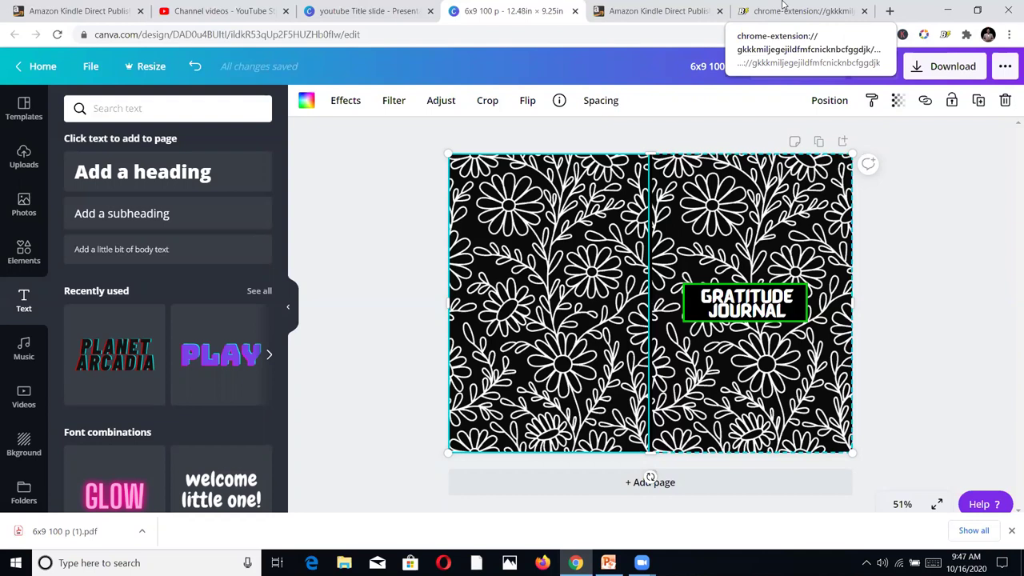
# Check the Gratitude Journal listing in Book Bolt Lister, and start a new paperback title in Kindle Direct Publishing.
pyautogui.click(783, 7)
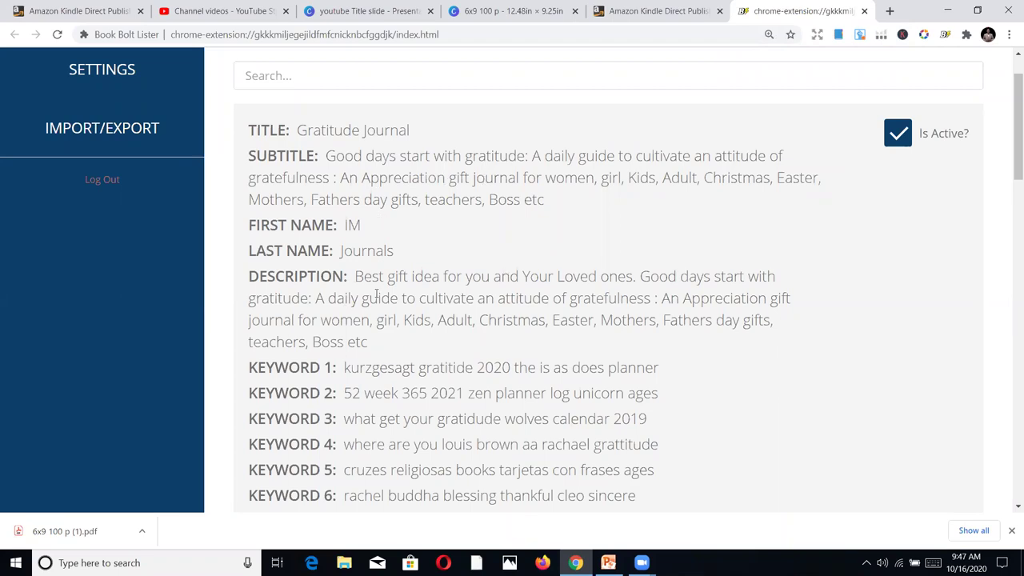
pyautogui.scroll(-1, 364, 276)
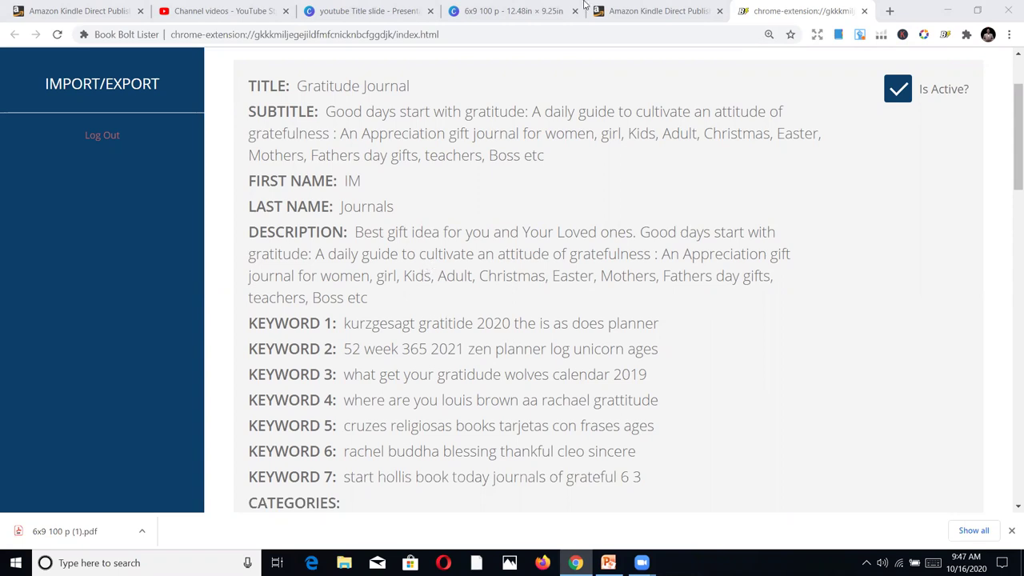
pyautogui.click(656, 11)
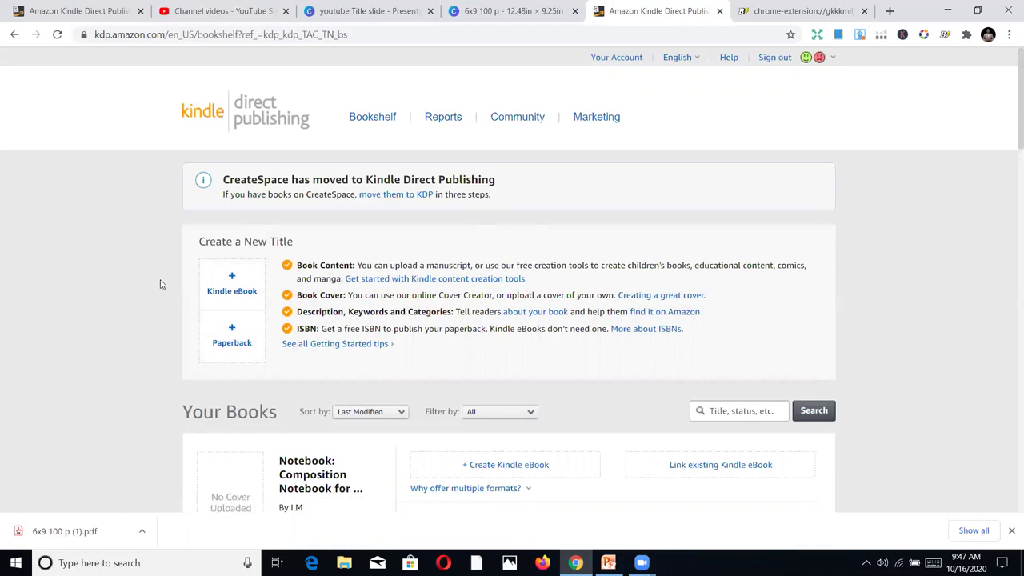
pyautogui.click(240, 346)
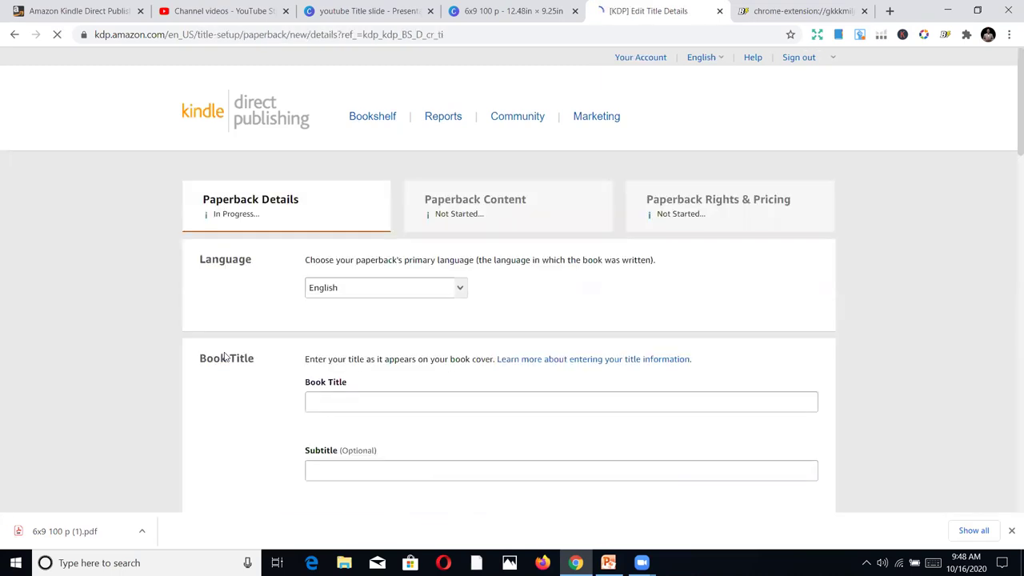
# Look over the sections of the Paperback Details form, from the language and book title down through the remaining fields.
pyautogui.scroll(-1, 607, 384)
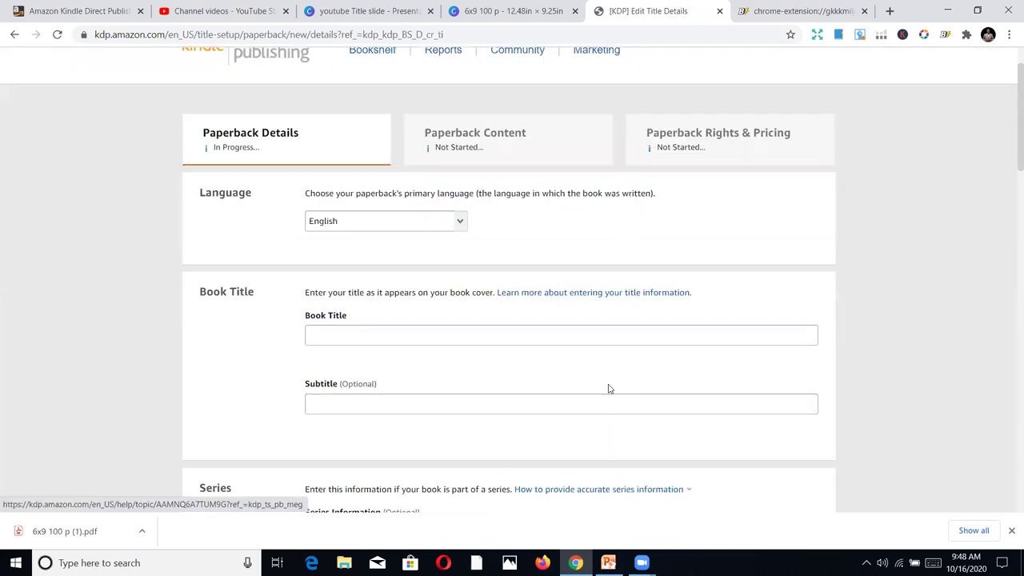
pyautogui.scroll(-2, 608, 386)
pyautogui.scroll(2, 606, 261)
pyautogui.scroll(-3, 584, 274)
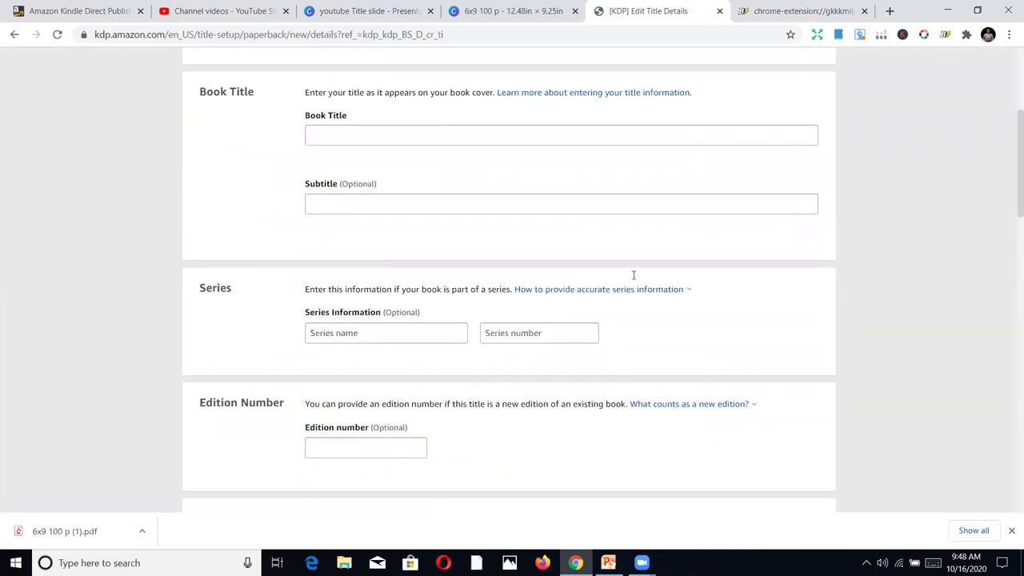
pyautogui.scroll(-6, 633, 274)
pyautogui.scroll(-6, 744, 299)
pyautogui.scroll(-2, 782, 317)
pyautogui.scroll(6, 781, 318)
pyautogui.scroll(10, 782, 317)
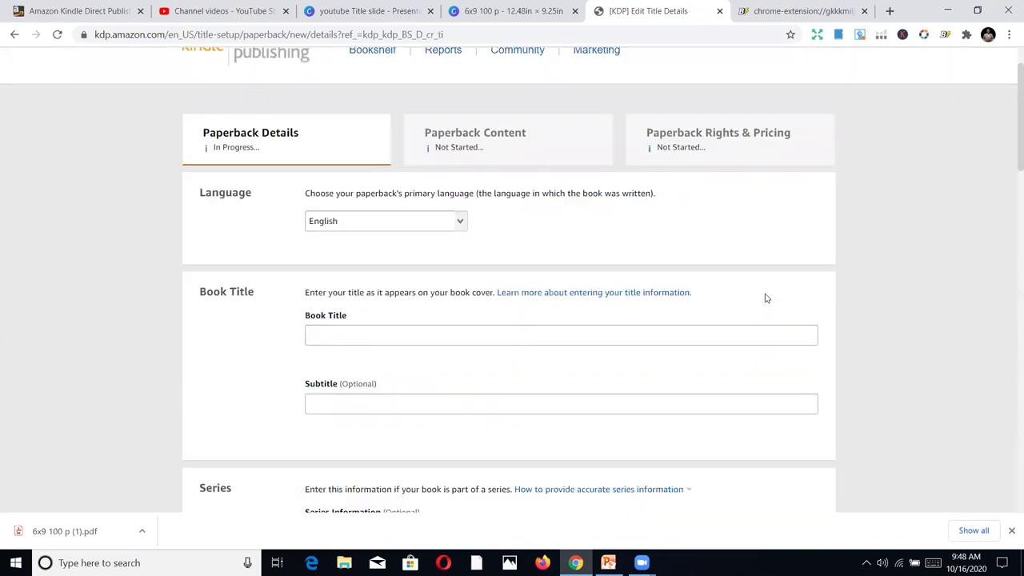
pyautogui.scroll(1, 764, 296)
pyautogui.scroll(-1, 763, 293)
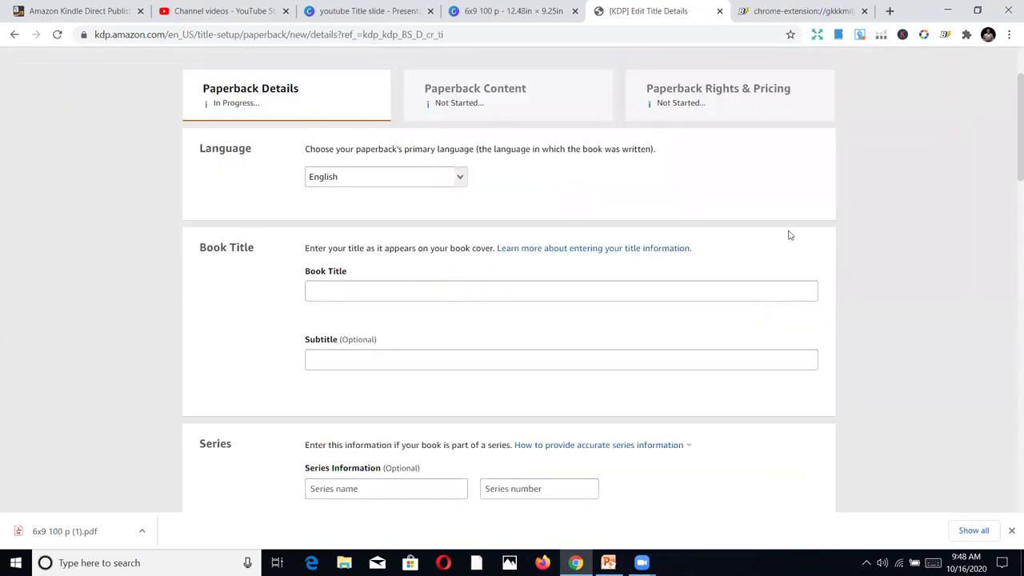
# Set the book title to "Gratitude Journal" and fill the subtitle with the one copied from the Book Bolt Lister listing.
pyautogui.click(524, 291)
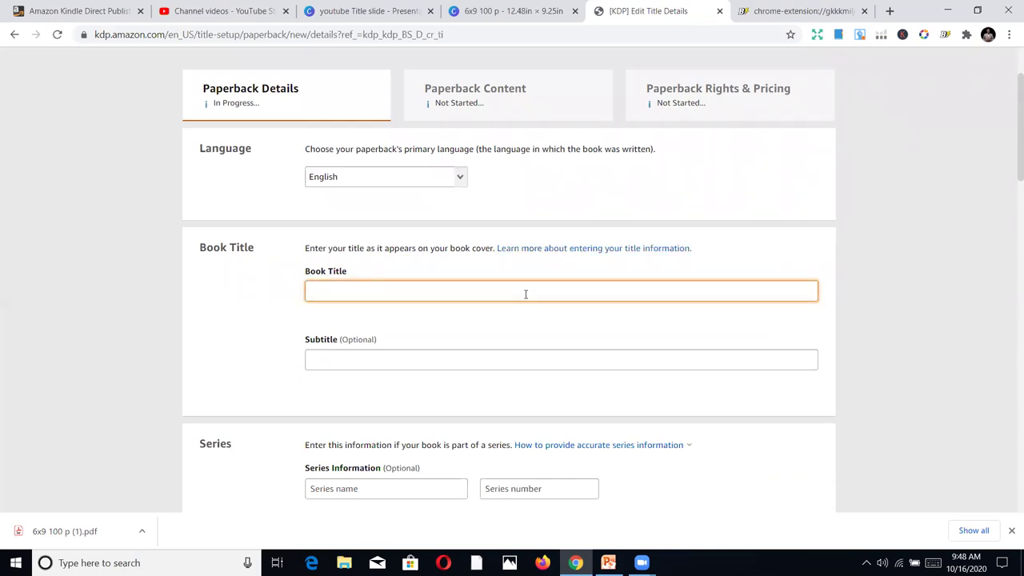
pyautogui.write('Gratitude Journal')
pyautogui.click(759, 7)
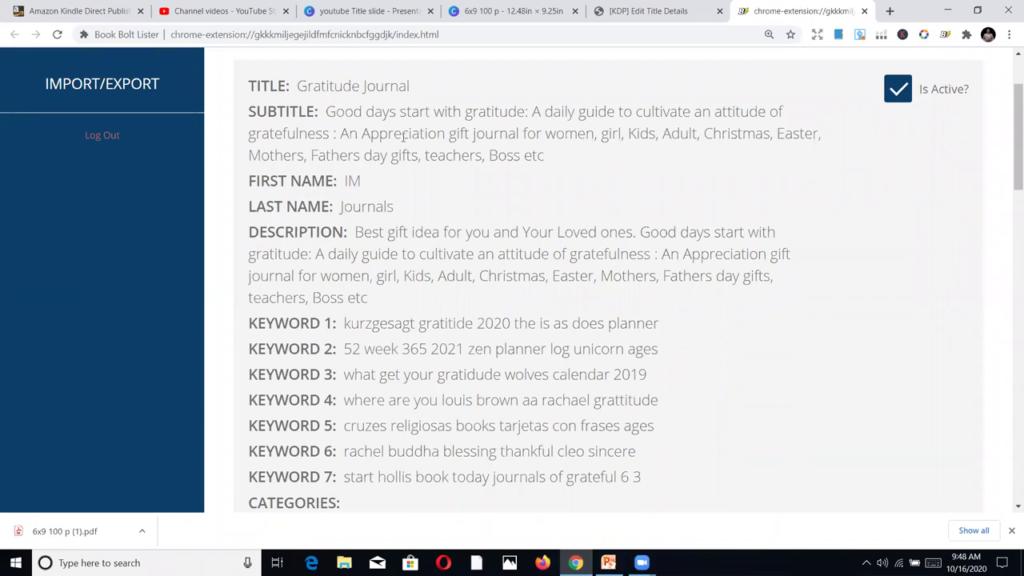
pyautogui.moveTo(328, 110); pyautogui.dragTo(550, 158)
pyautogui.rightClick(454, 124)
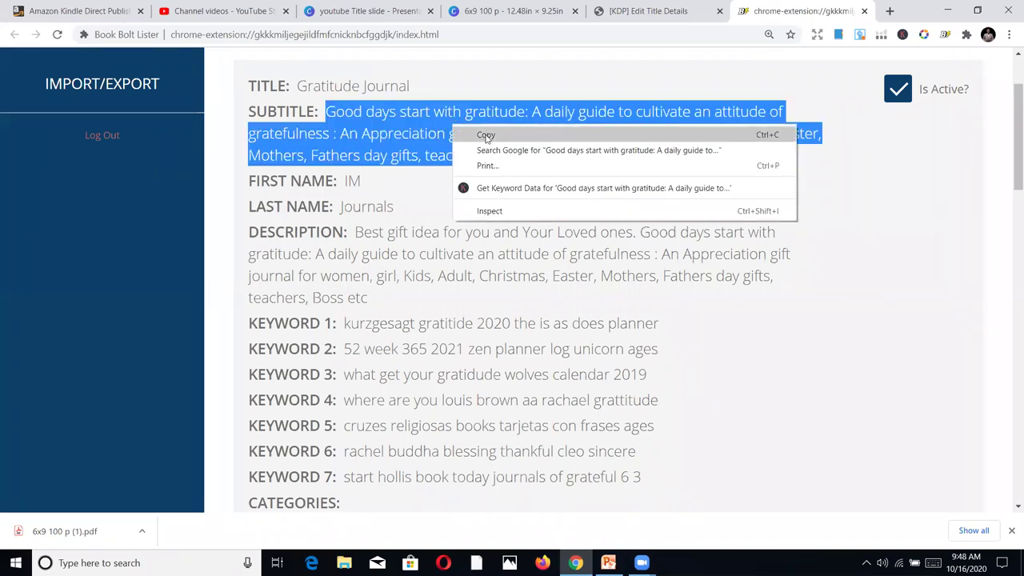
pyautogui.click(489, 137)
pyautogui.click(619, 6)
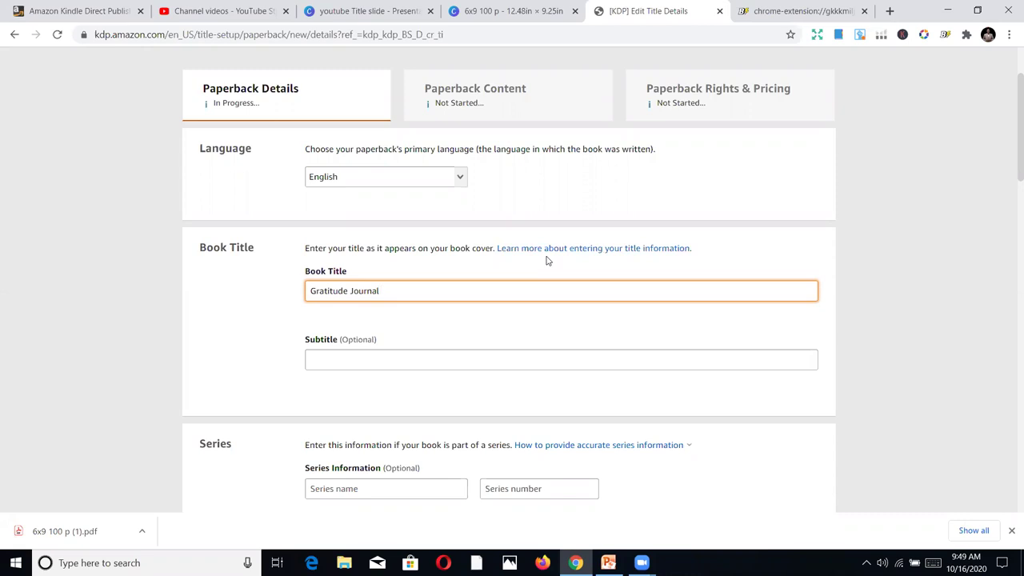
pyautogui.click(508, 357)
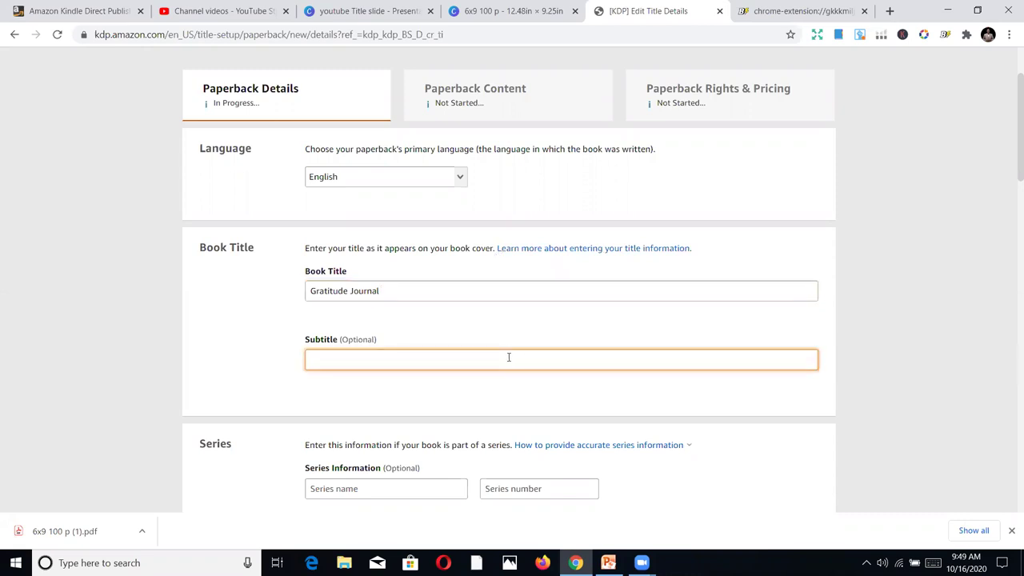
pyautogui.hotkey('ctrl', 'v')
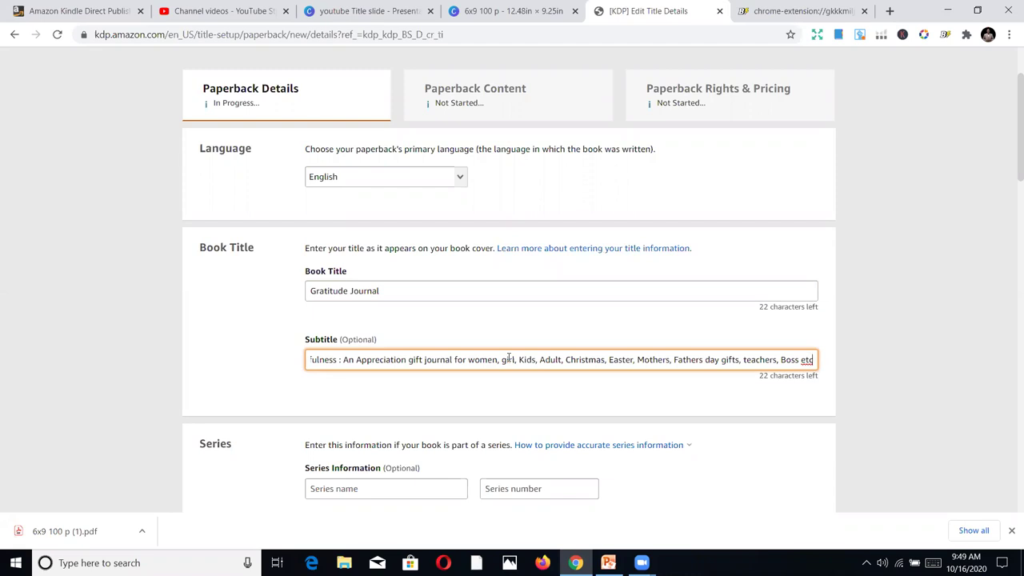
# Move back through the pasted subtitle to its beginning to check the full wording.
pyautogui.press('Left')
pyautogui.press('Left')
pyautogui.press('Left')
pyautogui.press('Left')
pyautogui.press('Left')
pyautogui.press('Left')
pyautogui.press('Left')
pyautogui.press('Left')
pyautogui.press('Left')
pyautogui.press('Left')
pyautogui.press('Left')
pyautogui.press('Left')
pyautogui.press('Left')
pyautogui.press('Left')
pyautogui.press('Left')
pyautogui.press('Left')
pyautogui.press('Left')
pyautogui.press('Left')
pyautogui.press('Left')
pyautogui.press('Left')
pyautogui.press('Left')
pyautogui.press('Left')
pyautogui.press('Left')
pyautogui.press('Left')
pyautogui.press('Left')
pyautogui.press('Left')
pyautogui.press('Left')
pyautogui.press('Left')
pyautogui.press('Left')
pyautogui.press('Left')
pyautogui.press('Left')
pyautogui.press('Left')
pyautogui.press('Left')
pyautogui.press('Left')
pyautogui.press('Left')
pyautogui.press('Left')
pyautogui.press('Left')
pyautogui.press('Left')
pyautogui.press('Left')
pyautogui.press('Left')
pyautogui.press('Left')
pyautogui.press('Left')
pyautogui.press('Left')
pyautogui.press('Left')
pyautogui.press('Left')
pyautogui.press('Left')
pyautogui.press('Left')
pyautogui.press('Left')
pyautogui.press('Left')
pyautogui.press('Left')
pyautogui.press('Left')
pyautogui.press('Left')
pyautogui.press('Left')
pyautogui.press('Left')
pyautogui.press('Left')
pyautogui.press('Left')
pyautogui.press('Left')
pyautogui.press('Left')
pyautogui.press('Left')
pyautogui.press('Left')
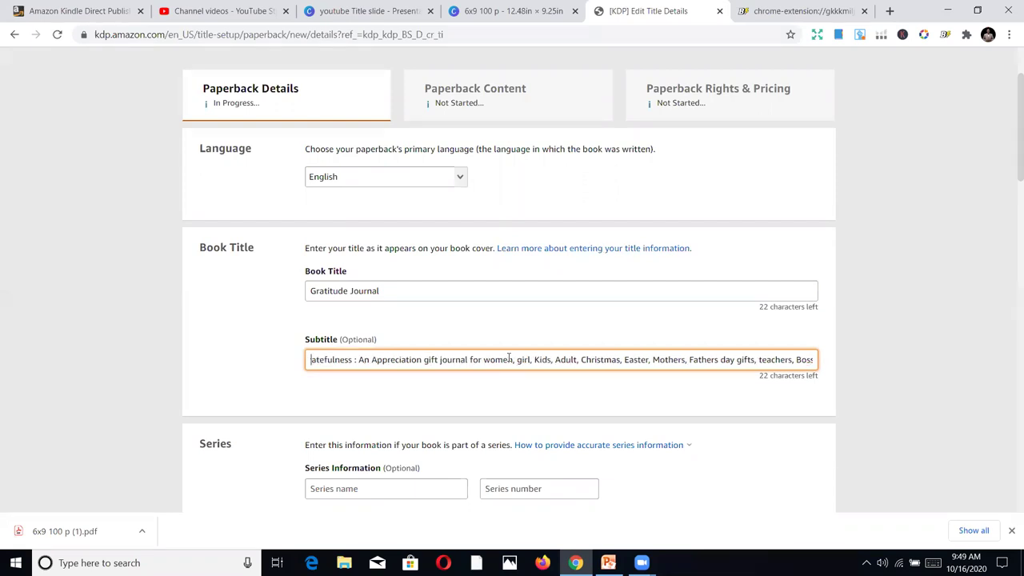
pyautogui.press('Left')
pyautogui.press('Left')
pyautogui.press('Left')
pyautogui.press('Left')
pyautogui.press('Left')
pyautogui.press('Left')
pyautogui.press('Left')
pyautogui.press('Left')
pyautogui.press('Left')
pyautogui.press('Left')
pyautogui.press('Left')
pyautogui.press('Left')
pyautogui.press('Left')
pyautogui.press('Left')
pyautogui.press('Left')
pyautogui.press('Left')
pyautogui.press('Left')
pyautogui.press('Left')
pyautogui.press('Left')
pyautogui.press('Left')
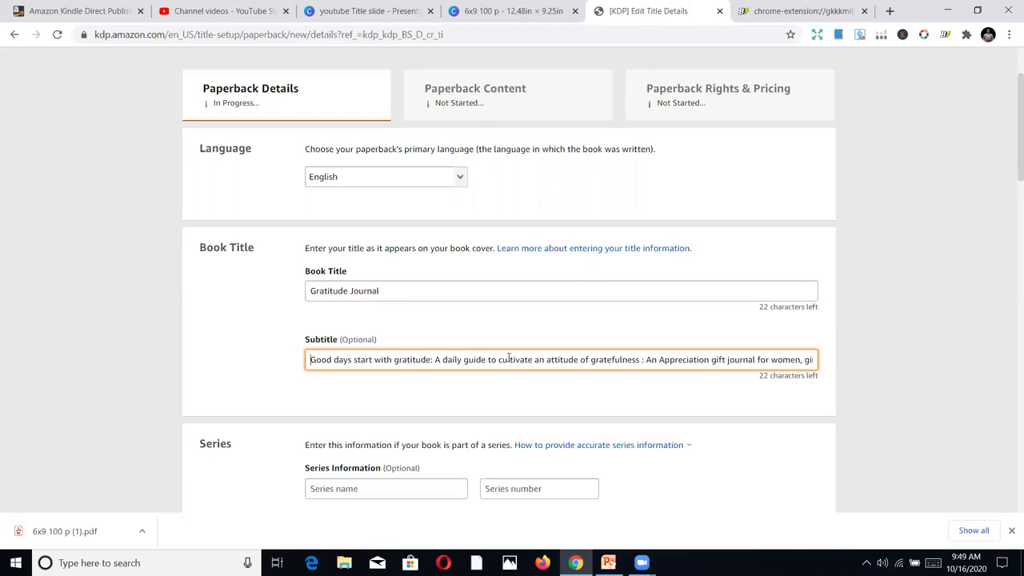
# Read through the pasted subtitle from its beginning to its end to check the full wording.
pyautogui.click(406, 359)
pyautogui.press('Right')
pyautogui.press('Right')
pyautogui.press('Right')
pyautogui.press('Right')
pyautogui.press('Right')
pyautogui.press('Right')
pyautogui.press('Right')
pyautogui.press('Right')
pyautogui.press('Right')
pyautogui.press('Right')
pyautogui.press('Right')
pyautogui.press('Right')
pyautogui.press('Right')
pyautogui.press('Right')
pyautogui.press('Right')
pyautogui.press('Right')
pyautogui.press('Right')
pyautogui.press('Right')
pyautogui.press('Right')
pyautogui.press('Right')
pyautogui.press('Right')
pyautogui.press('Right')
pyautogui.press('Right')
pyautogui.press('Right')
pyautogui.press('Right')
pyautogui.press('Right')
pyautogui.press('Right')
pyautogui.press('Right')
pyautogui.press('Right')
pyautogui.press('Right')
pyautogui.press('Right')
pyautogui.press('Right')
pyautogui.press('Right')
pyautogui.press('Right')
pyautogui.press('Right')
pyautogui.press('Right')
pyautogui.press('Right')
pyautogui.press('Right')
pyautogui.press('Right')
pyautogui.press('Right')
pyautogui.press('Right')
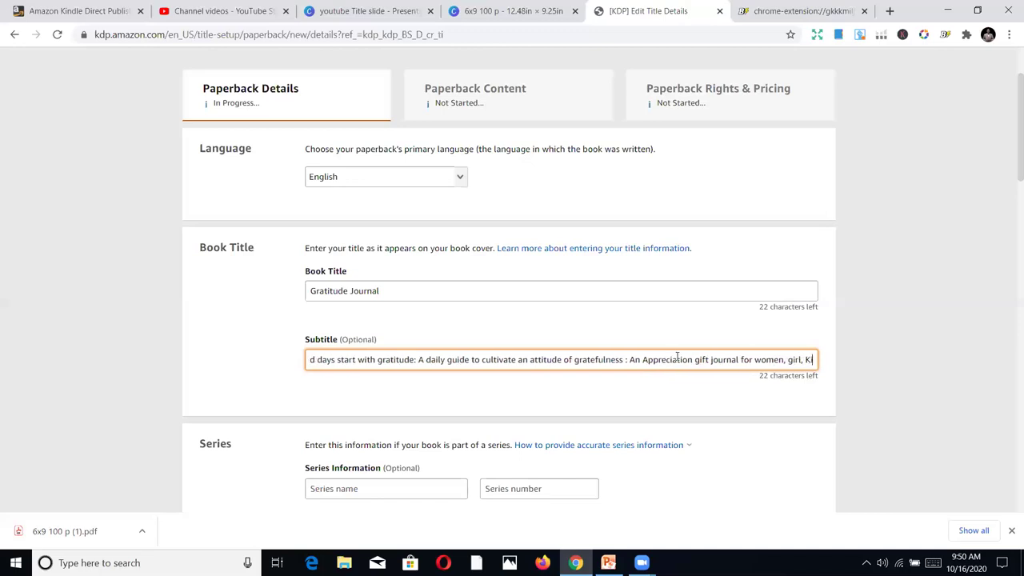
pyautogui.press('Right')
pyautogui.press('Right')
pyautogui.press('Right')
pyautogui.press('Right')
pyautogui.press('Right')
pyautogui.press('Right')
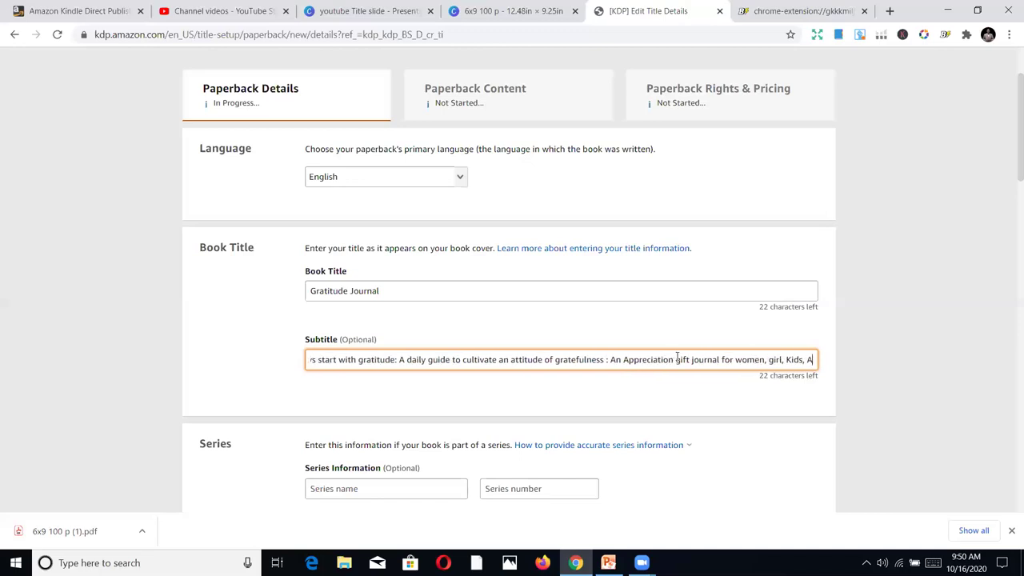
pyautogui.press('Right')
pyautogui.press('Right')
pyautogui.press('Right')
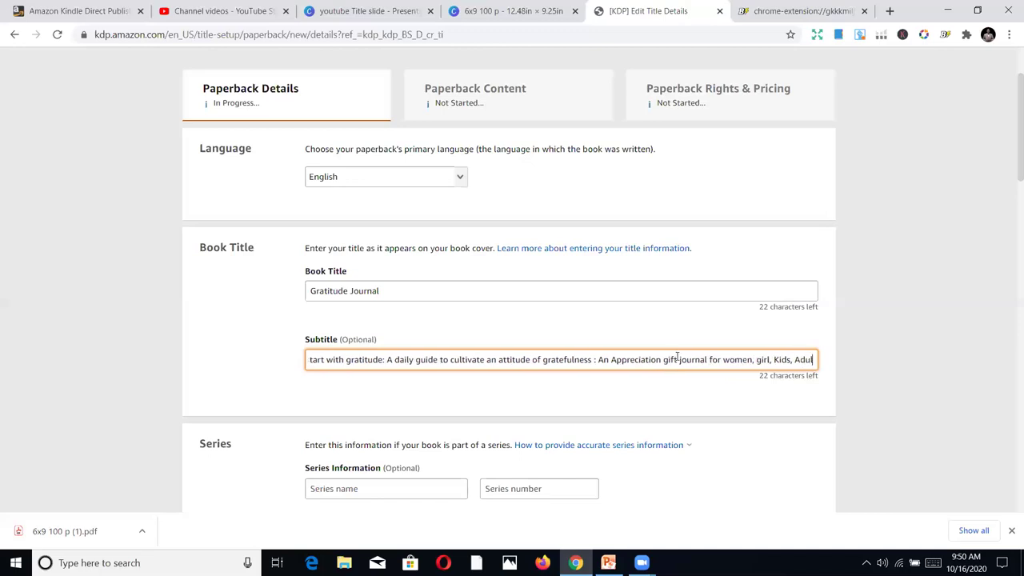
pyautogui.press('Right')
pyautogui.press('Right')
pyautogui.press('Right')
pyautogui.press('Right')
pyautogui.press('Right')
pyautogui.press('Right')
pyautogui.press('Right')
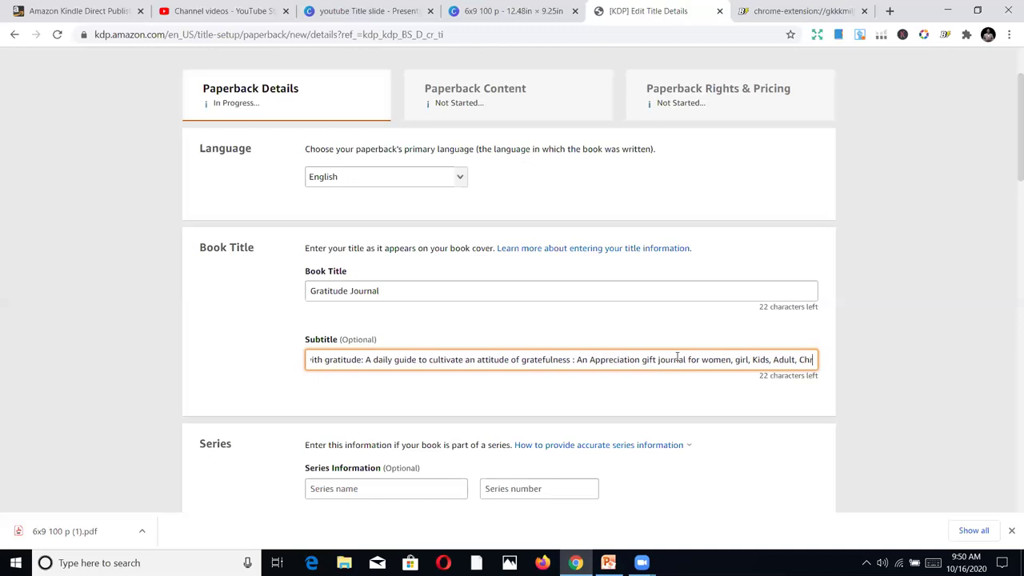
pyautogui.press('Right')
pyautogui.press('Right')
pyautogui.press('Right')
pyautogui.press('Right')
pyautogui.press('Right')
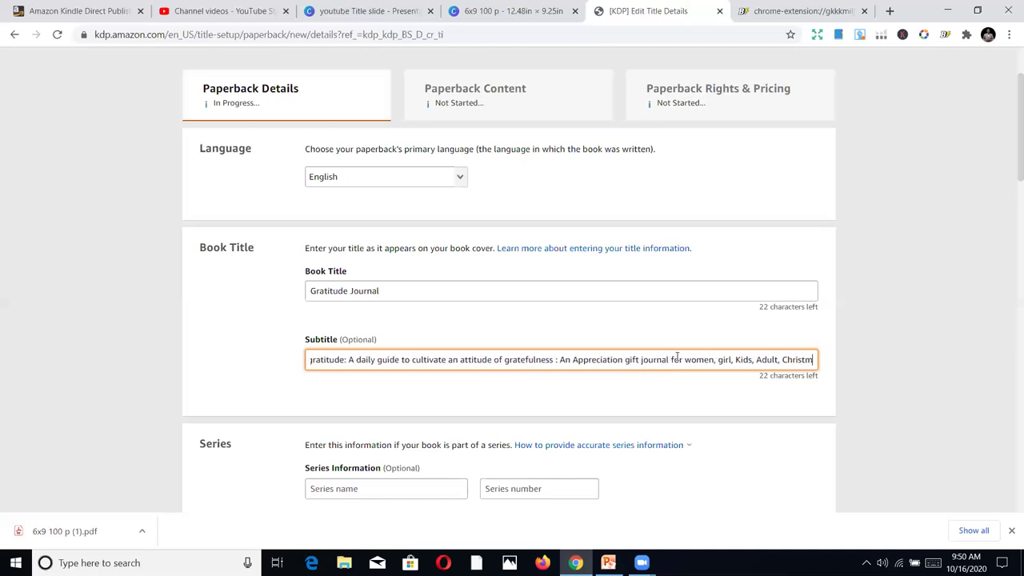
pyautogui.press('Right')
pyautogui.press('Right')
pyautogui.press('Right')
pyautogui.press('Right')
pyautogui.press('Right')
pyautogui.press('Right')
pyautogui.press('Right')
pyautogui.press('Right')
pyautogui.press('Right')
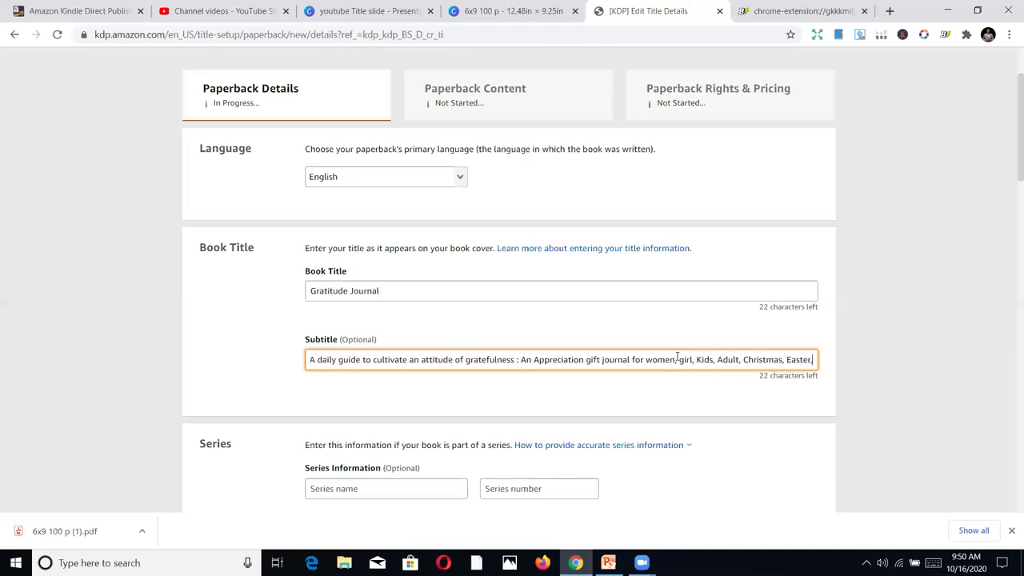
pyautogui.press('Right')
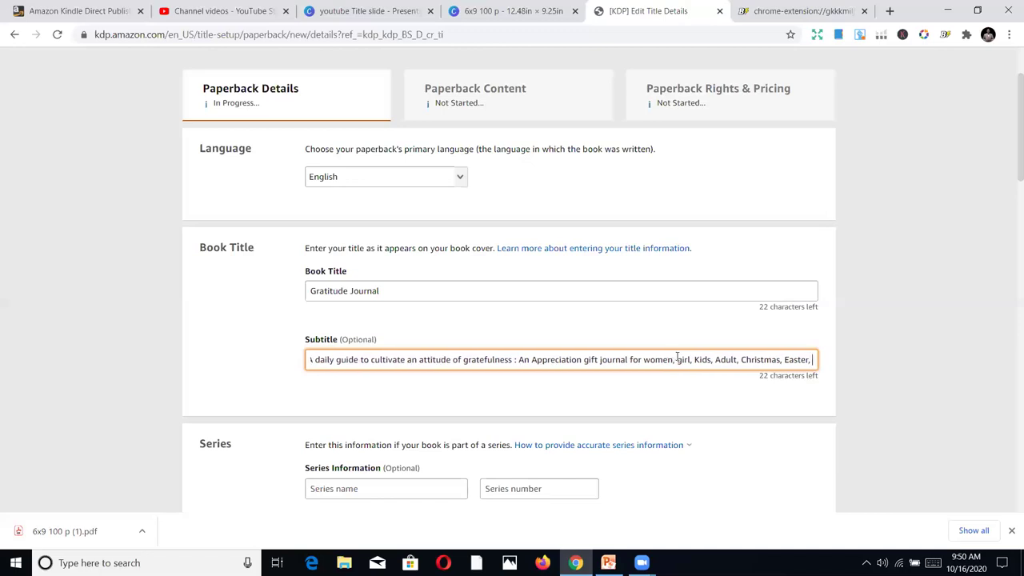
pyautogui.write('Mot')
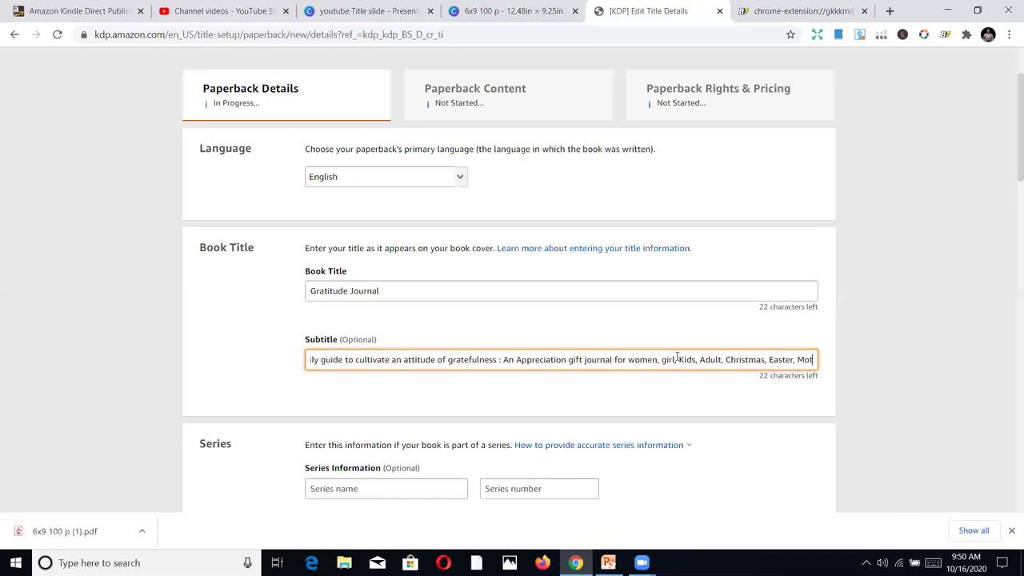
pyautogui.write('hers,')
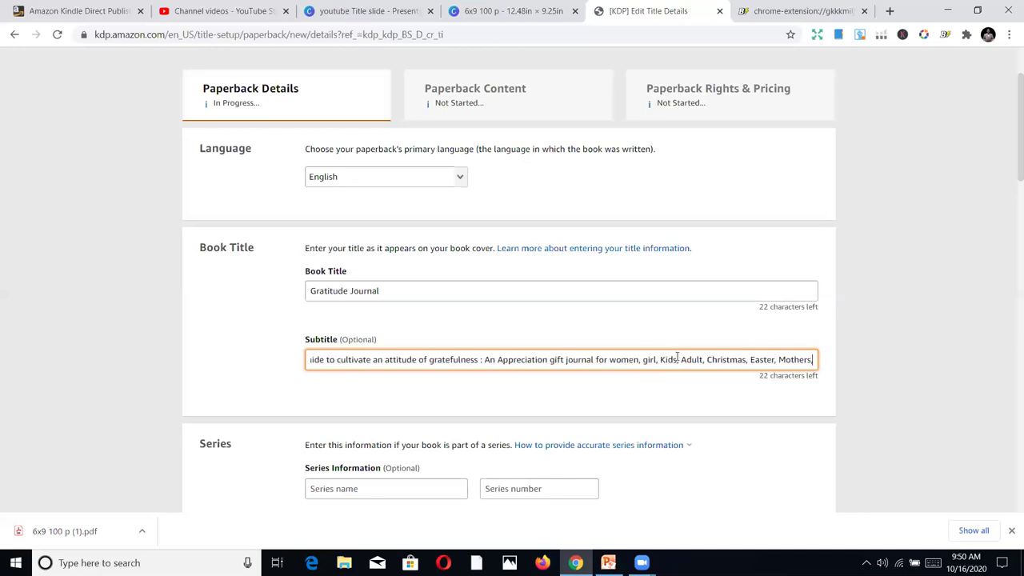
pyautogui.write(' Fathers da')
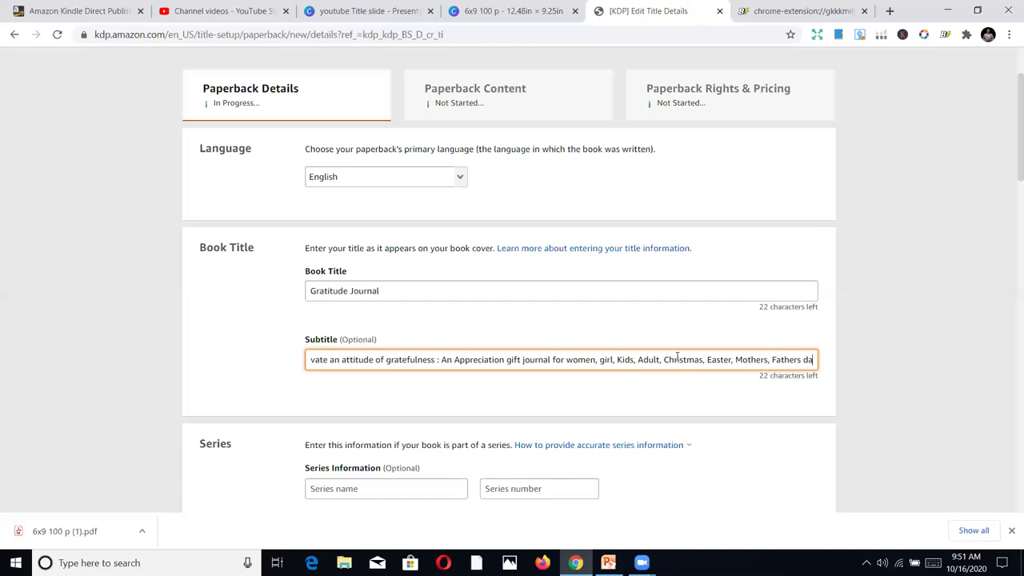
pyautogui.write('y gif')
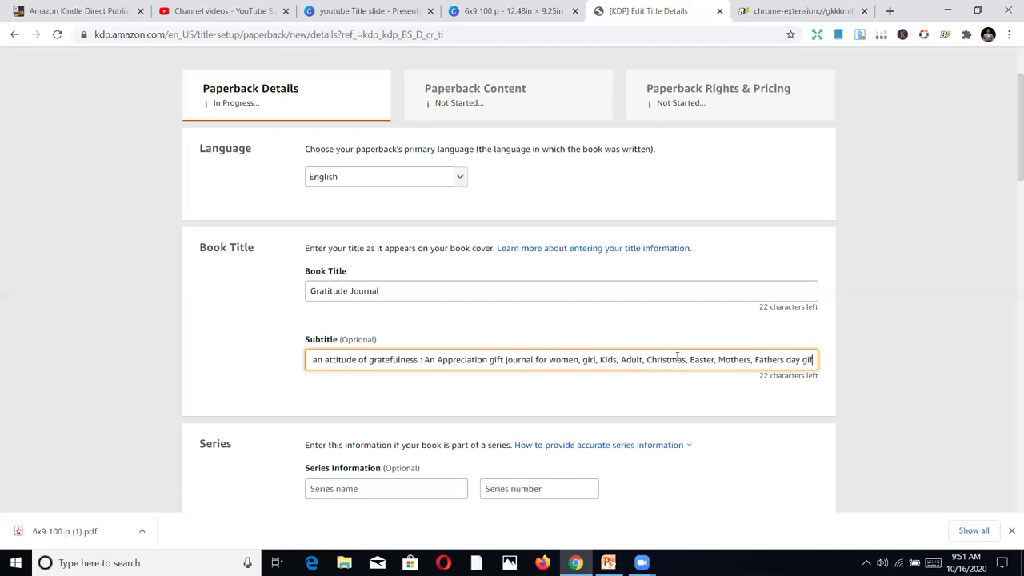
pyautogui.write('ts, teachers, Boss etc')
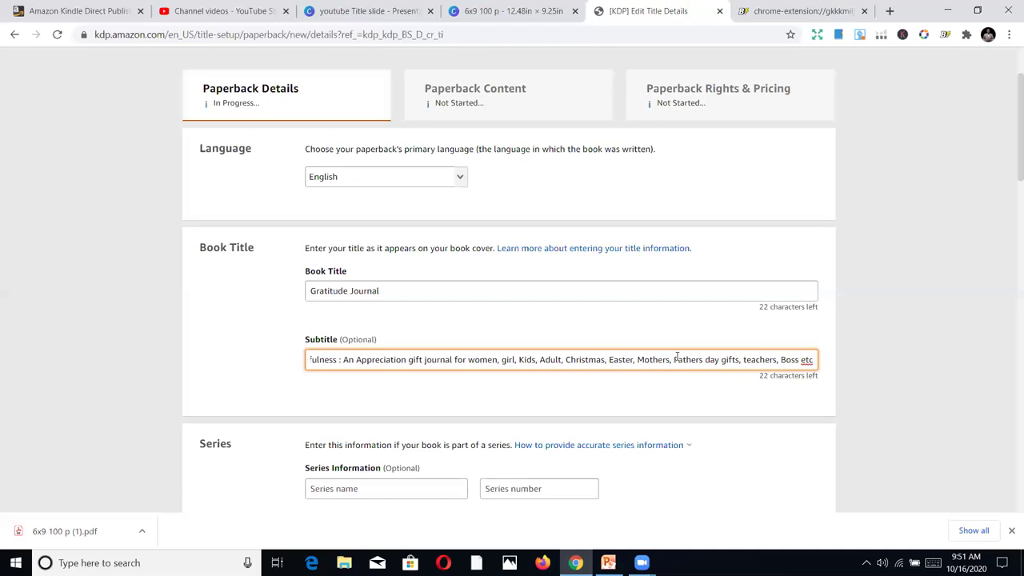
pyautogui.click(642, 395)
# Enter "IM" as the first name of the primary author.
pyautogui.scroll(-1, 554, 352)
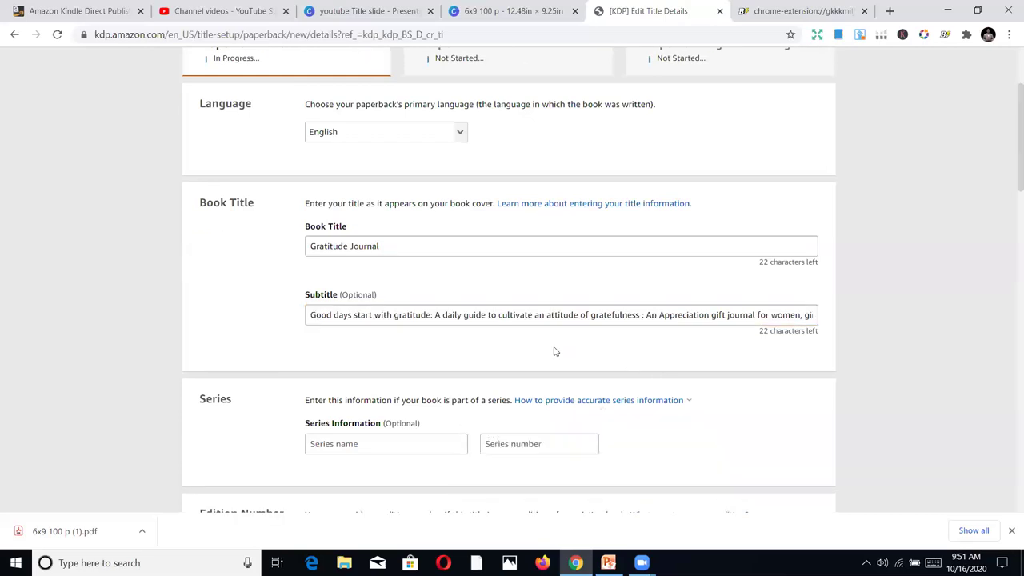
pyautogui.scroll(-2, 448, 332)
pyautogui.scroll(-1, 424, 334)
pyautogui.scroll(2, 439, 296)
pyautogui.scroll(-4, 532, 304)
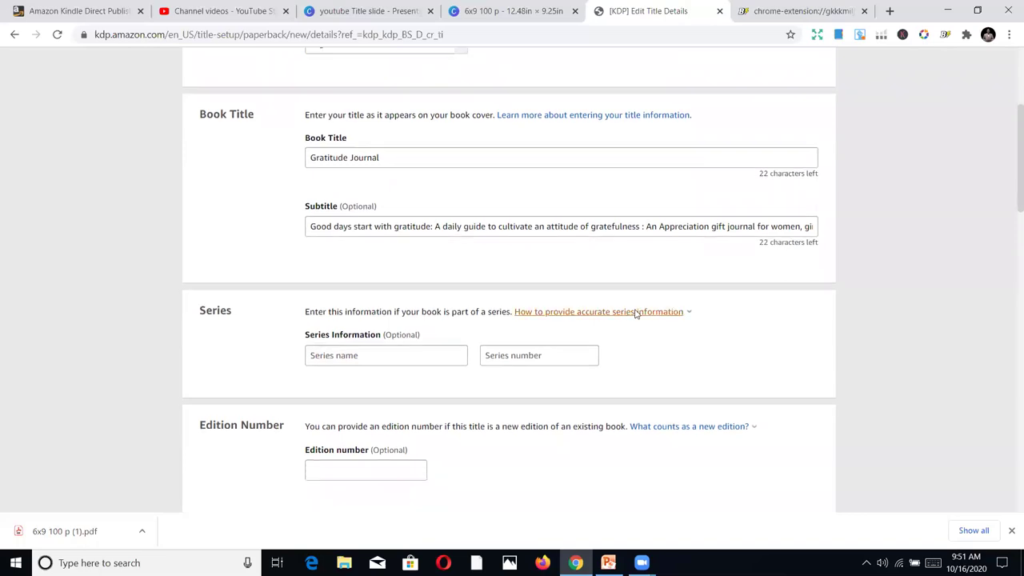
pyautogui.click(456, 342)
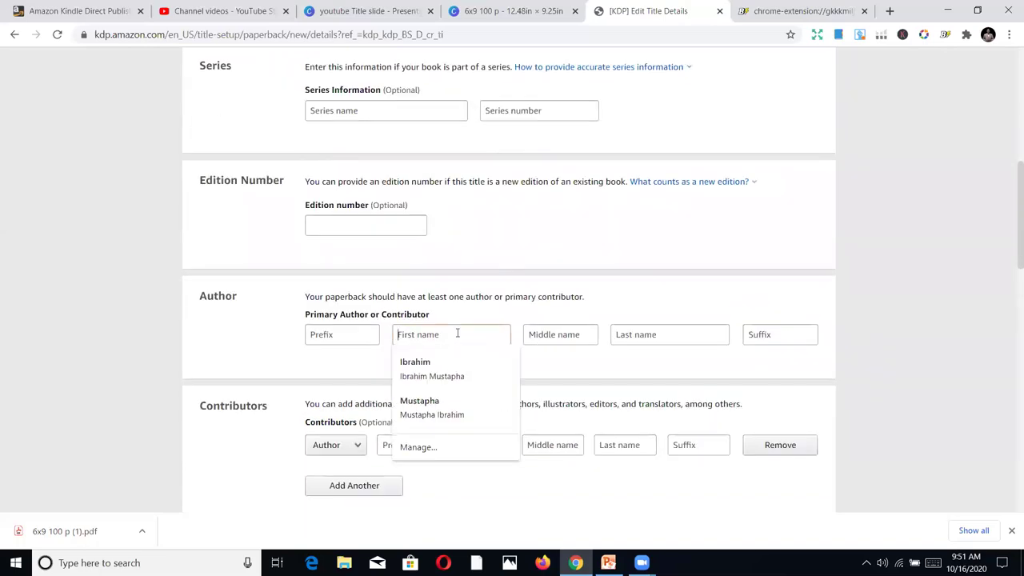
pyautogui.click(207, 342)
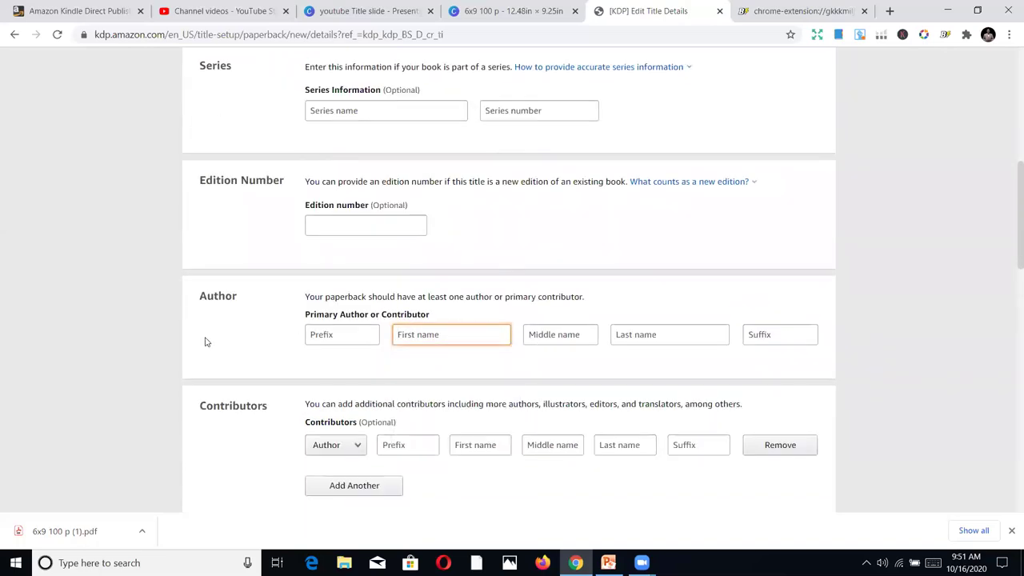
pyautogui.click(471, 335)
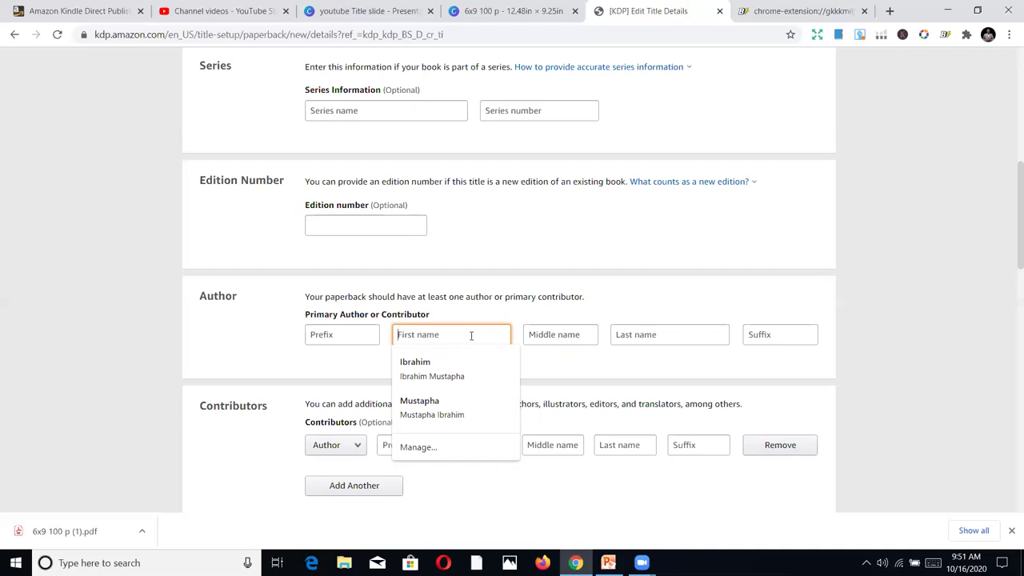
pyautogui.write('IM')
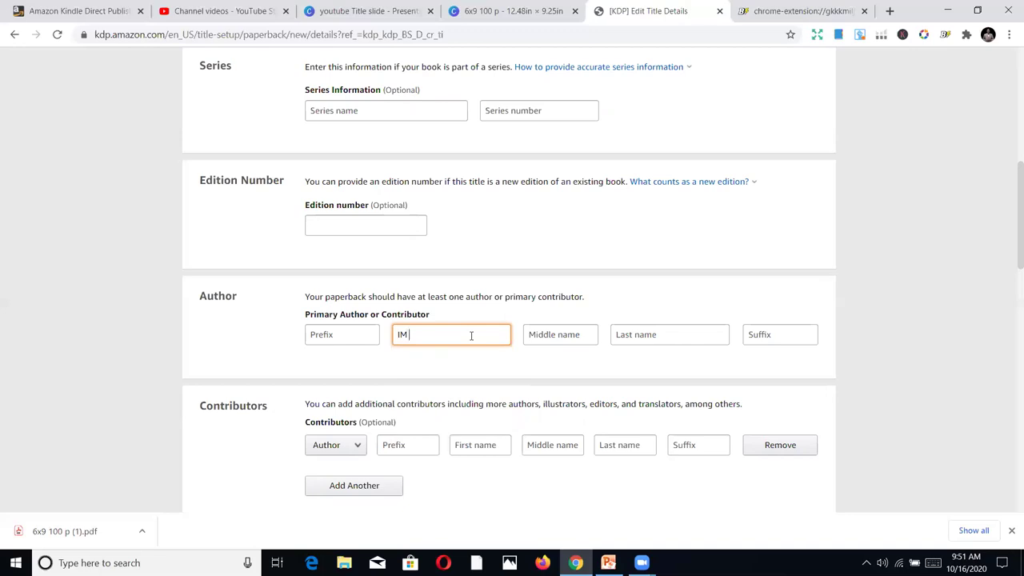
pyautogui.write(' Crafts')
pyautogui.press('BackSpace')
pyautogui.press('BackSpace')
pyautogui.press('BackSpace')
pyautogui.press('BackSpace')
pyautogui.press('BackSpace')
pyautogui.press('BackSpace')
pyautogui.write('Gift')
pyautogui.click(717, 334)
pyautogui.write('Crafts')
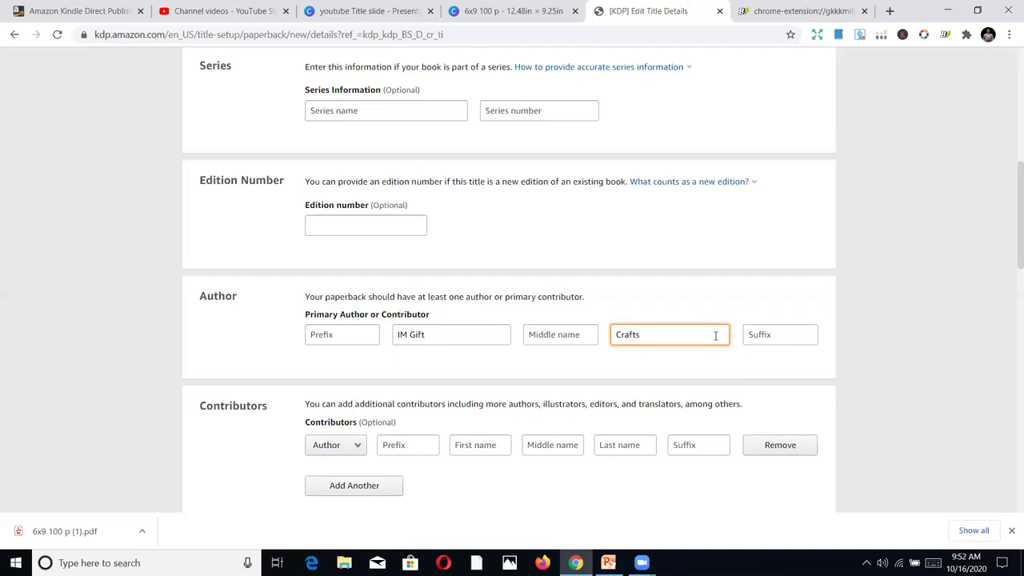
pyautogui.press('BackSpace')
pyautogui.press('BackSpace')
pyautogui.press('BackSpace')
pyautogui.press('BackSpace')
pyautogui.press('BackSpace')
pyautogui.click(470, 334)
pyautogui.press('BackSpace')
pyautogui.press('BackSpace')
pyautogui.press('BackSpace')
pyautogui.press('BackSpace')
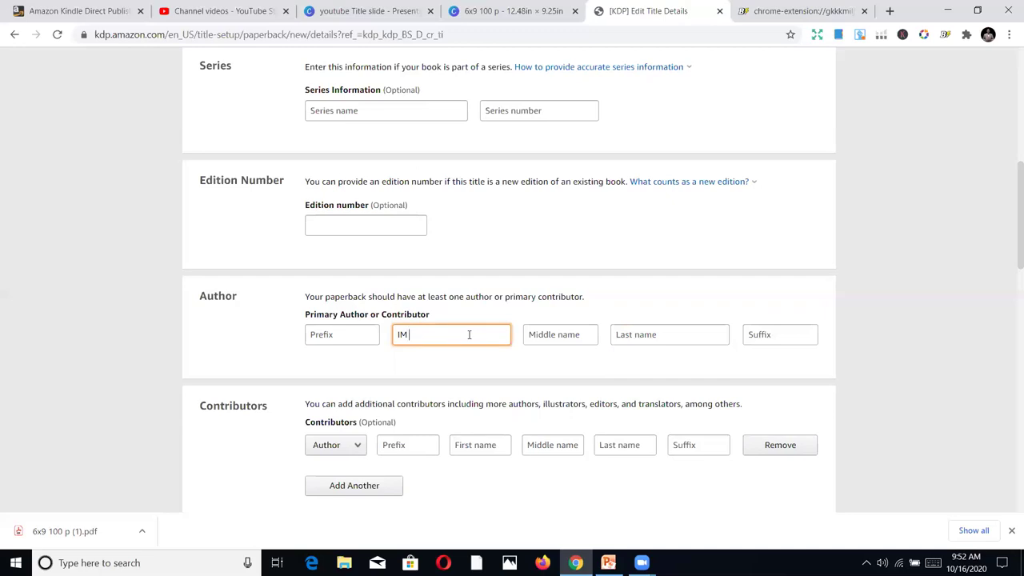
# Set the primary author's last name to "Crafts".
pyautogui.click(633, 331)
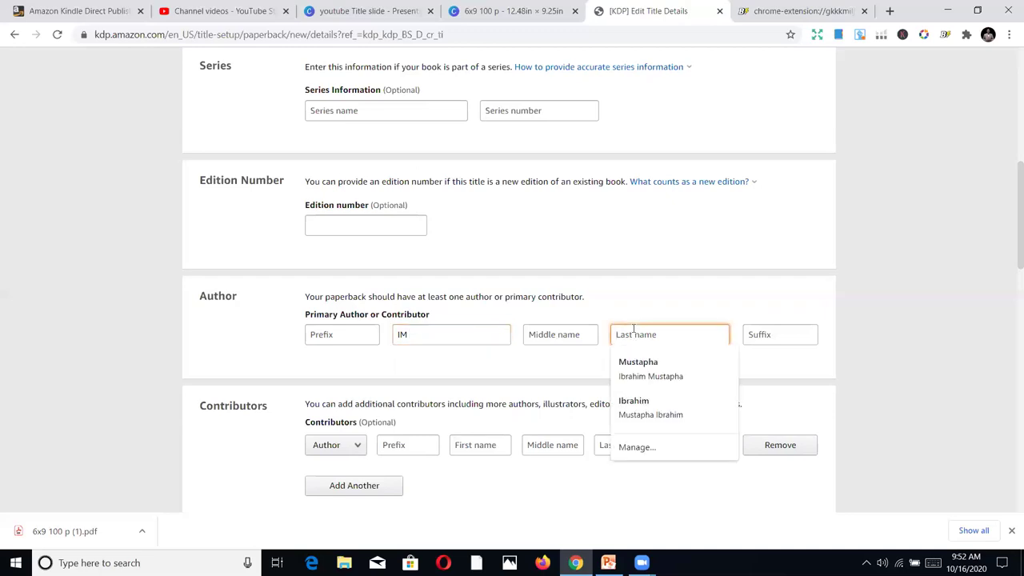
pyautogui.write('Crafts')
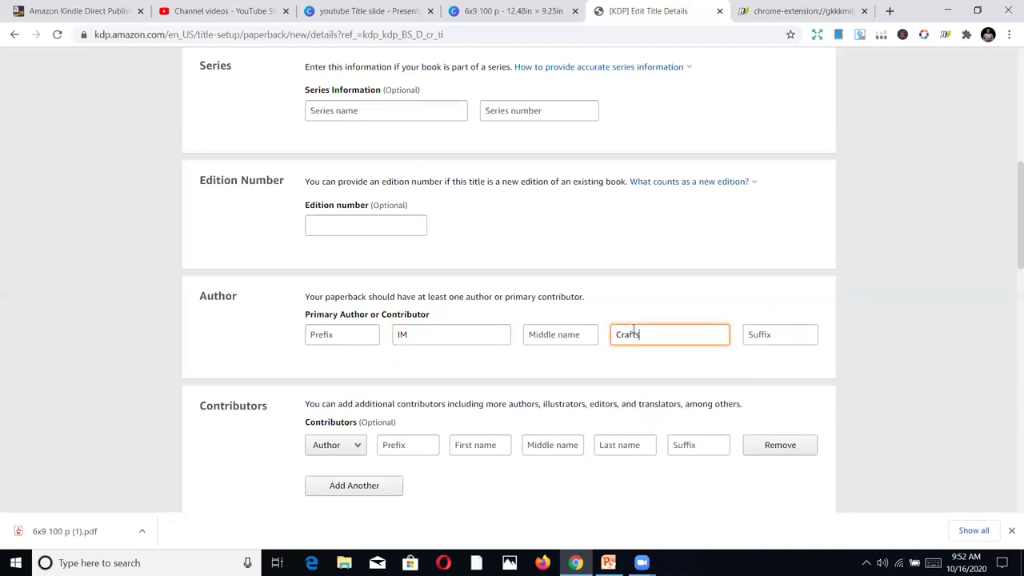
# Copy the description text from the Gratitude Journal listing in Book Bolt Lister and paste it as the paperback's description in KDP.
pyautogui.scroll(-1, 672, 312)
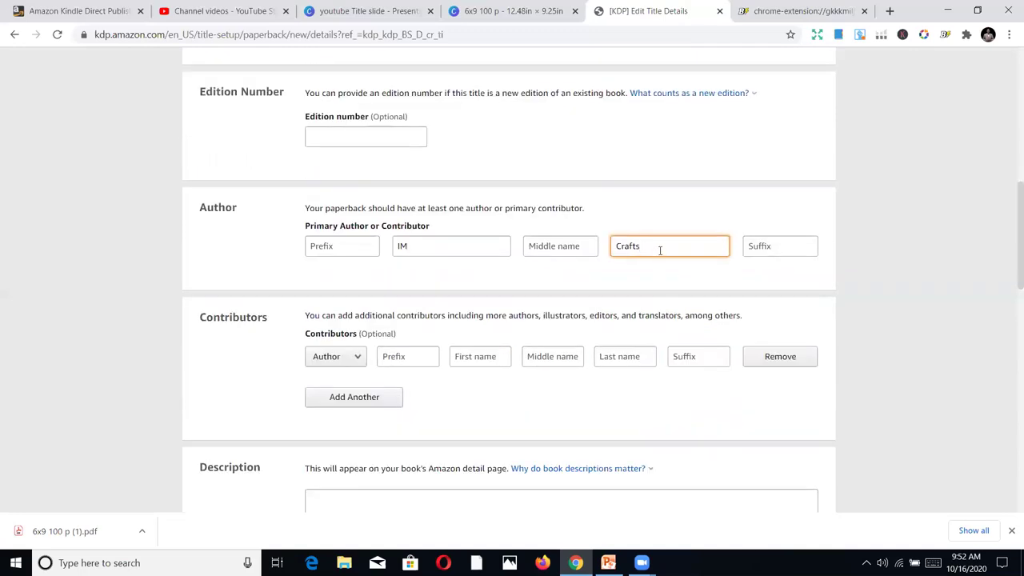
pyautogui.scroll(-2, 660, 250)
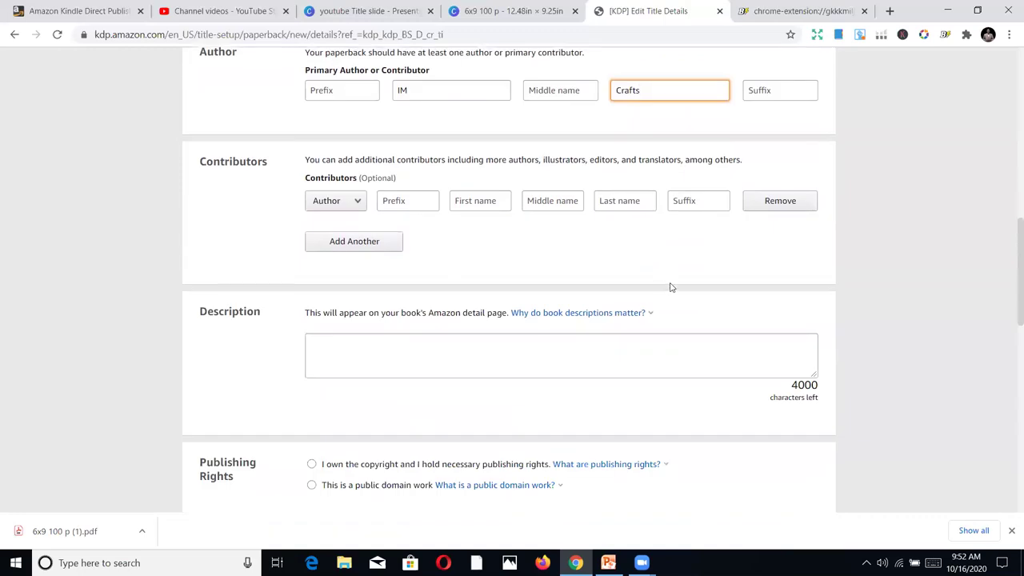
pyautogui.click(596, 348)
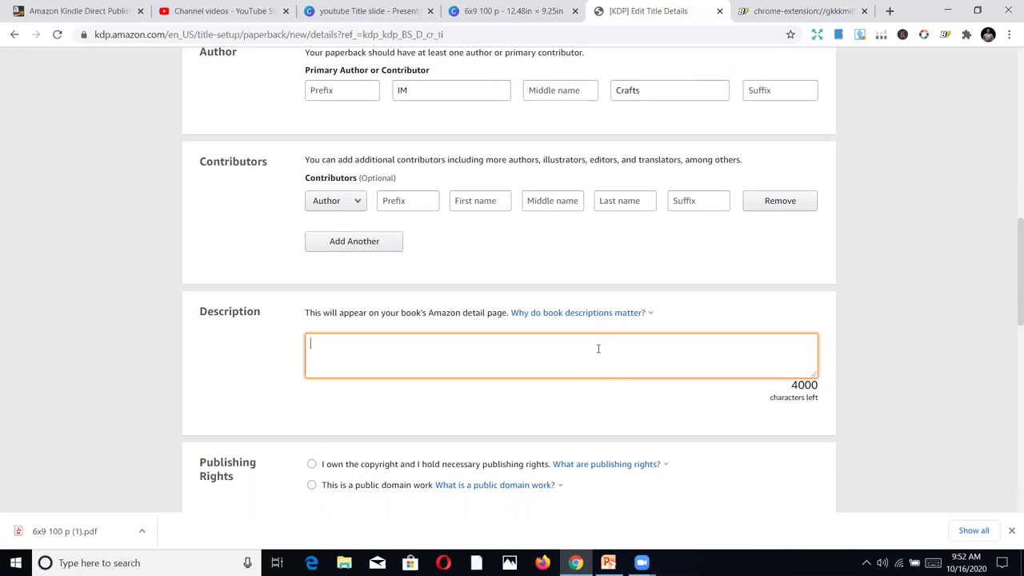
pyautogui.click(652, 239)
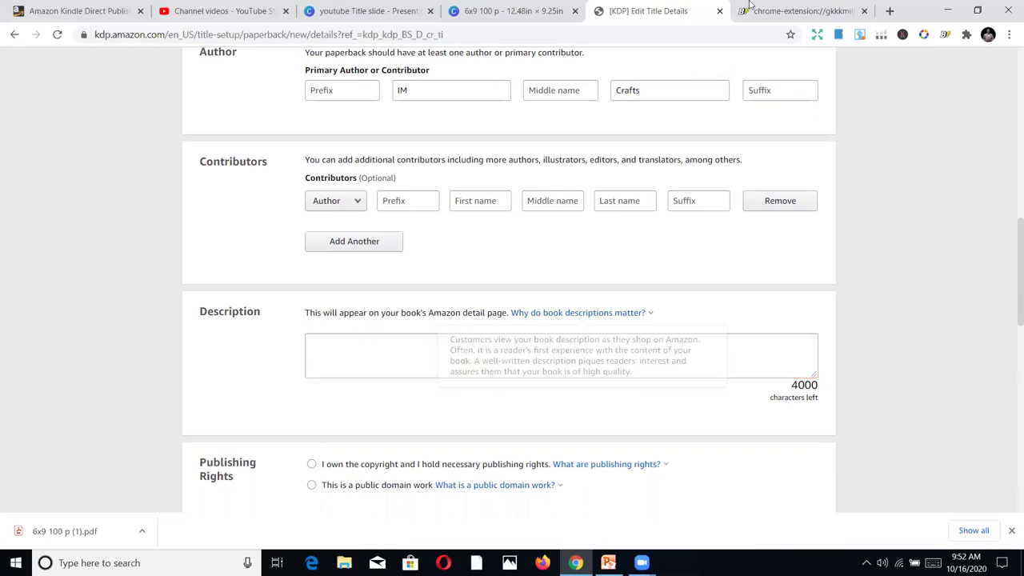
pyautogui.hotkey('ctrl', 'Tab')
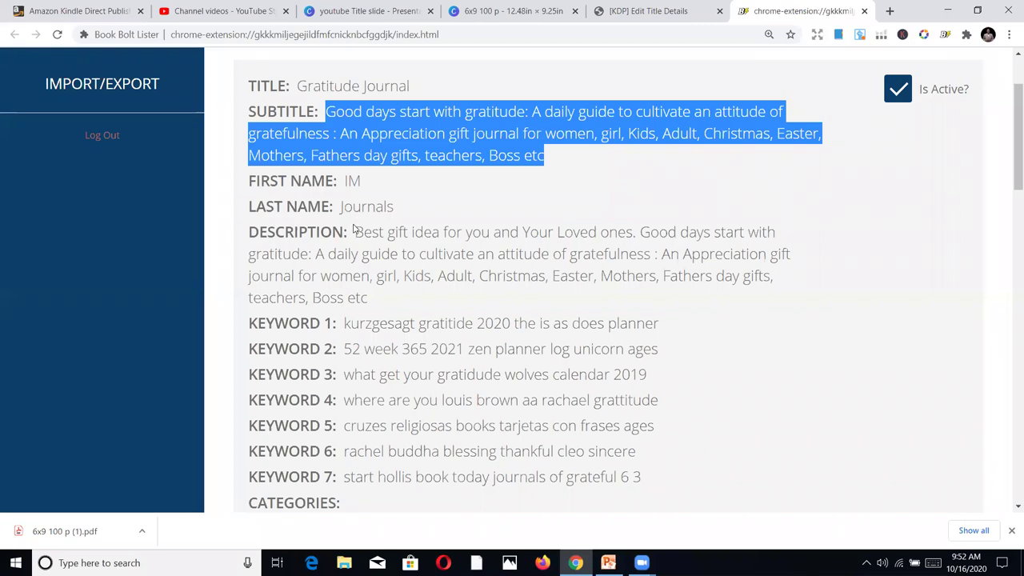
pyautogui.moveTo(355, 231); pyautogui.dragTo(381, 297)
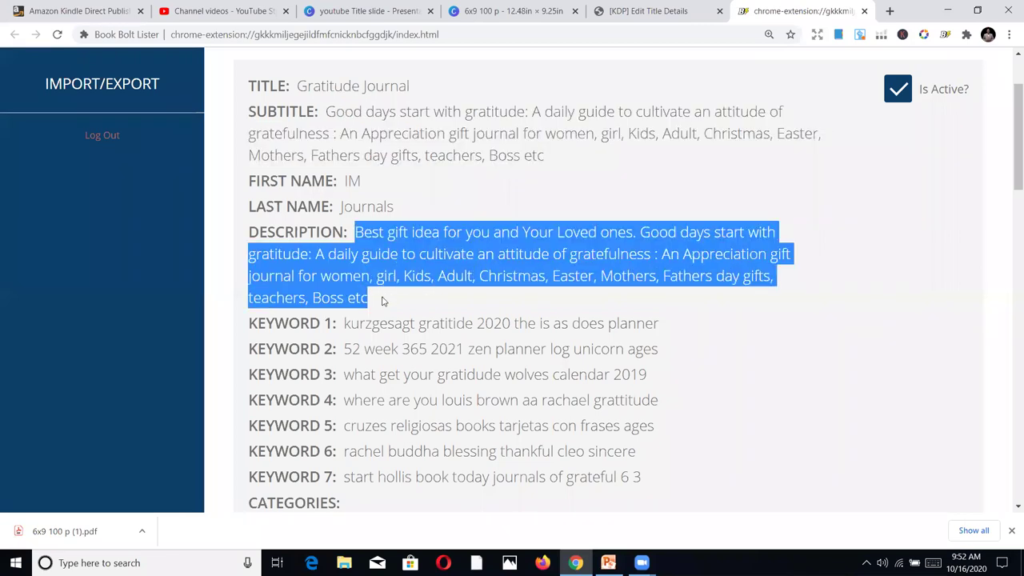
pyautogui.rightClick(414, 248)
pyautogui.click(448, 260)
pyautogui.hotkey('ctrl', 'shift', 'Tab')
pyautogui.click(485, 343)
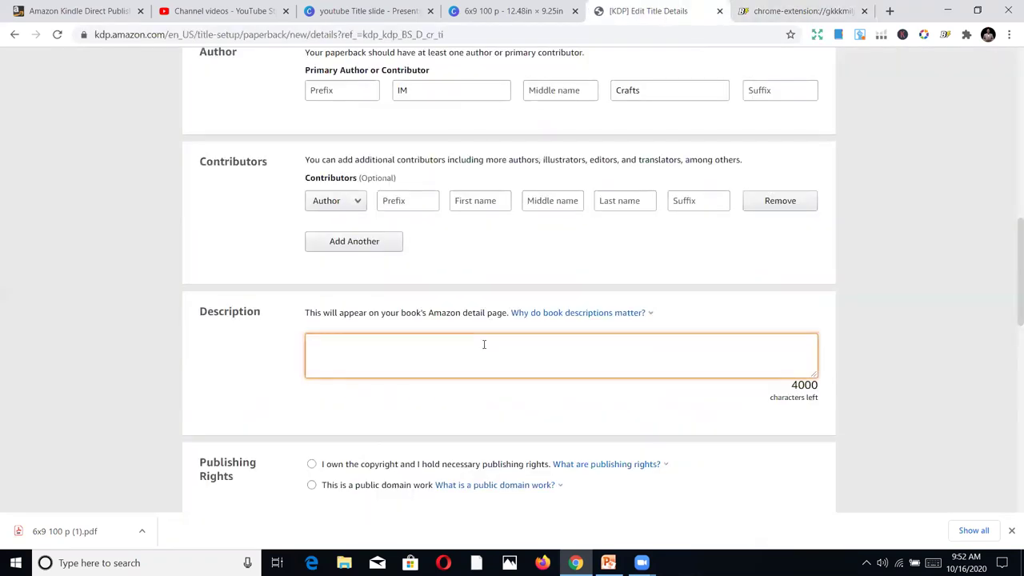
pyautogui.hotkey('ctrl', 'v')
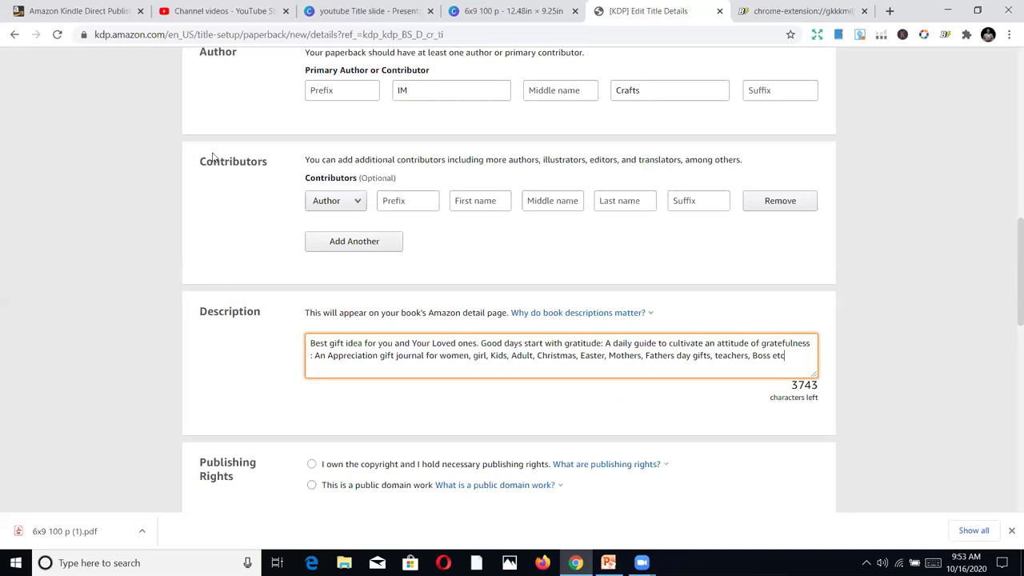
pyautogui.moveTo(206, 164); pyautogui.dragTo(274, 167)
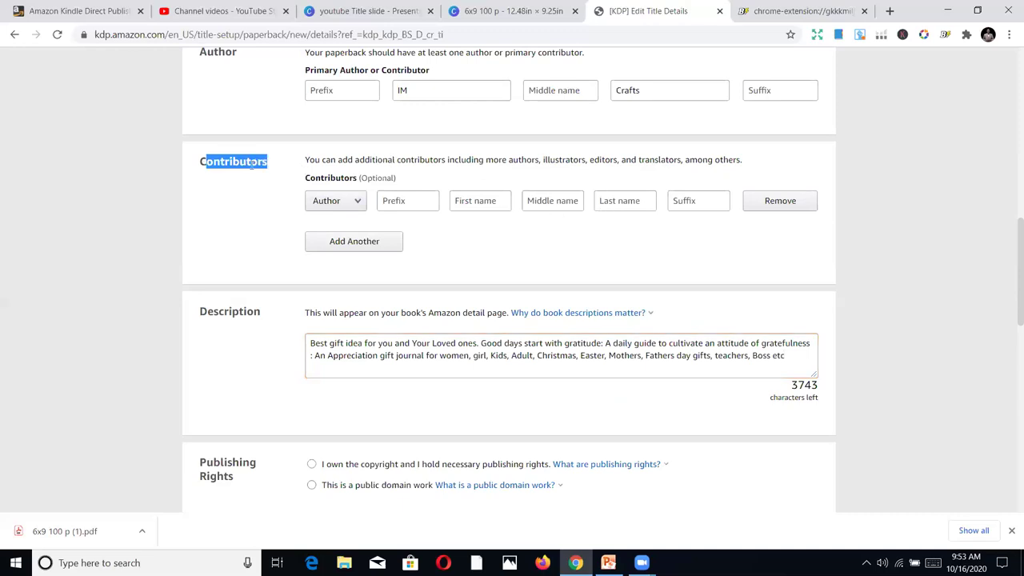
pyautogui.click(253, 165)
pyautogui.scroll(1, 525, 316)
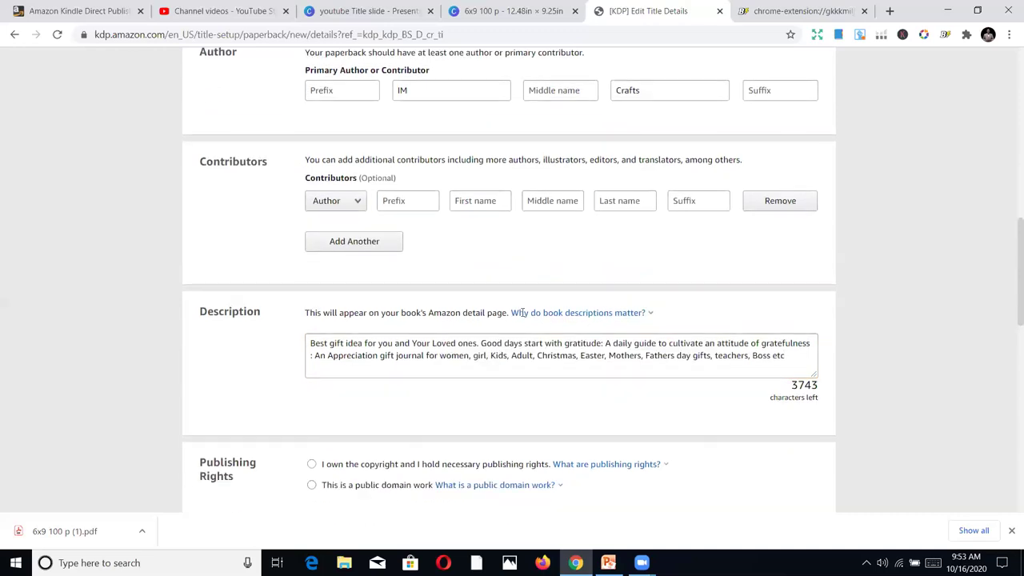
# Declare under Publishing Rights that you own the copyright and hold the necessary publishing rights.
pyautogui.scroll(-2, 524, 328)
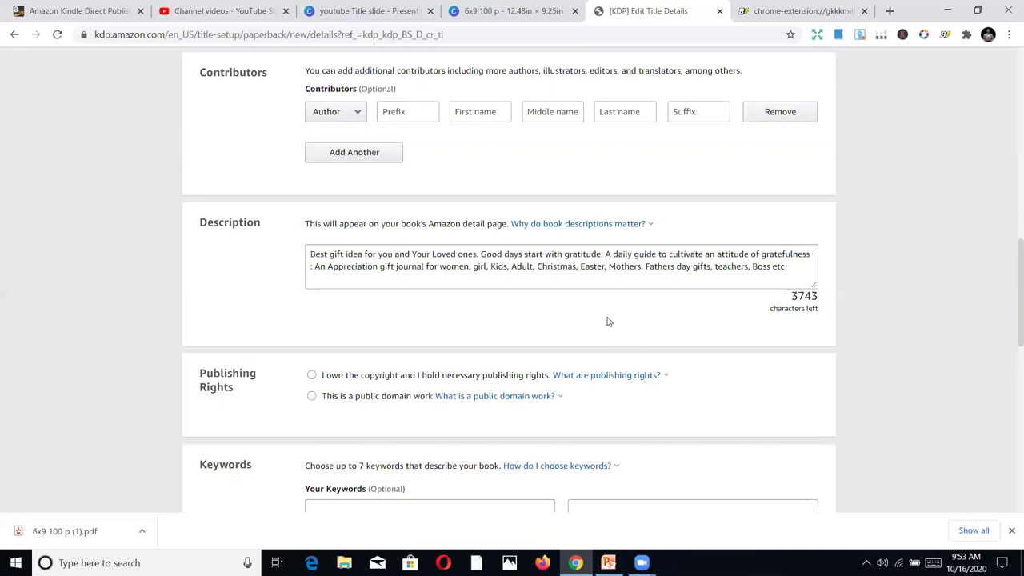
pyautogui.scroll(-1, 186, 377)
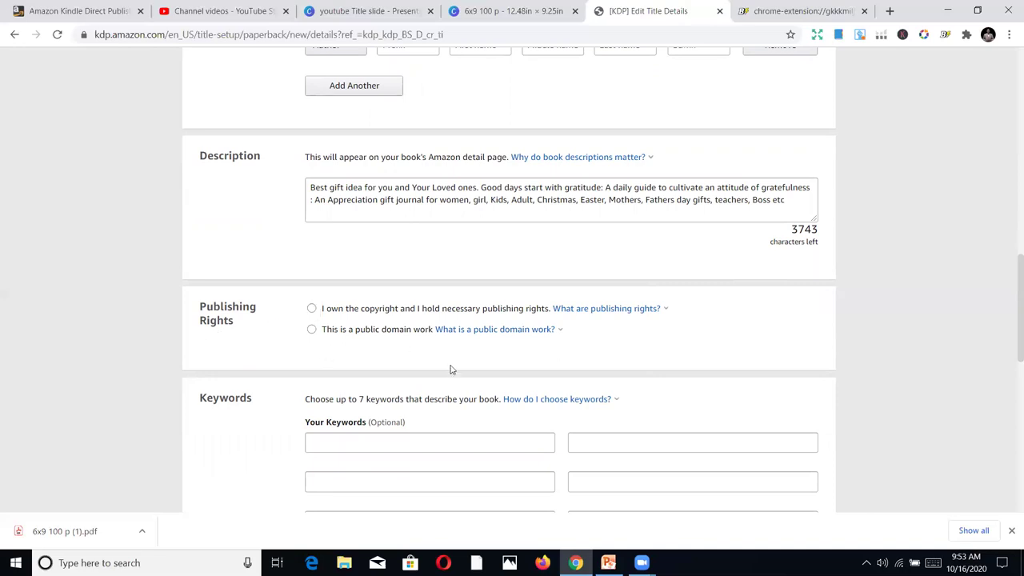
pyautogui.click(349, 311)
pyautogui.moveTo(451, 328)
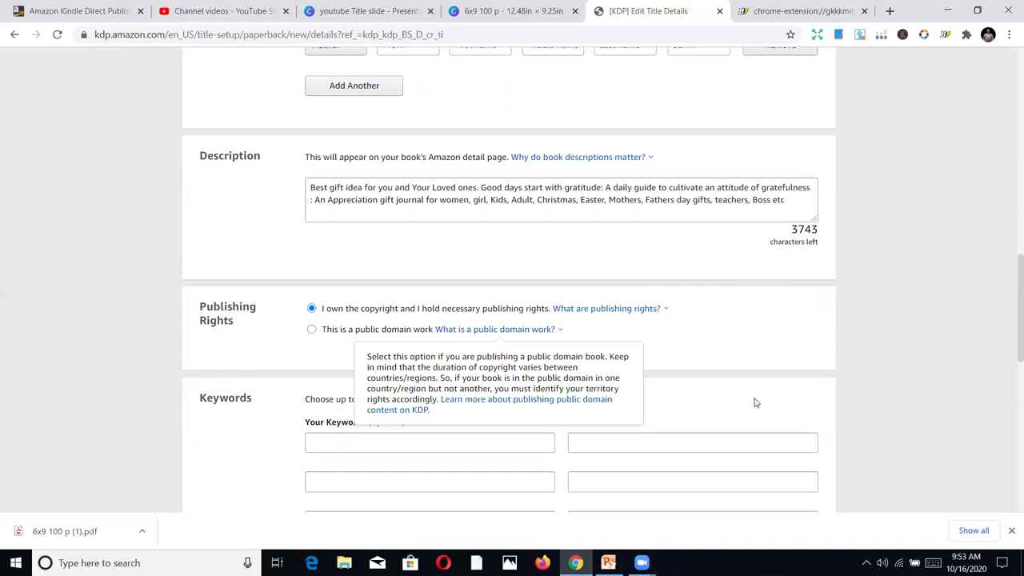
pyautogui.scroll(-1, 767, 376)
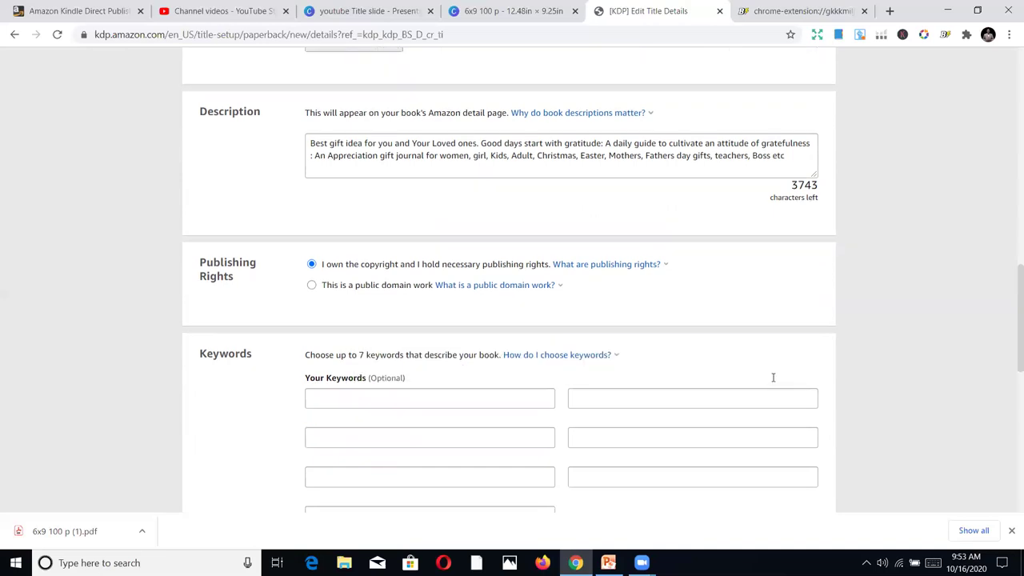
pyautogui.scroll(-1, 773, 376)
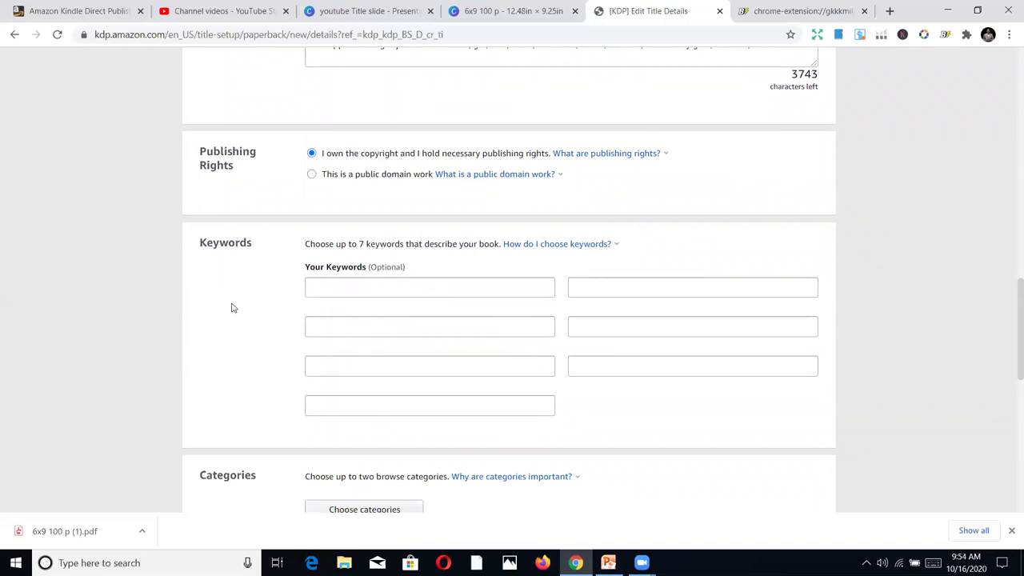
pyautogui.click(318, 286)
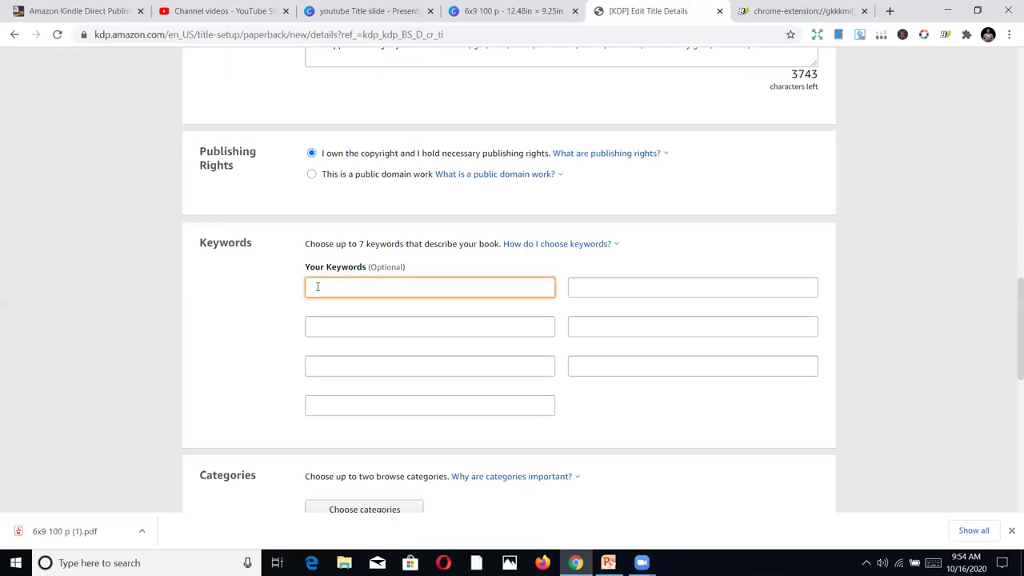
pyautogui.click(273, 314)
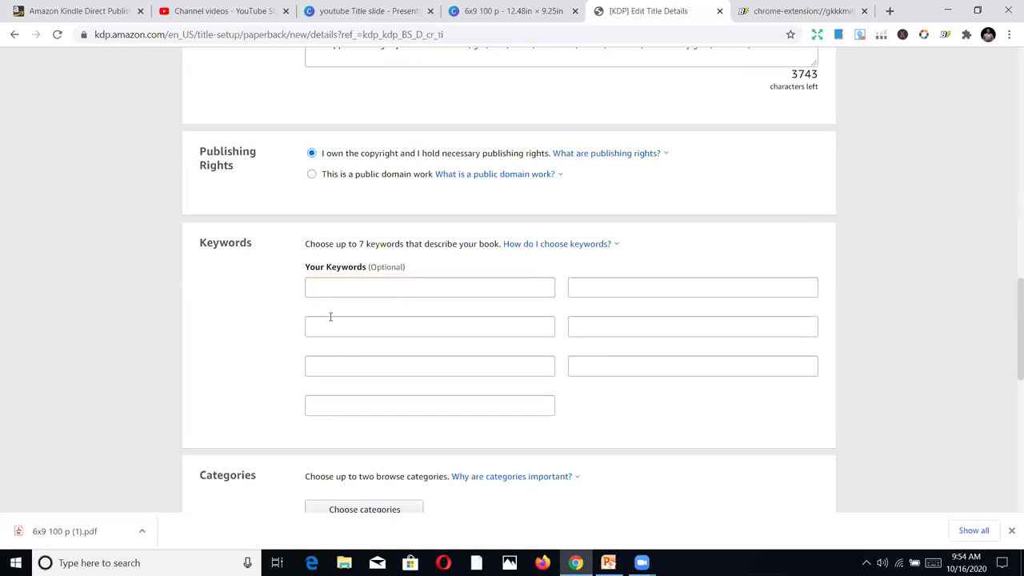
# Load amazon.com in the browser tab that holds the KDP bookshelf.
pyautogui.click(32, 9)
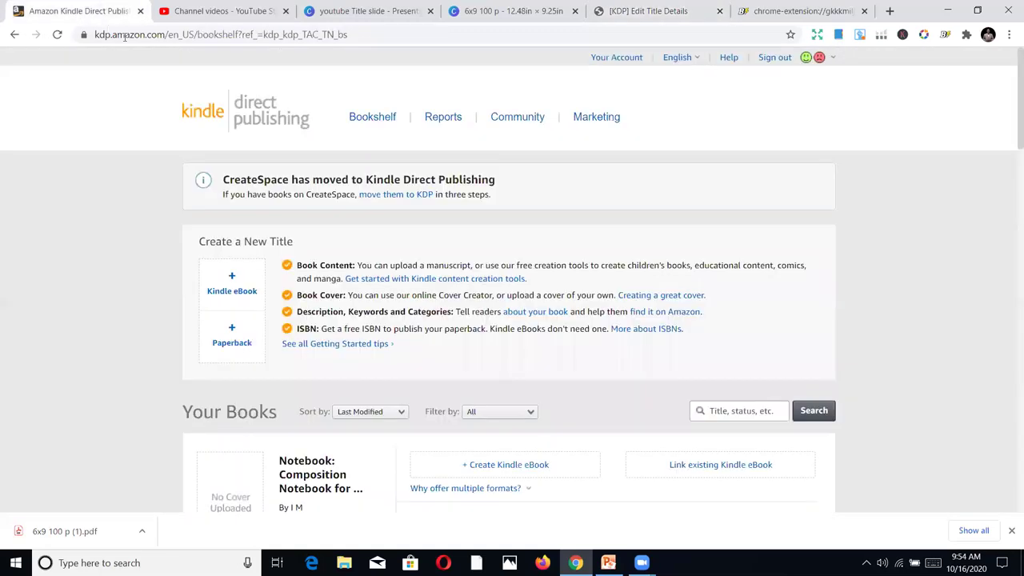
pyautogui.click(124, 36)
pyautogui.write('ama')
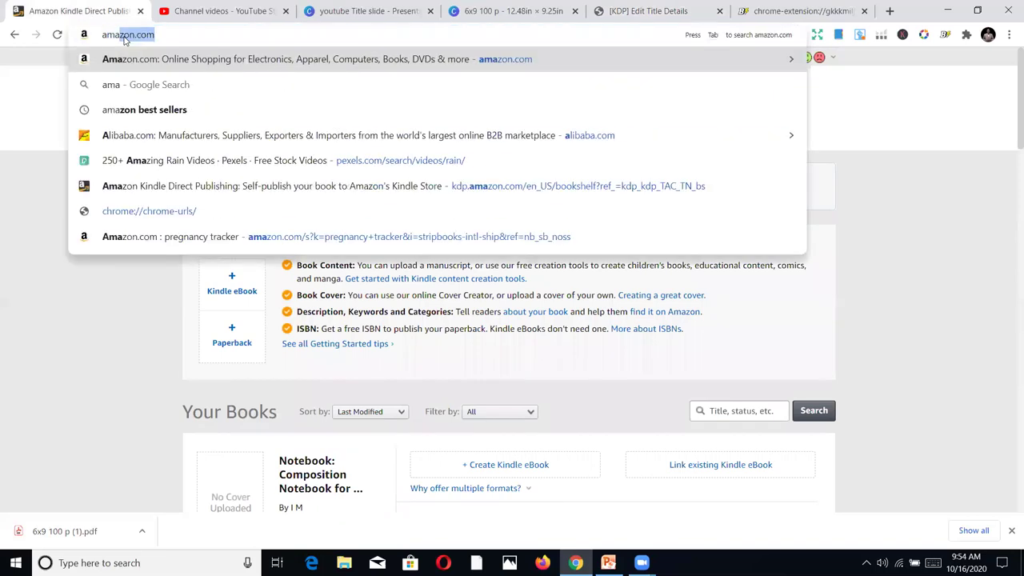
pyautogui.press('Return')
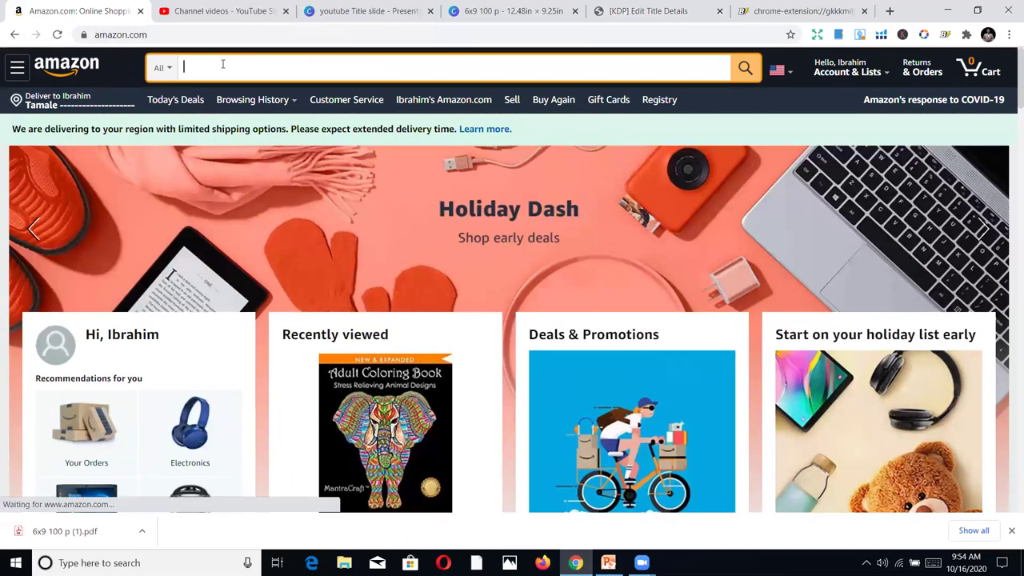
# Enter "gratitude" in Amazon's product search to view the related keyword suggestions.
pyautogui.click(222, 65)
pyautogui.write('gart')
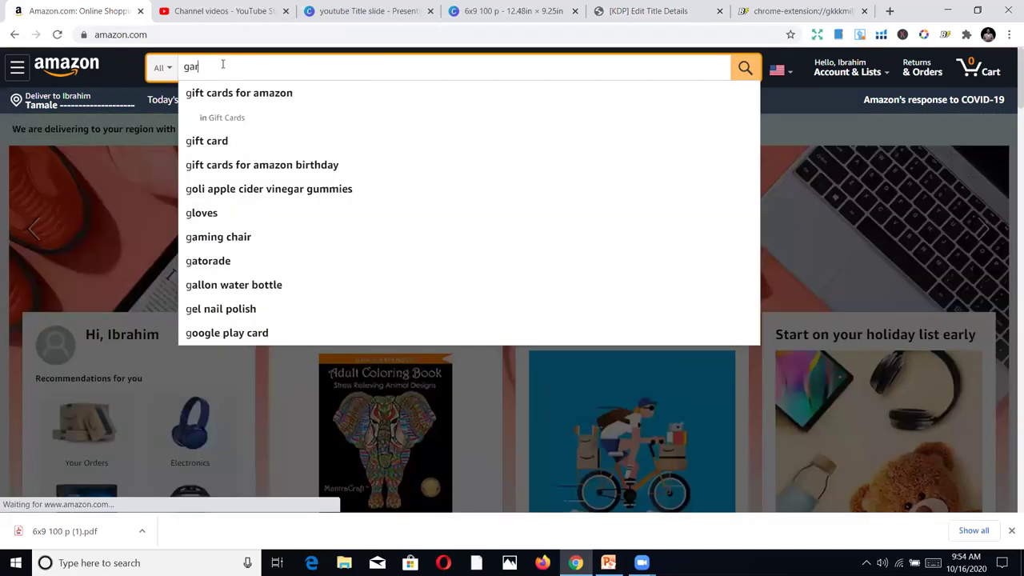
pyautogui.press('BackSpace')
pyautogui.press('BackSpace')
pyautogui.press('BackSpace')
pyautogui.write('ratitu')
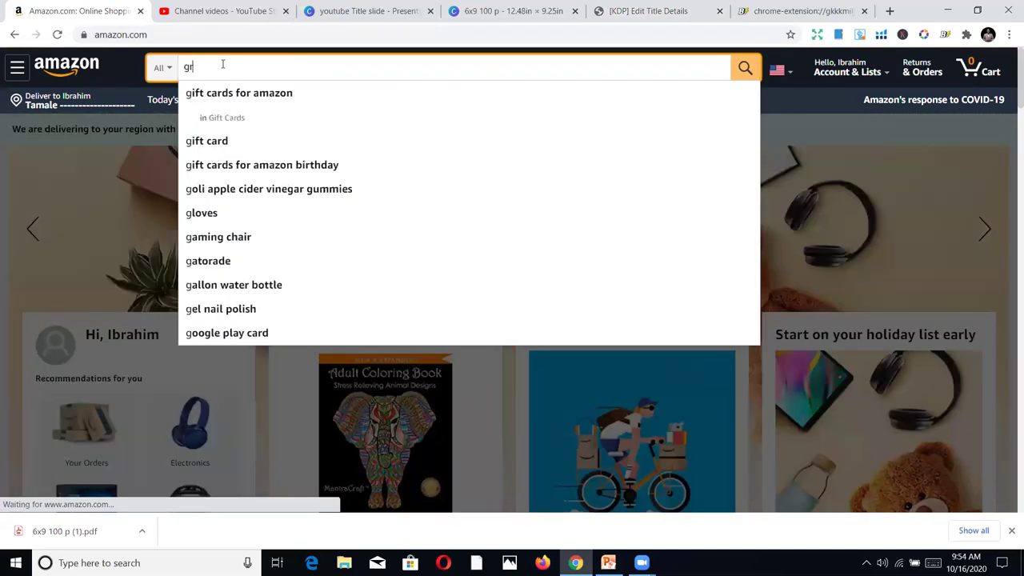
pyautogui.write('e')
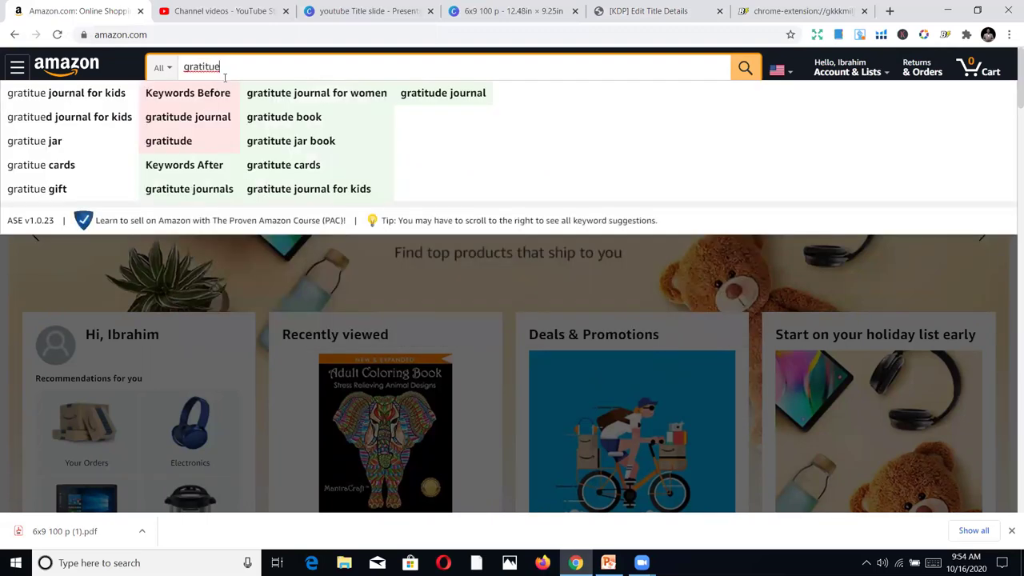
pyautogui.press('BackSpace')
pyautogui.press('BackSpace')
pyautogui.press('BackSpace')
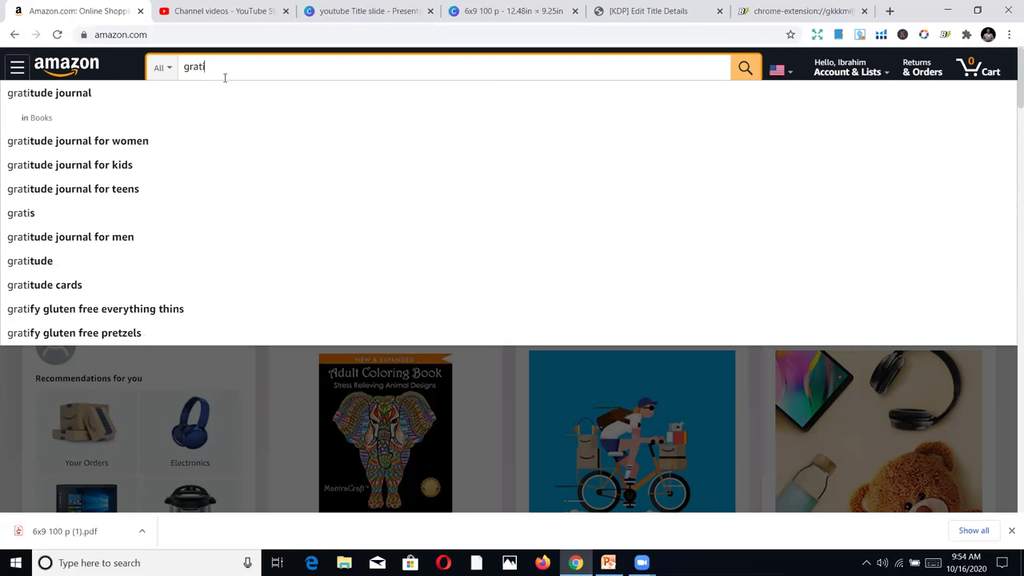
pyautogui.write('tude')
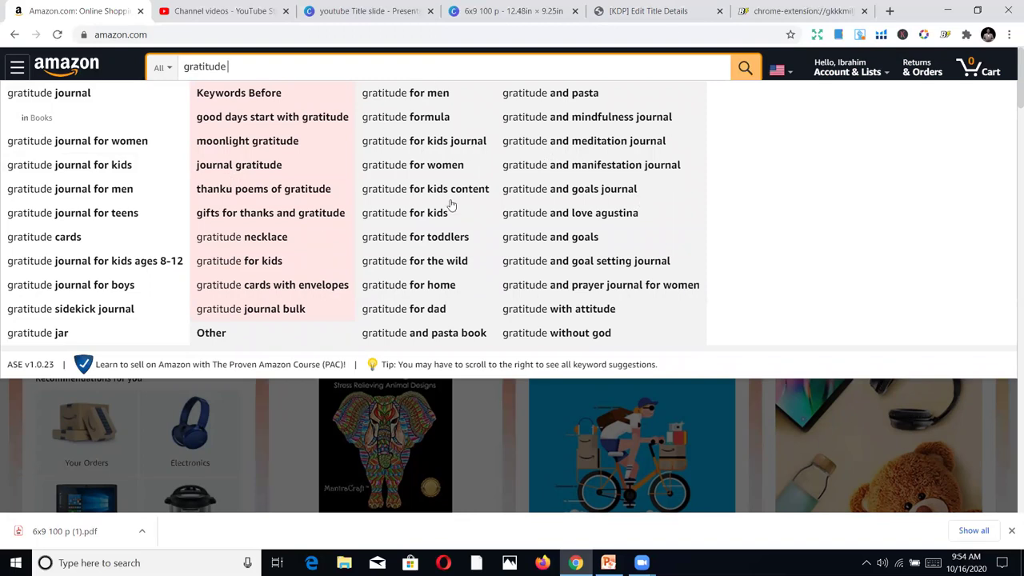
# Copy Keyword 1, "kurzgesagt gratitide 2020 the is as does planner", from Book Bolt Lister into the first-row keyword field of KDP's first column.
pyautogui.click(786, 10)
pyautogui.click(442, 352)
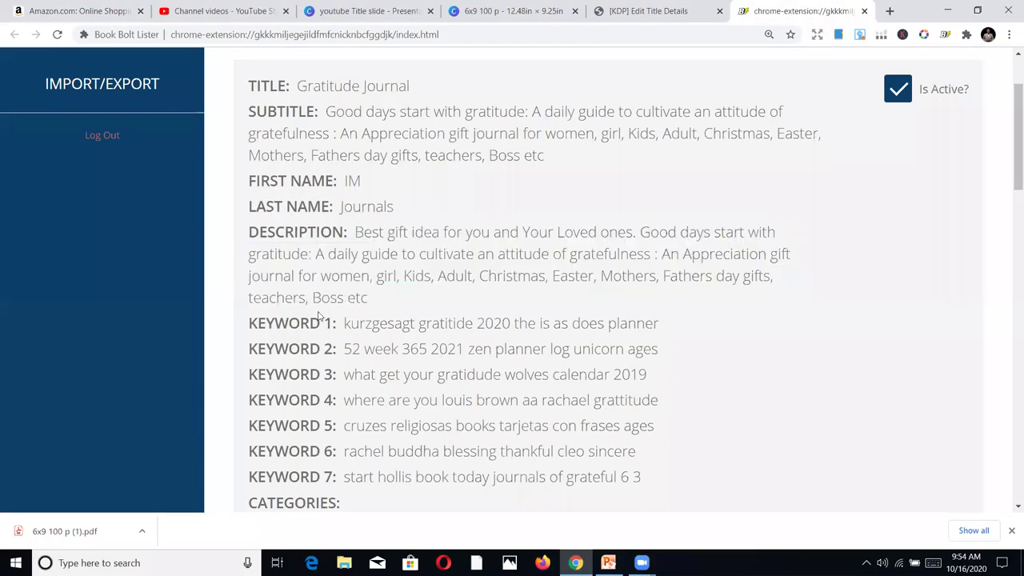
pyautogui.moveTo(343, 323); pyautogui.dragTo(661, 328)
pyautogui.rightClick(623, 327)
pyautogui.click(648, 331)
pyautogui.click(639, 7)
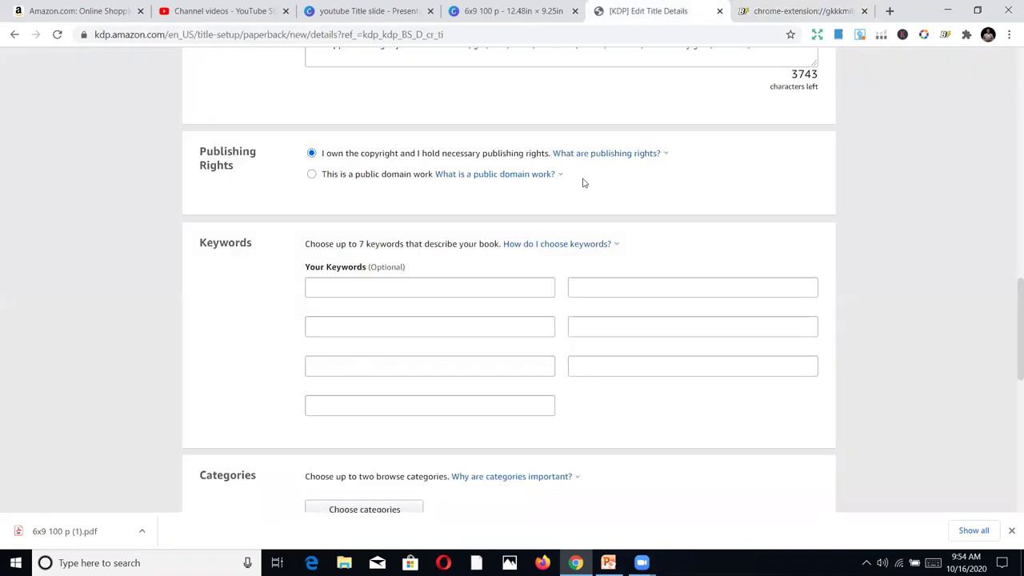
pyautogui.click(515, 288)
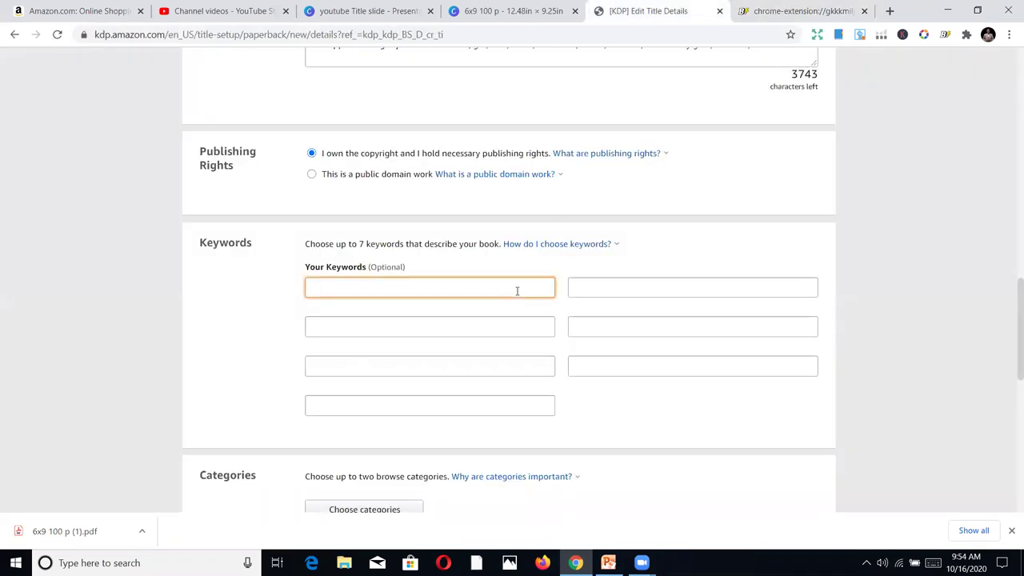
pyautogui.hotkey('ctrl', 'v')
# Copy Keyword 2, "52 week 365 2021 zen planner log unicorn ages", from Book Bolt Lister into the second keyword field of KDP's first column.
pyautogui.click(815, 8)
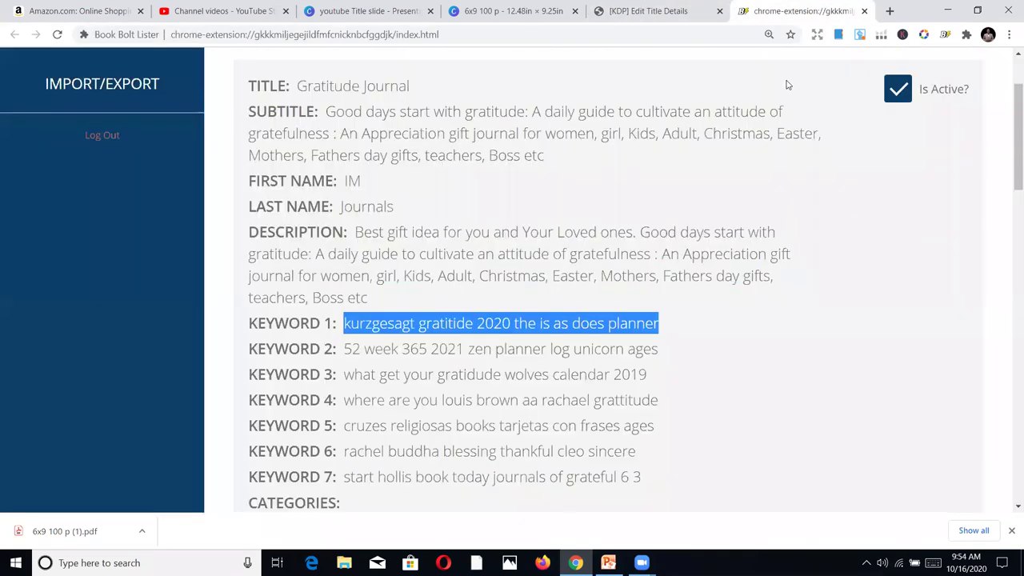
pyautogui.moveTo(658, 349); pyautogui.dragTo(343, 352)
pyautogui.rightClick(370, 350)
pyautogui.click(392, 358)
pyautogui.click(668, 11)
pyautogui.click(497, 331)
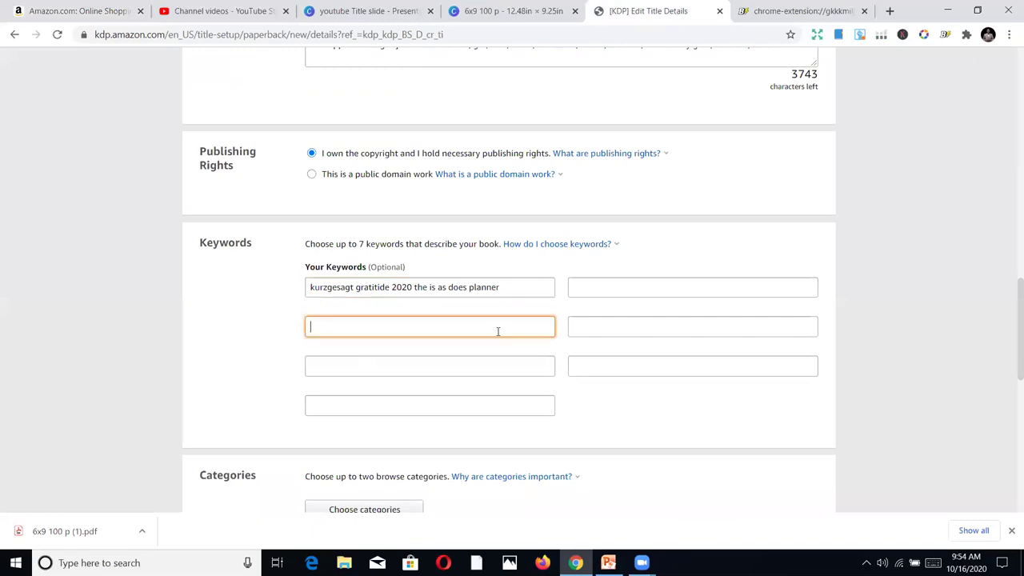
pyautogui.hotkey('ctrl', 'v')
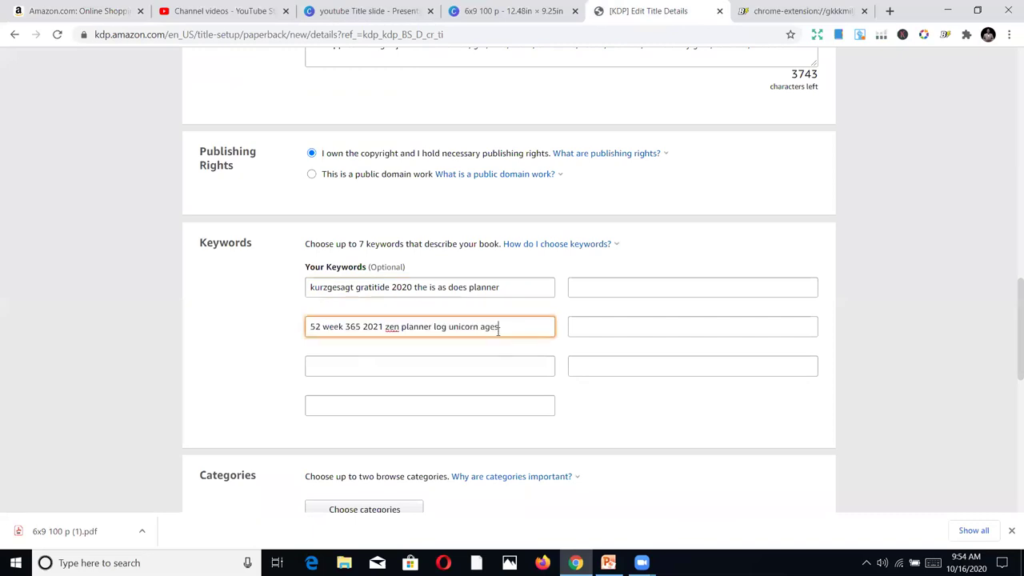
# Copy Keyword 3, "what get your gratidude wolves calendar 2019", from Book Bolt Lister into the third keyword field of KDP's first column.
pyautogui.click(760, 8)
pyautogui.moveTo(653, 377); pyautogui.dragTo(343, 374)
pyautogui.rightClick(372, 375)
pyautogui.click(432, 388)
pyautogui.click(620, 10)
pyautogui.click(441, 373)
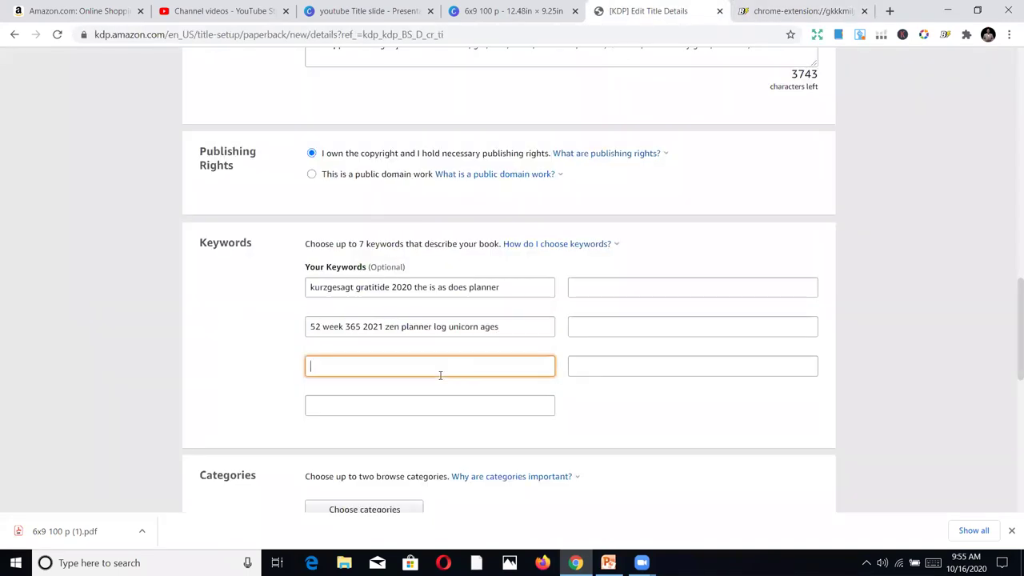
pyautogui.hotkey('ctrl', 'v')
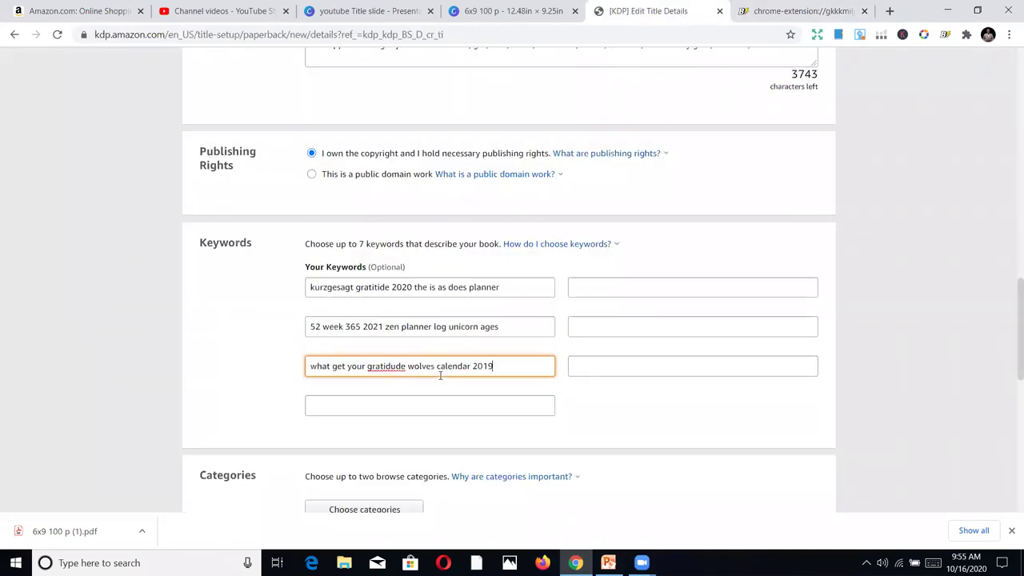
# Copy the Keyword 4 phrase from Book Bolt Lister into the first keyword field of KDP's second column.
pyautogui.click(766, 9)
pyautogui.moveTo(656, 395); pyautogui.dragTo(345, 389)
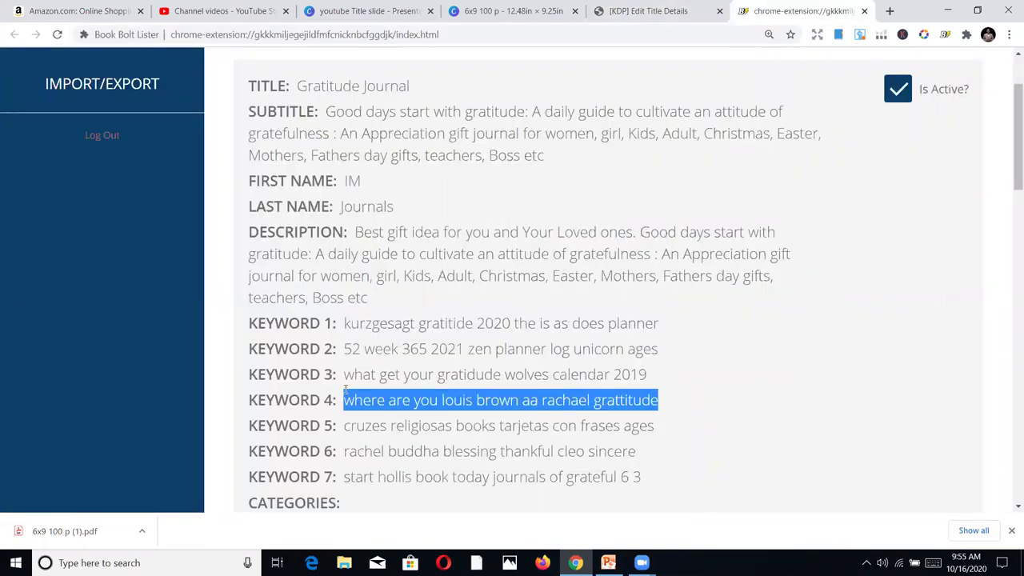
pyautogui.rightClick(386, 402)
pyautogui.click(402, 411)
pyautogui.click(680, 9)
pyautogui.click(640, 288)
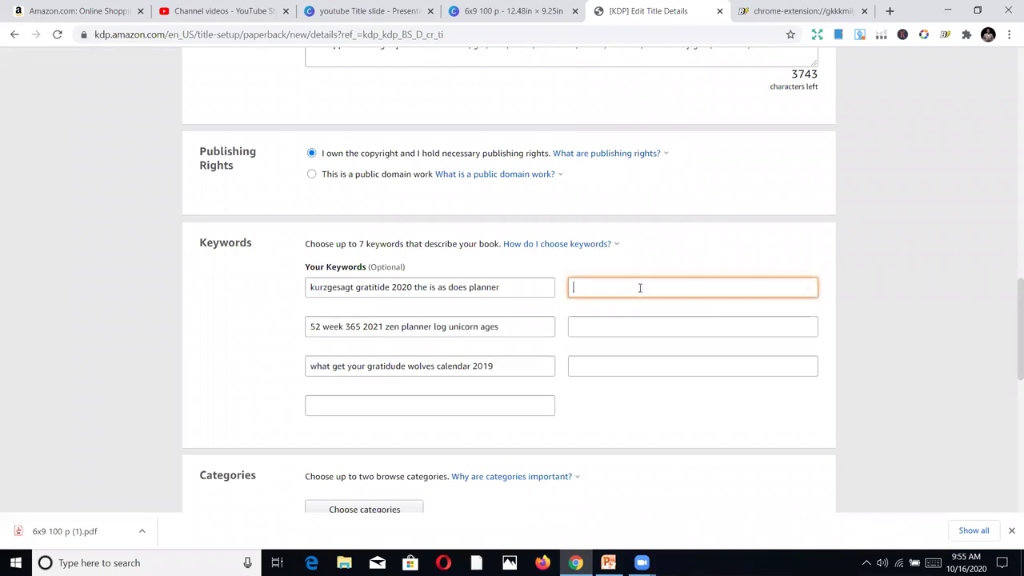
pyautogui.hotkey('ctrl', 'v')
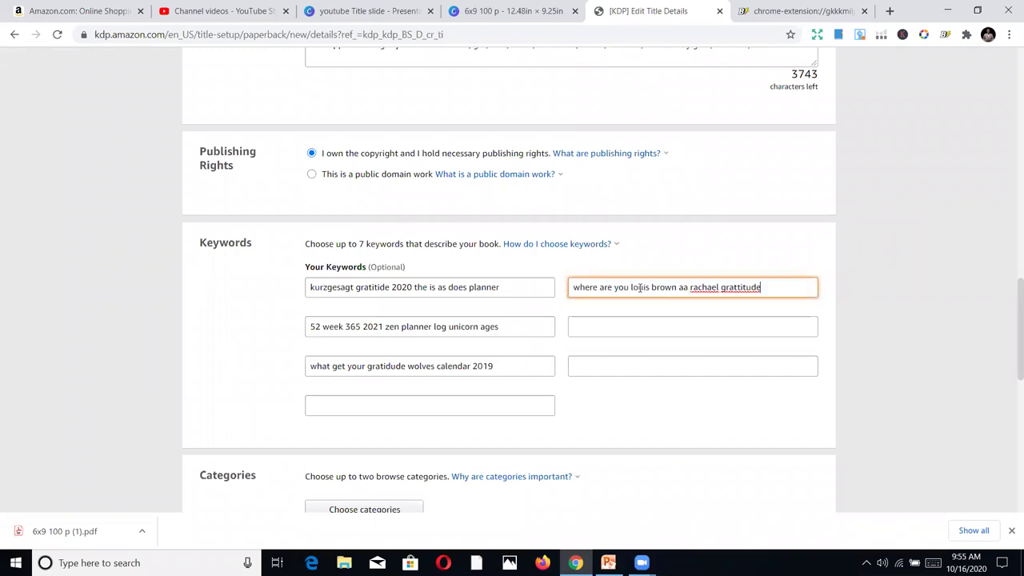
# Copy Keyword 5, "cruzes religiosas books tarjetas con frases ages", from Book Bolt Lister into the second keyword field of KDP's second column.
pyautogui.click(800, 10)
pyautogui.moveTo(658, 425); pyautogui.dragTo(344, 420)
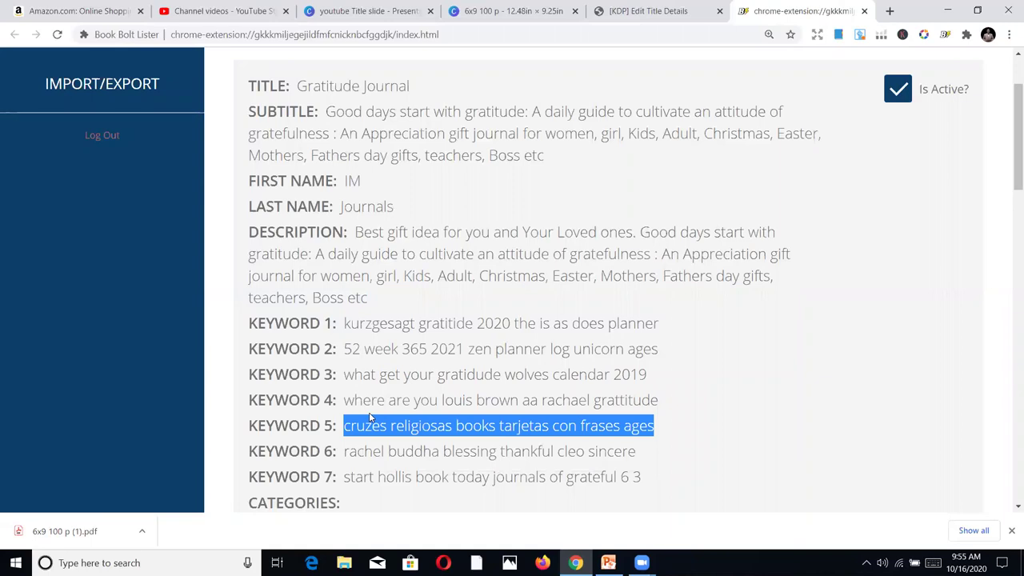
pyautogui.rightClick(375, 430)
pyautogui.click(411, 440)
pyautogui.click(610, 8)
pyautogui.click(640, 326)
pyautogui.hotkey('ctrl', 'v')
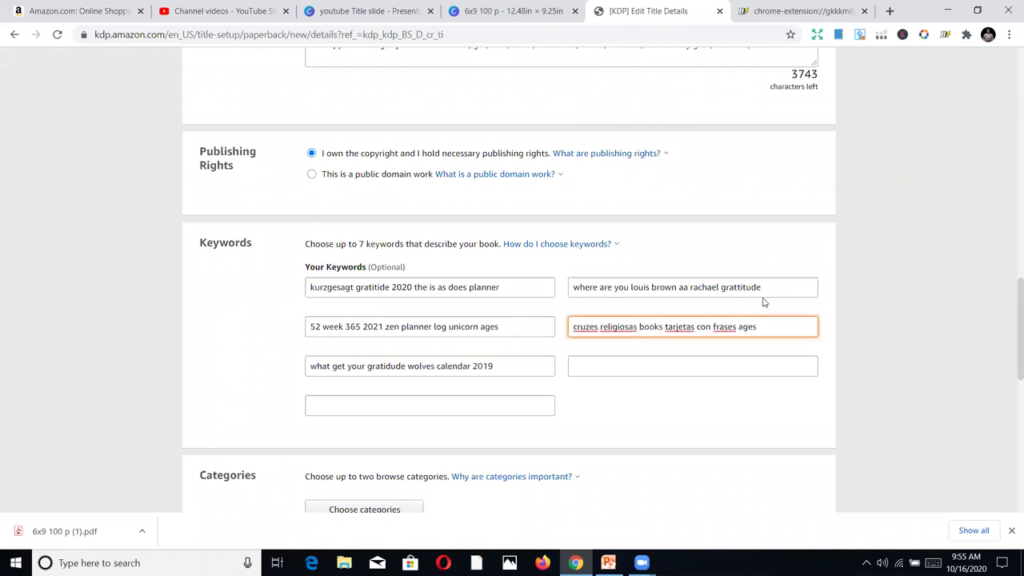
# Copy the Keyword 7 phrase from Book Bolt Lister into the fourth keyword field of KDP's first column.
pyautogui.click(800, 10)
pyautogui.scroll(-1, 512, 280)
pyautogui.moveTo(640, 432); pyautogui.dragTo(336, 429)
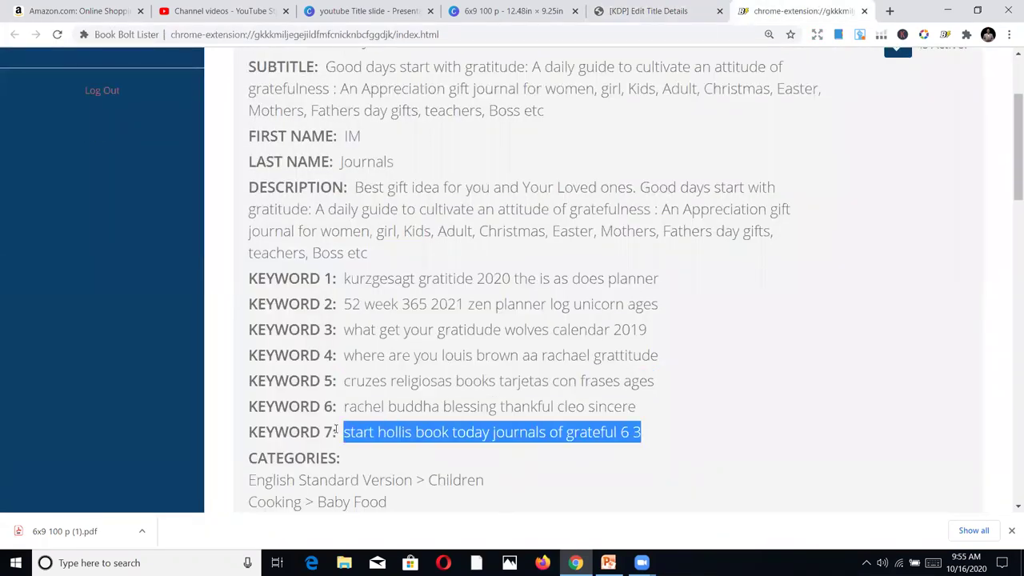
pyautogui.rightClick(382, 436)
pyautogui.click(406, 446)
pyautogui.click(629, 11)
pyautogui.click(495, 407)
pyautogui.hotkey('ctrl', 'v')
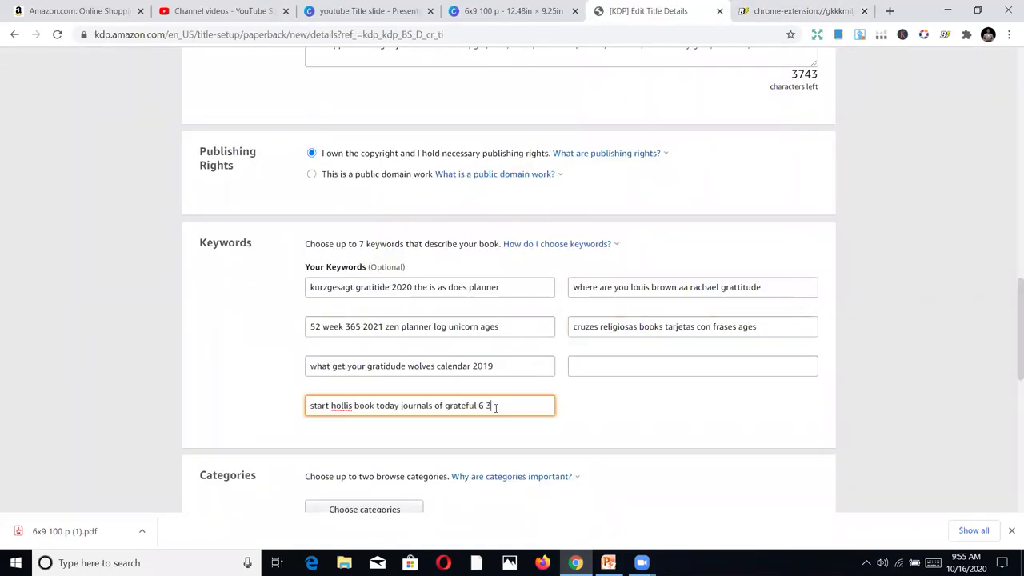
# Copy the Keyword 6 phrase from Book Bolt Lister into the remaining empty keyword field in KDP.
pyautogui.click(786, 10)
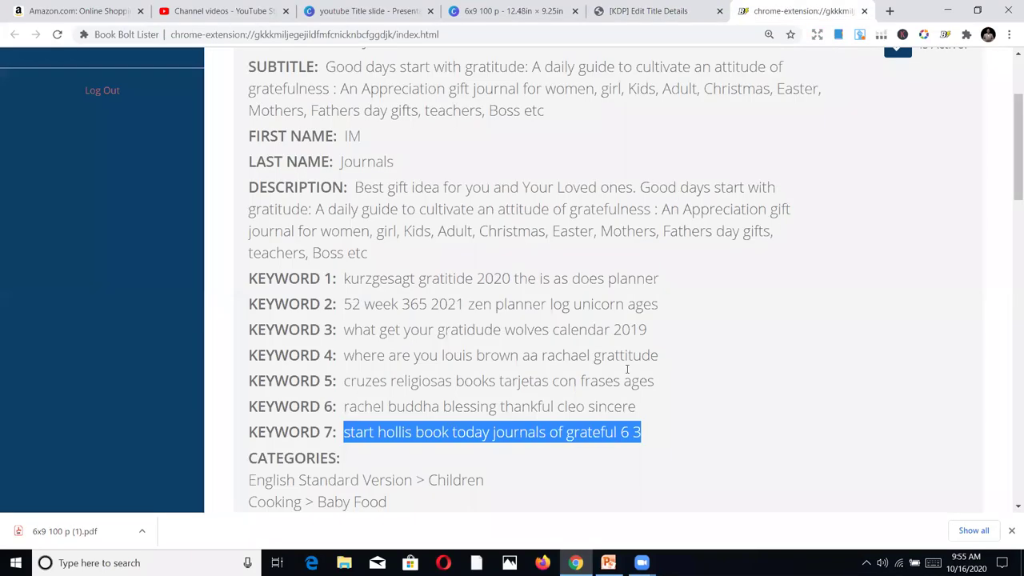
pyautogui.moveTo(634, 409); pyautogui.dragTo(346, 409)
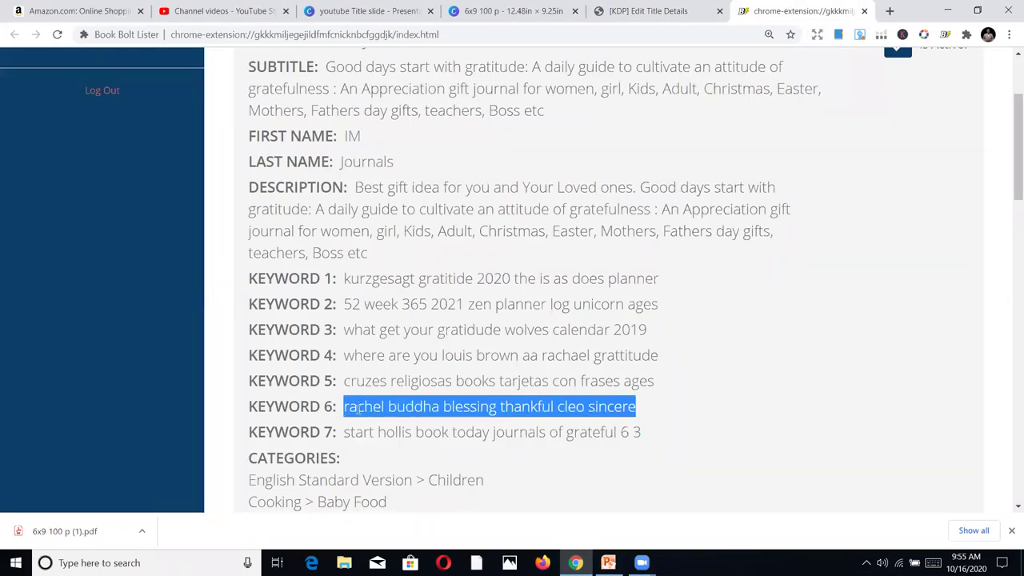
pyautogui.rightClick(359, 409)
pyautogui.click(387, 422)
pyautogui.click(661, 8)
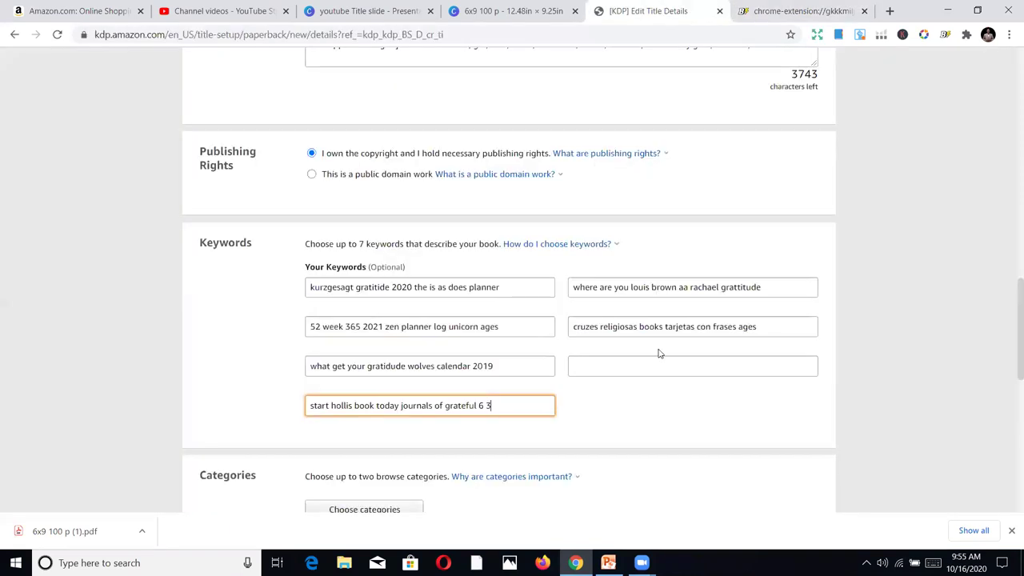
pyautogui.click(644, 375)
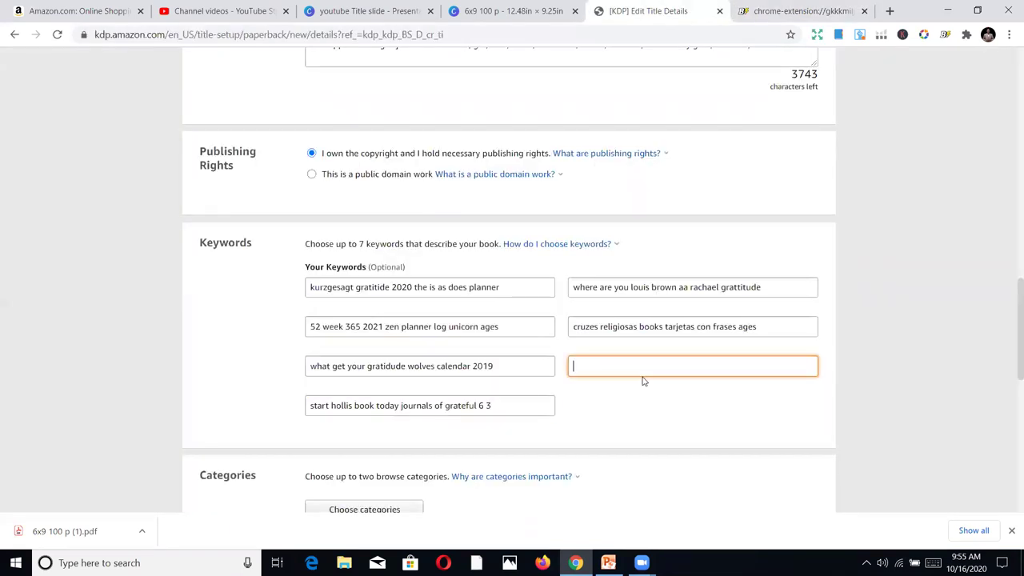
pyautogui.hotkey('ctrl', 'v')
# Open the category chooser and select Nonfiction > Nature > Animals > Bears as the first browse category.
pyautogui.scroll(-1, 773, 301)
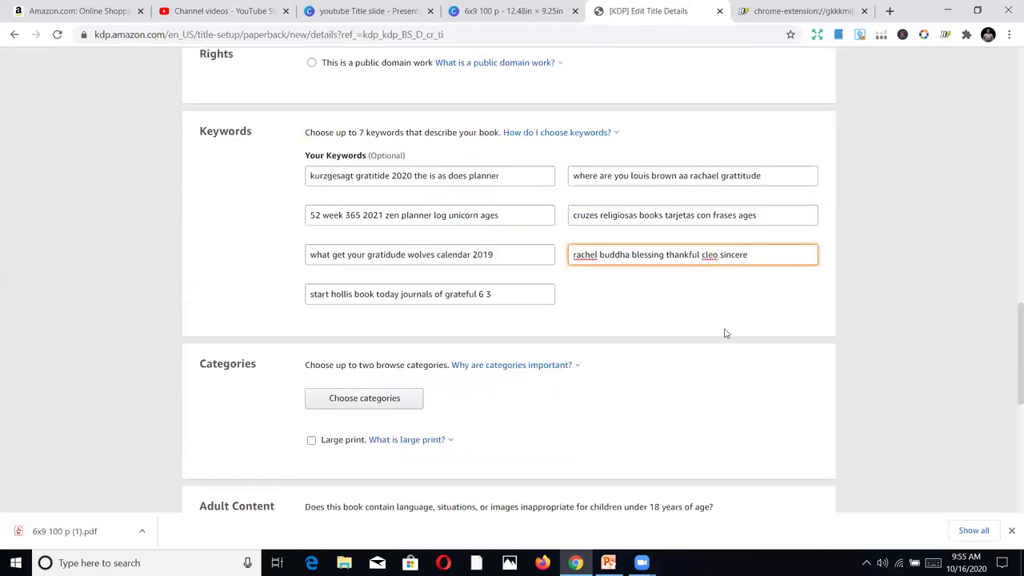
pyautogui.click(340, 399)
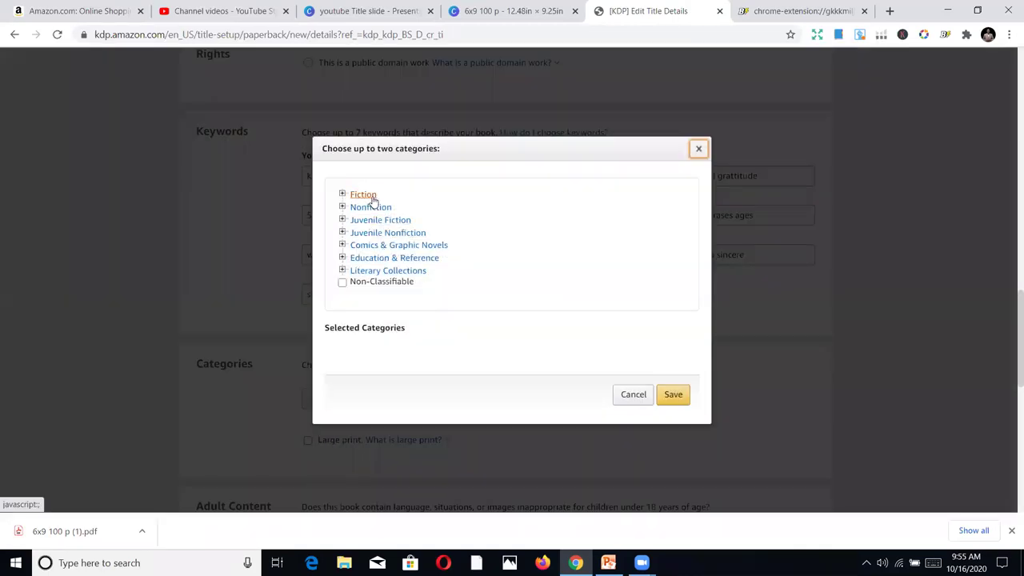
pyautogui.click(374, 206)
pyautogui.scroll(-3, 396, 272)
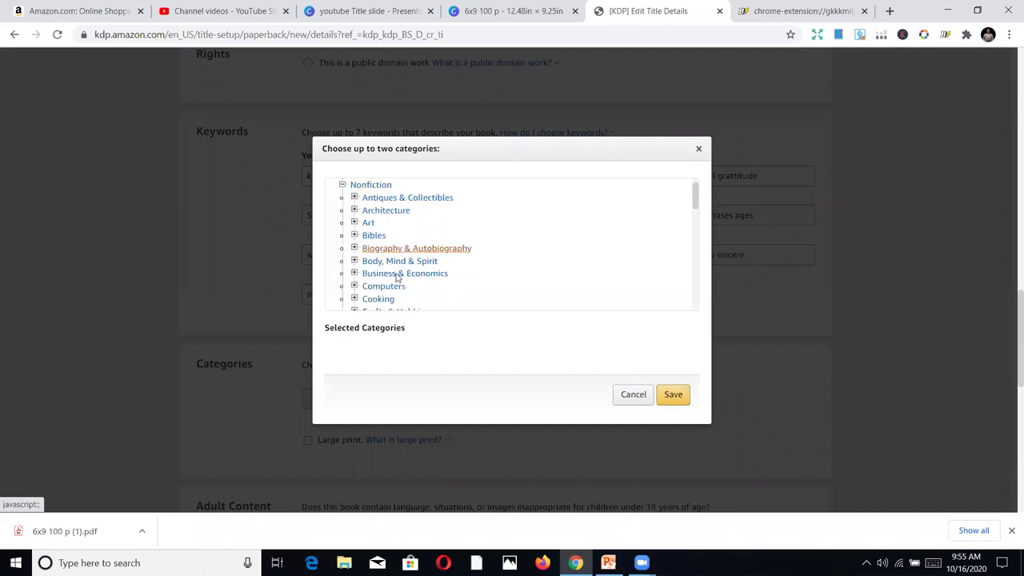
pyautogui.scroll(-5, 397, 276)
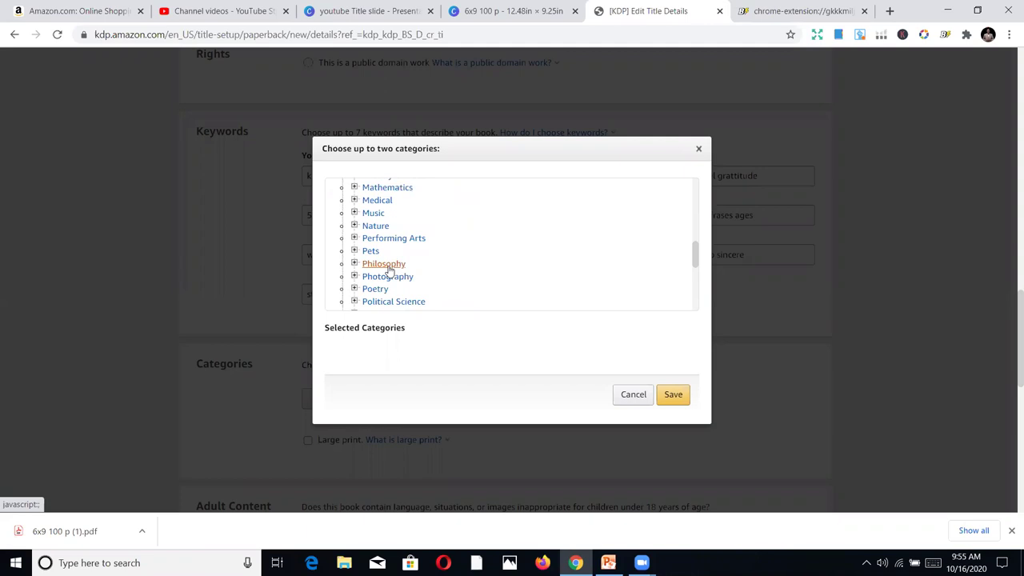
pyautogui.scroll(-4, 389, 272)
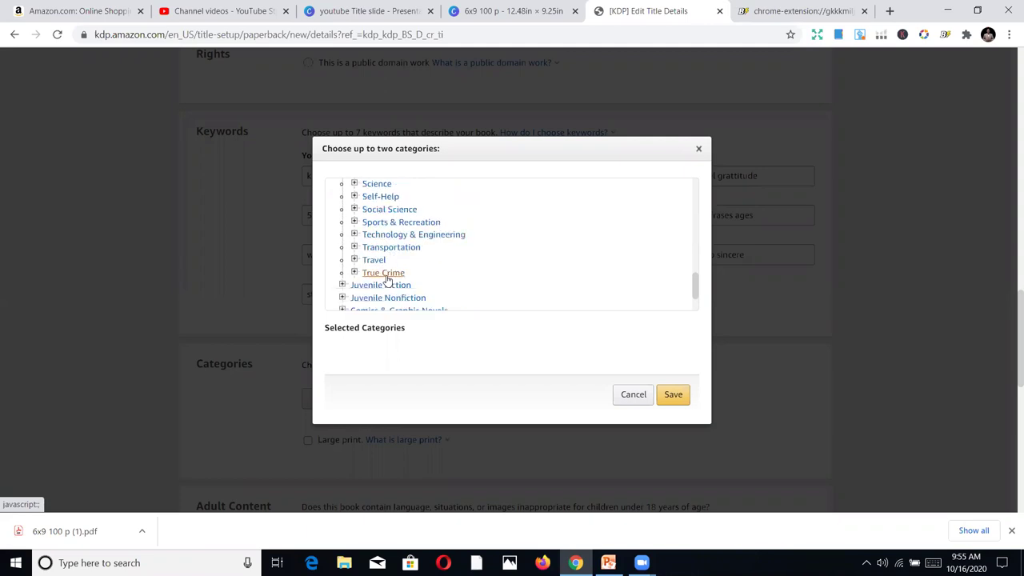
pyautogui.scroll(-2, 391, 294)
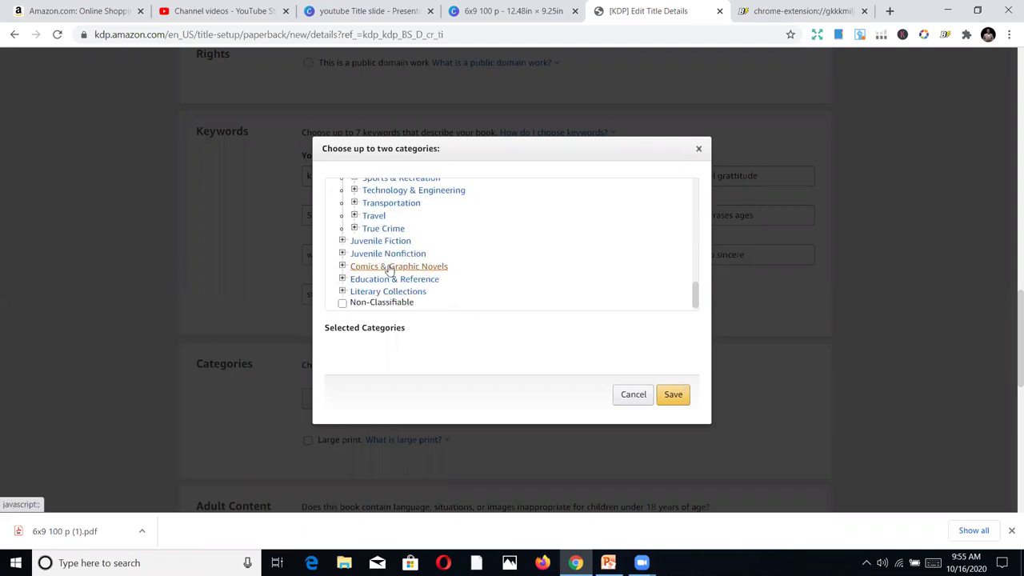
pyautogui.scroll(2, 390, 221)
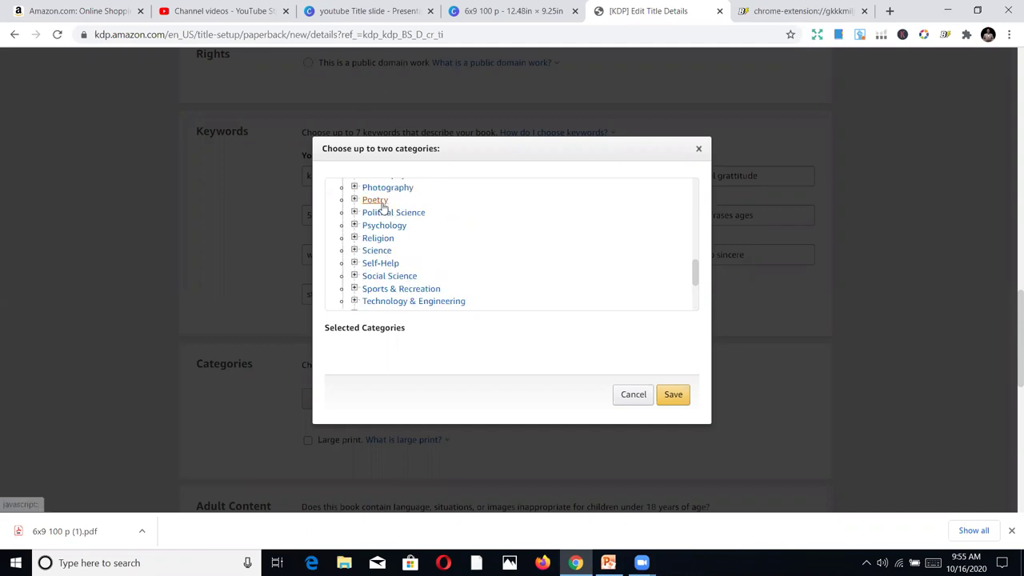
pyautogui.scroll(1, 382, 200)
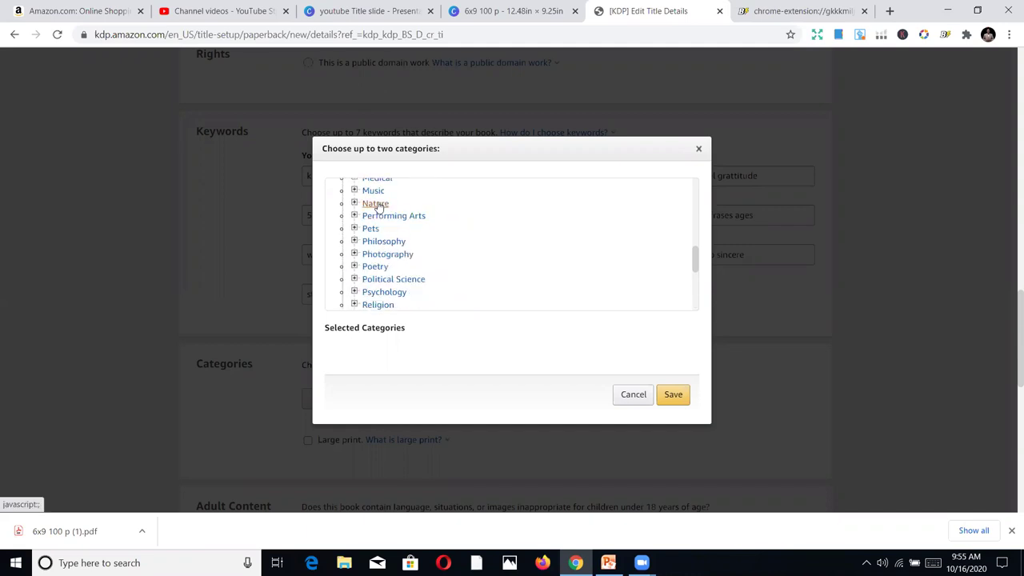
pyautogui.click(377, 205)
pyautogui.click(381, 239)
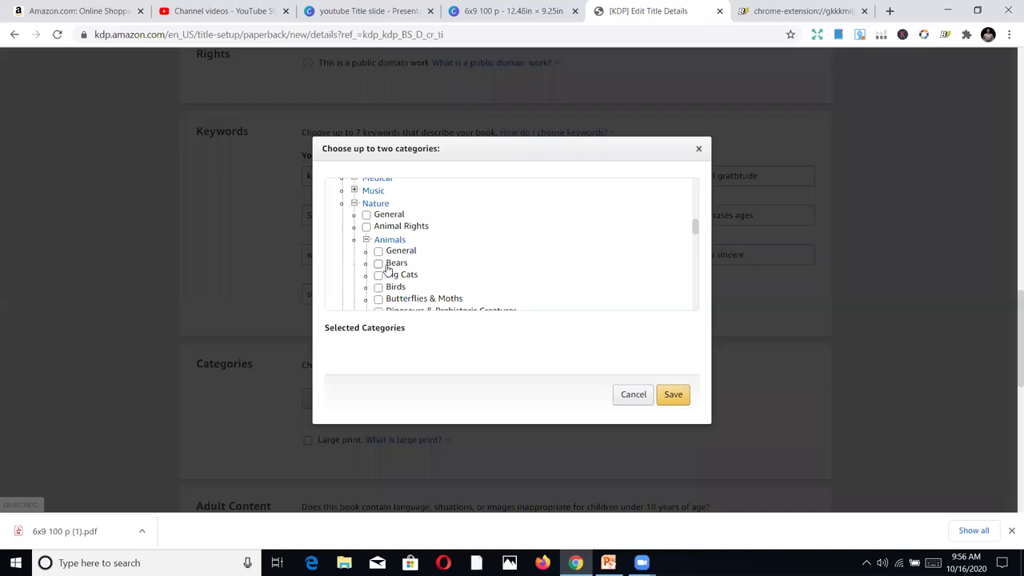
pyautogui.click(386, 265)
# Add Nonfiction > Nature > Plants > Mushrooms as the second browse category and save the category selection.
pyautogui.scroll(-4, 398, 286)
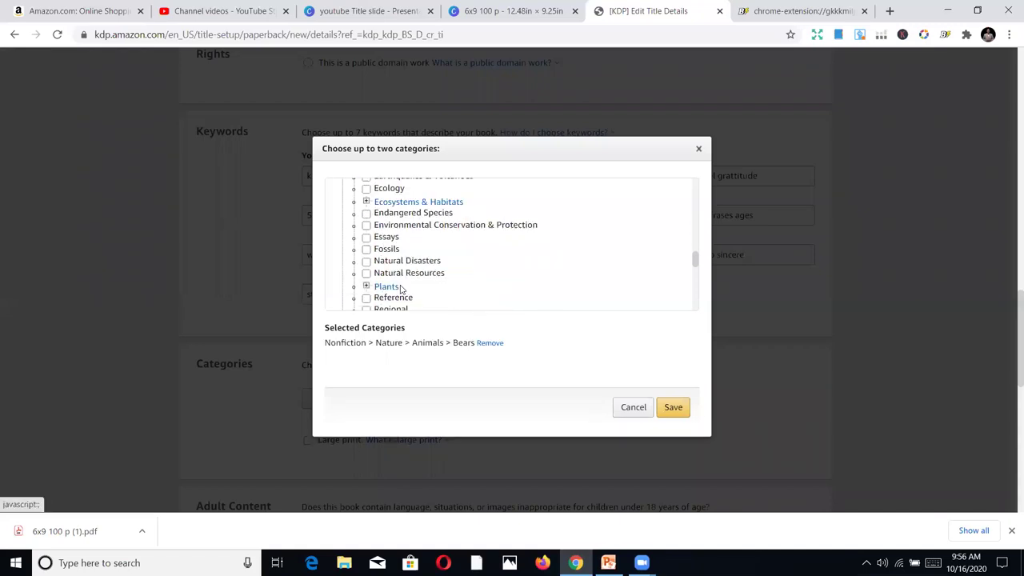
pyautogui.click(392, 287)
pyautogui.scroll(-1, 391, 288)
pyautogui.click(397, 280)
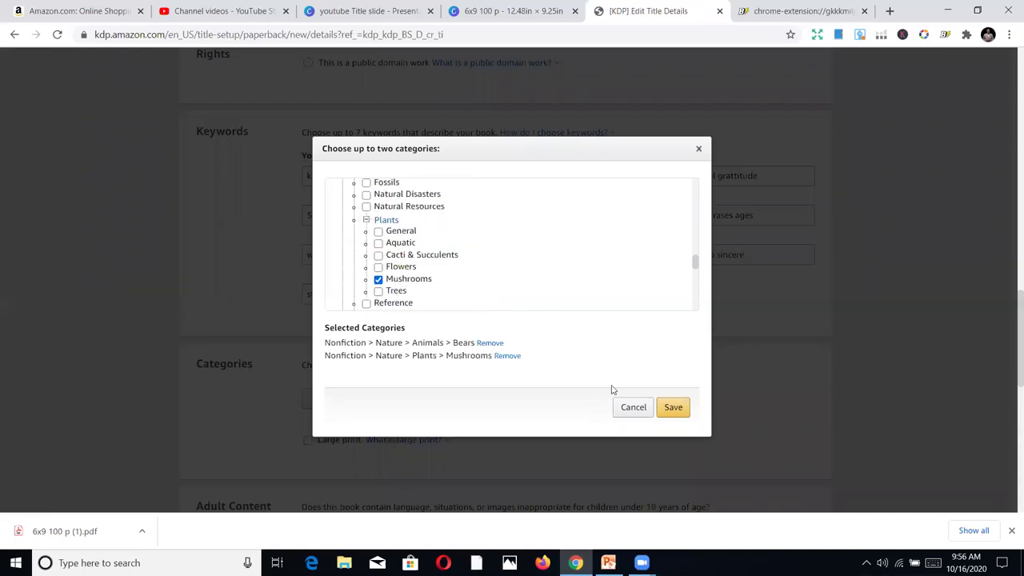
pyautogui.click(673, 407)
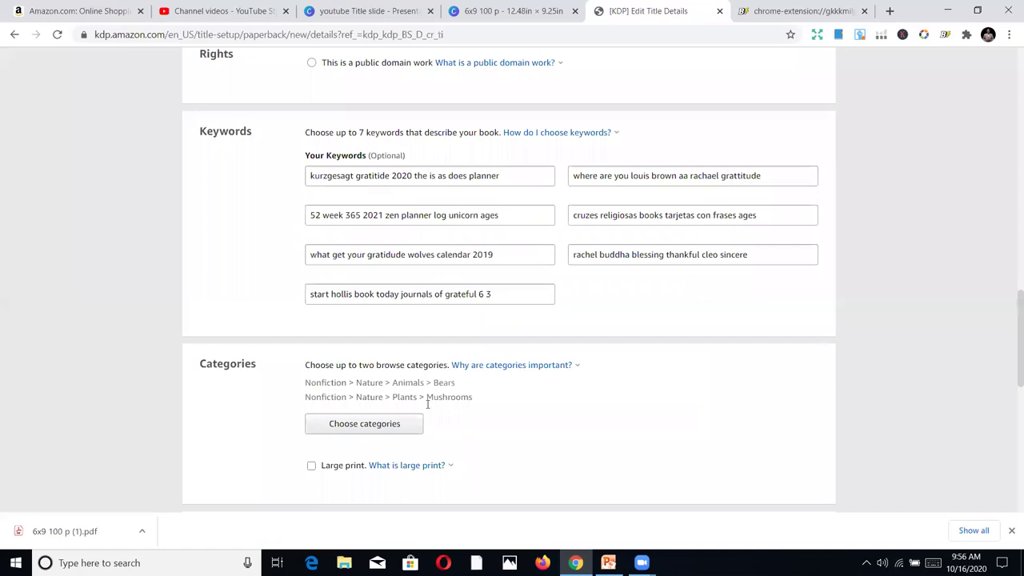
# Answer No to the adult content question, then save the paperback details and continue to the content page.
pyautogui.click(339, 468)
pyautogui.scroll(-3, 785, 369)
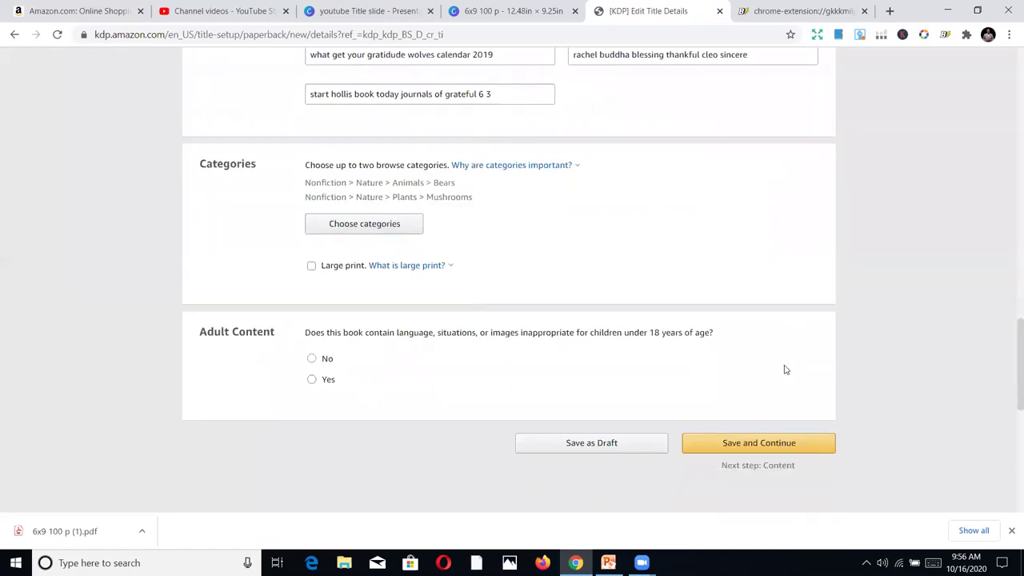
pyautogui.click(312, 358)
pyautogui.click(722, 443)
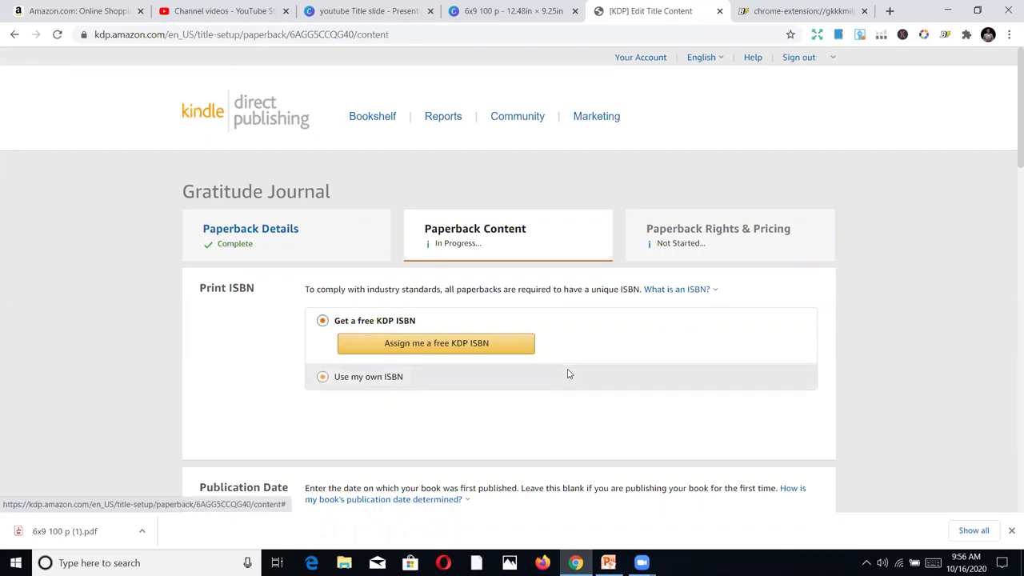
# Assign a free KDP ISBN to the Gratitude Journal paperback.
pyautogui.press('Return')
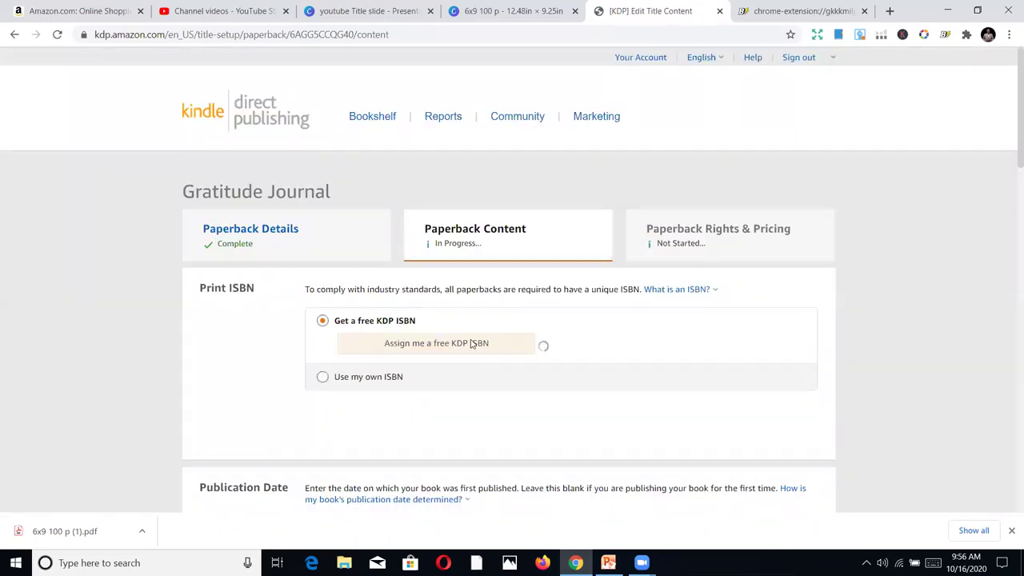
pyautogui.scroll(-1, 837, 352)
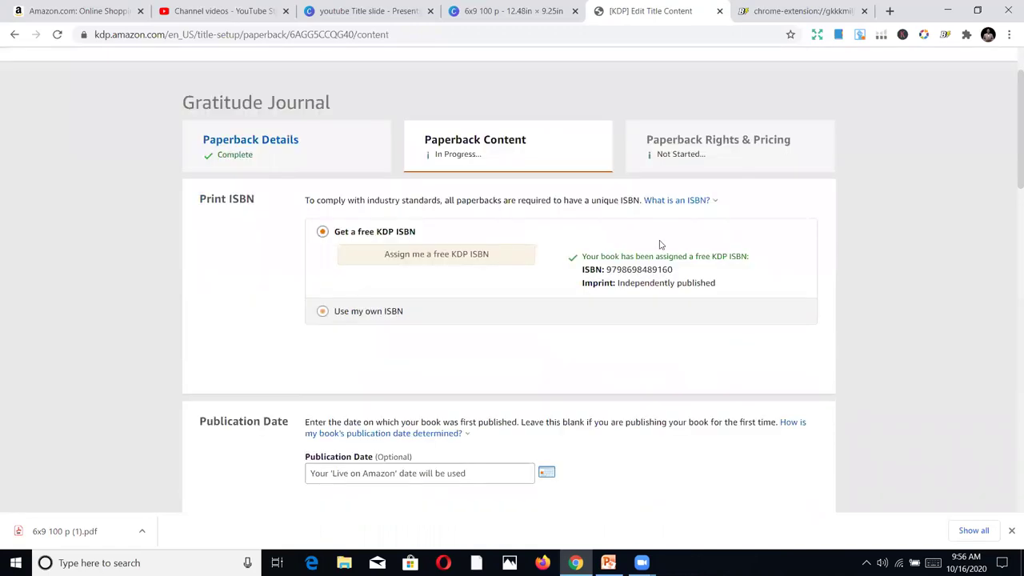
pyautogui.scroll(-3, 744, 270)
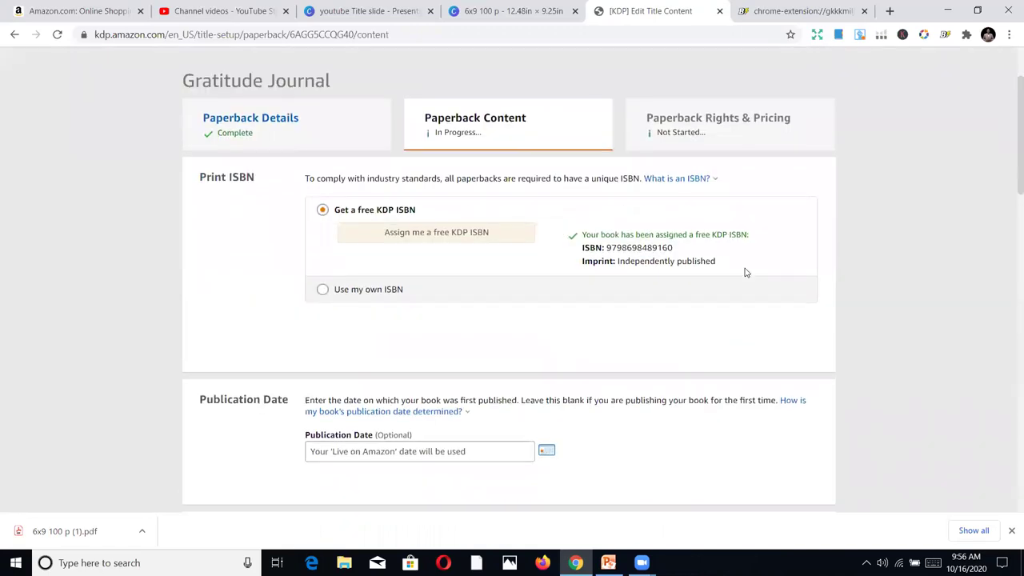
# Choose the black & white interior with white paper and the 6 x 9 in trim size in the print options.
pyautogui.scroll(-1, 749, 274)
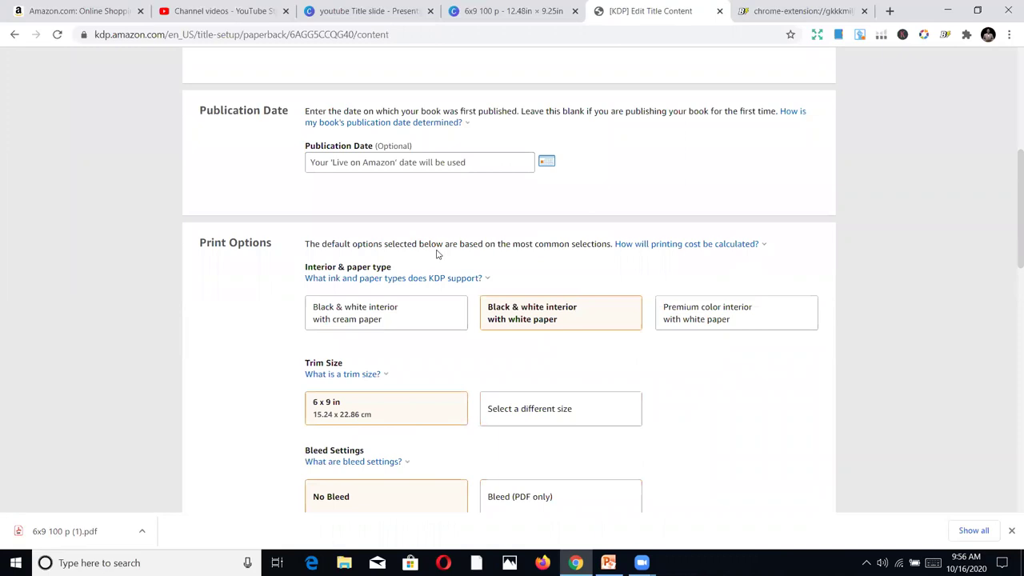
pyautogui.click(361, 324)
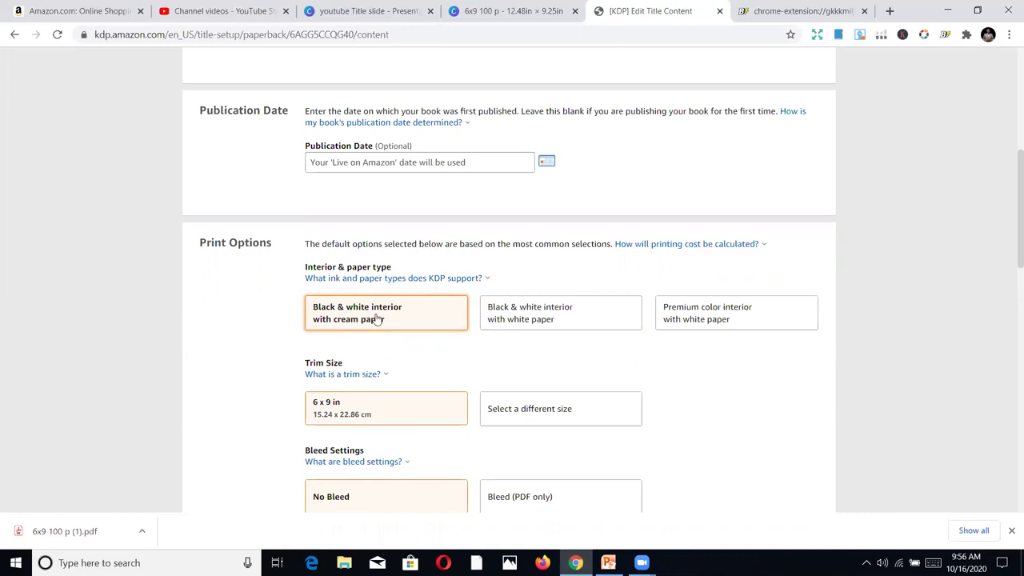
pyautogui.click(546, 324)
pyautogui.scroll(-1, 617, 344)
pyautogui.scroll(-2, 688, 364)
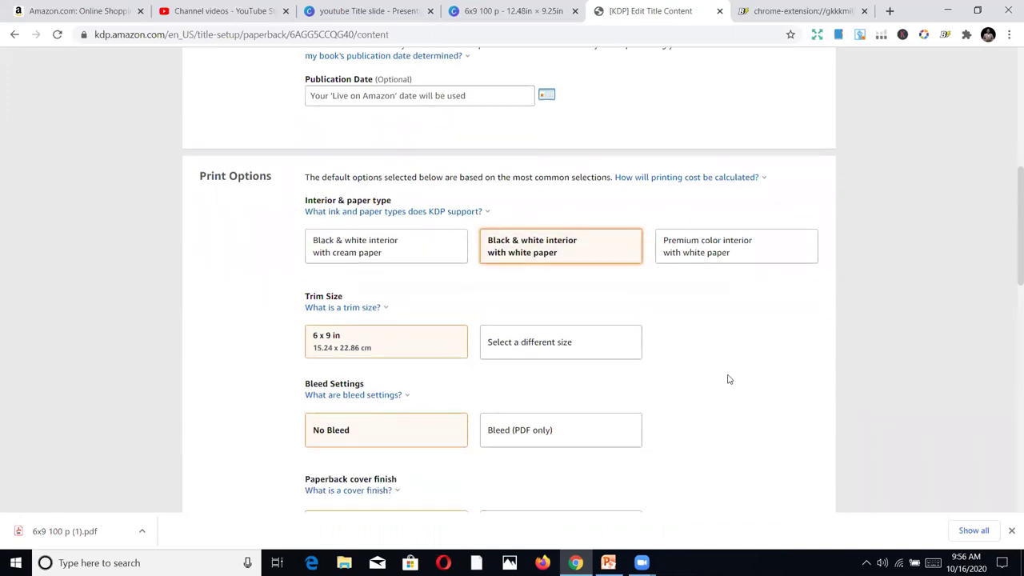
pyautogui.click(368, 299)
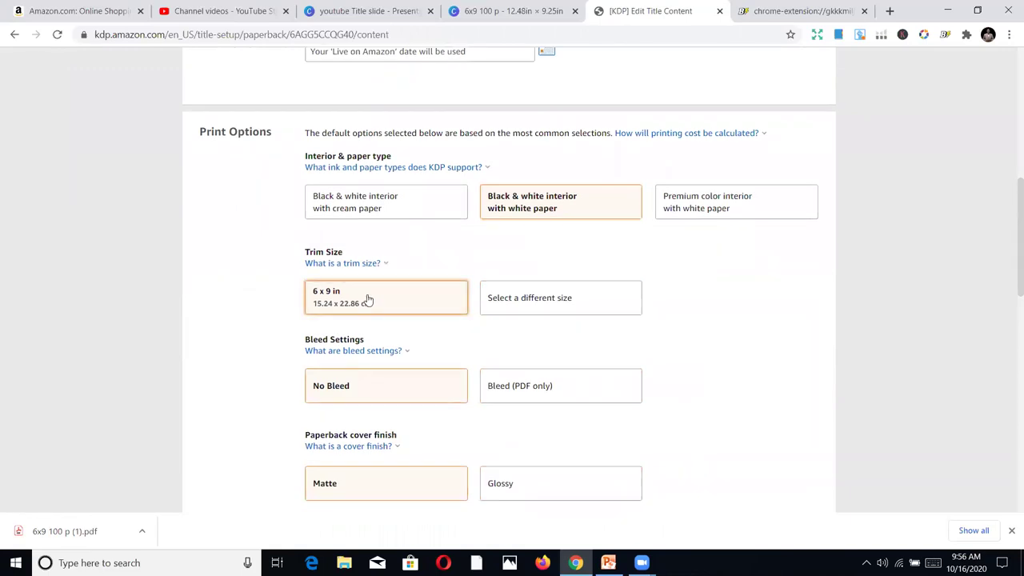
# Look through the alternative trim sizes offered for the paperback and close the list without choosing another.
pyautogui.click(600, 313)
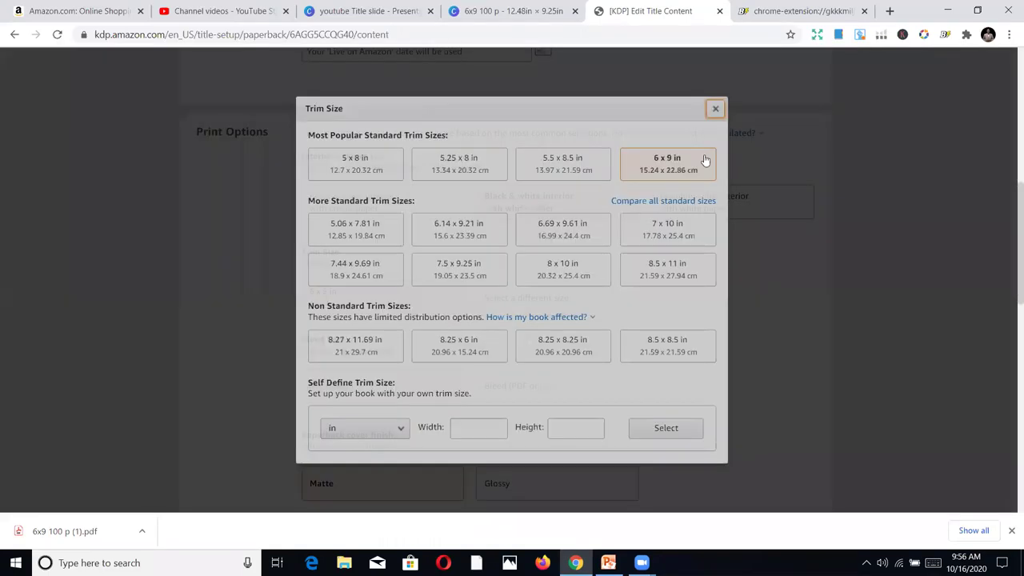
pyautogui.click(716, 109)
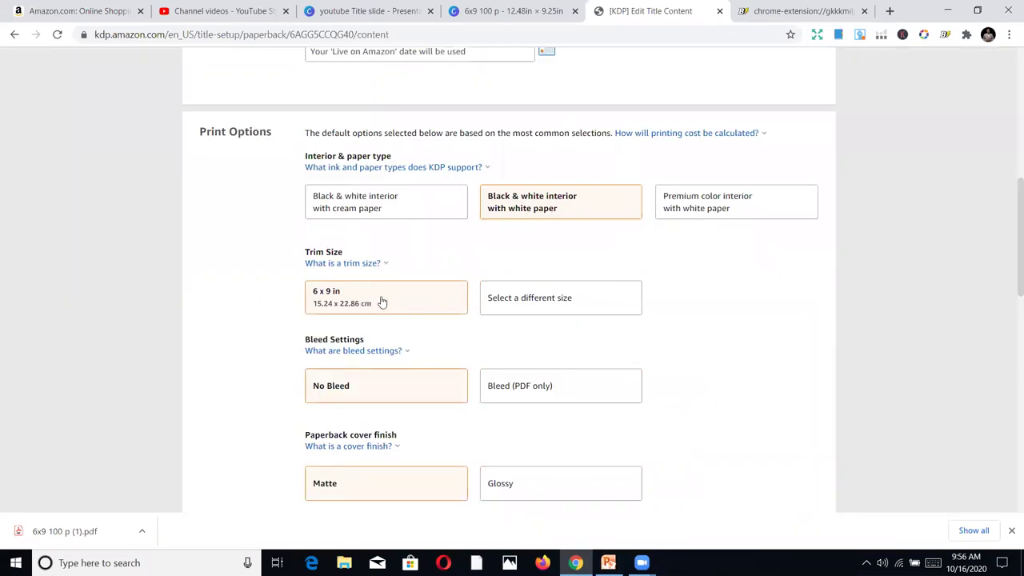
pyautogui.click(518, 306)
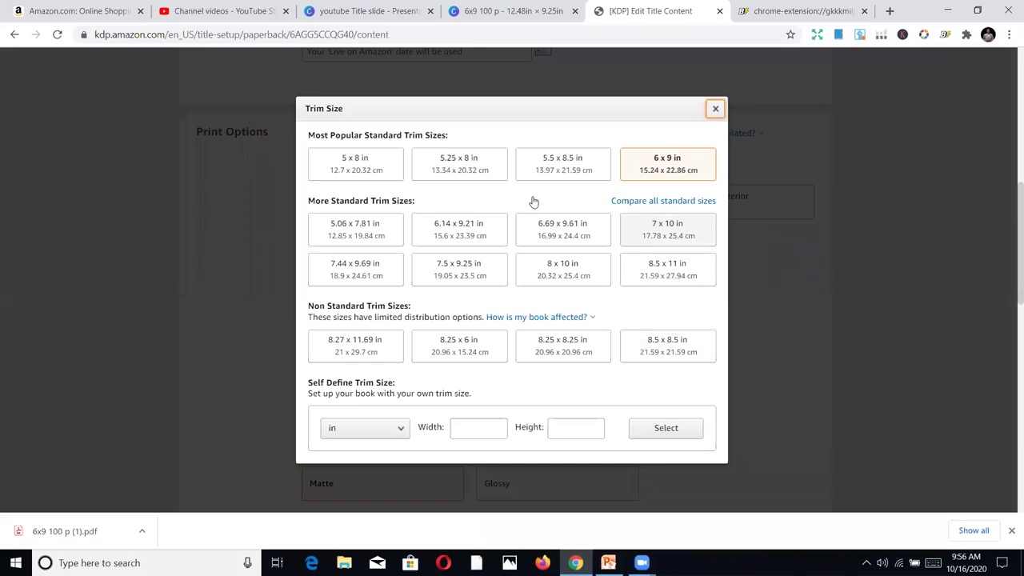
pyautogui.click(715, 109)
pyautogui.scroll(-3, 560, 281)
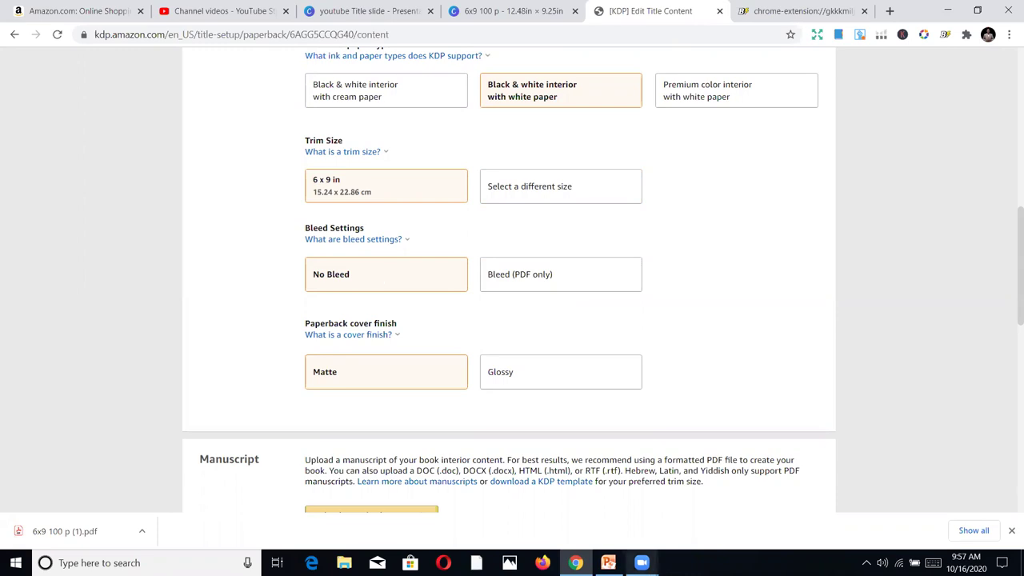
# Switch to PowerPoint and shift slide 2's page picture past the slide's left edge, to its right edge, and back inside the page.
pyautogui.click(608, 562)
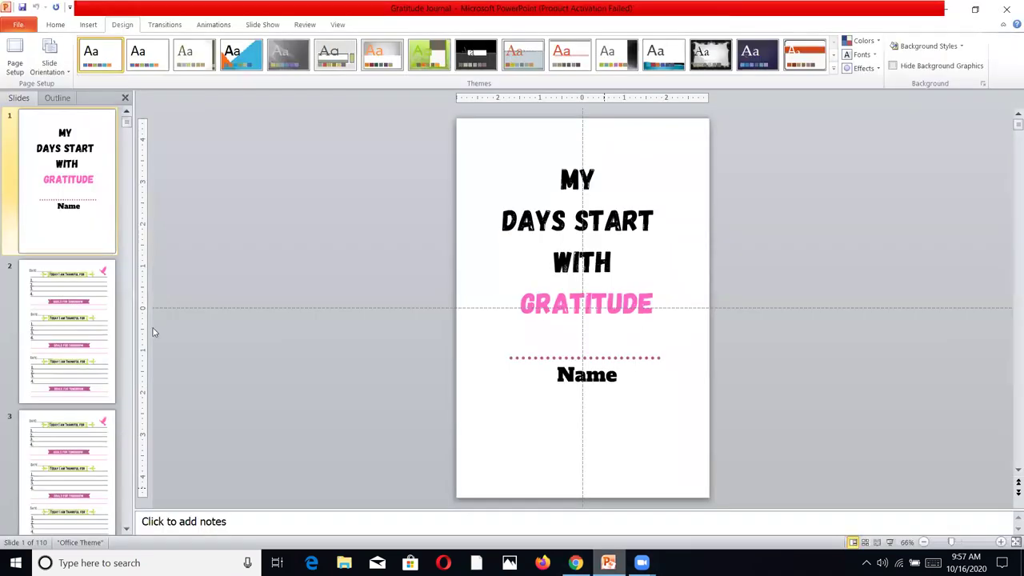
pyautogui.press('pagedown')
pyautogui.click(497, 312)
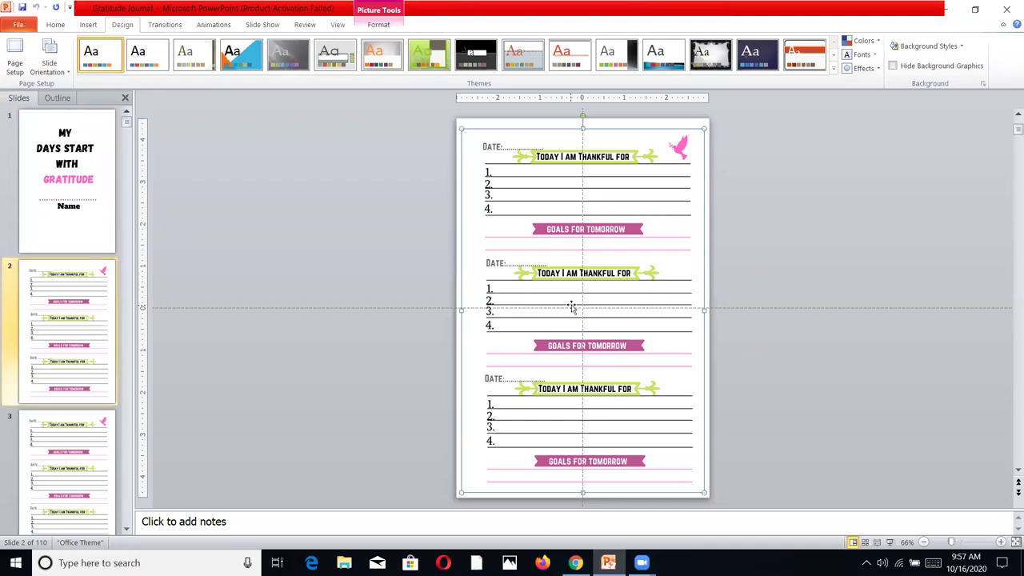
pyautogui.moveTo(569, 305); pyautogui.dragTo(551, 305)
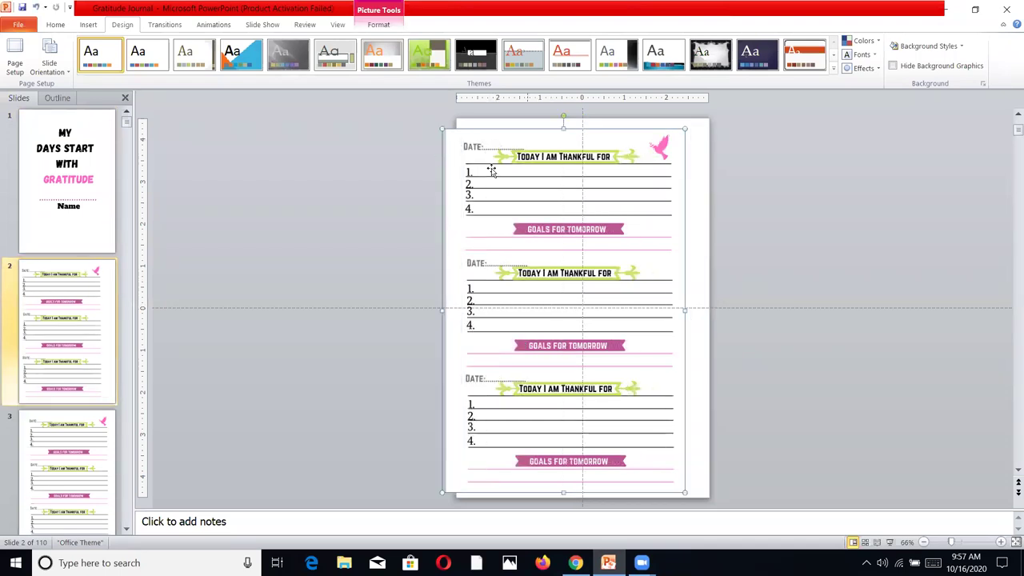
pyautogui.moveTo(556, 256); pyautogui.dragTo(578, 257)
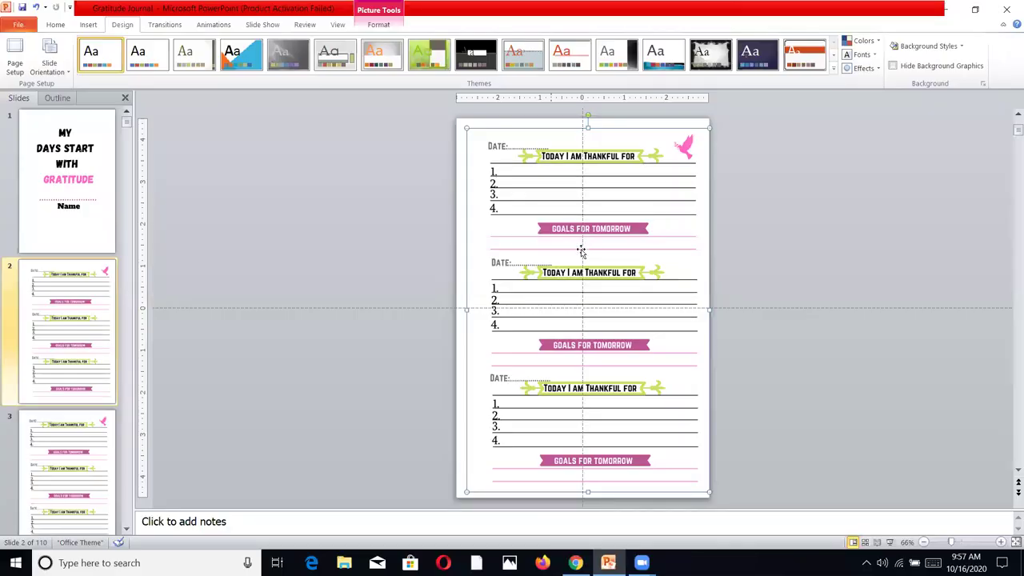
pyautogui.moveTo(575, 248); pyautogui.dragTo(570, 246)
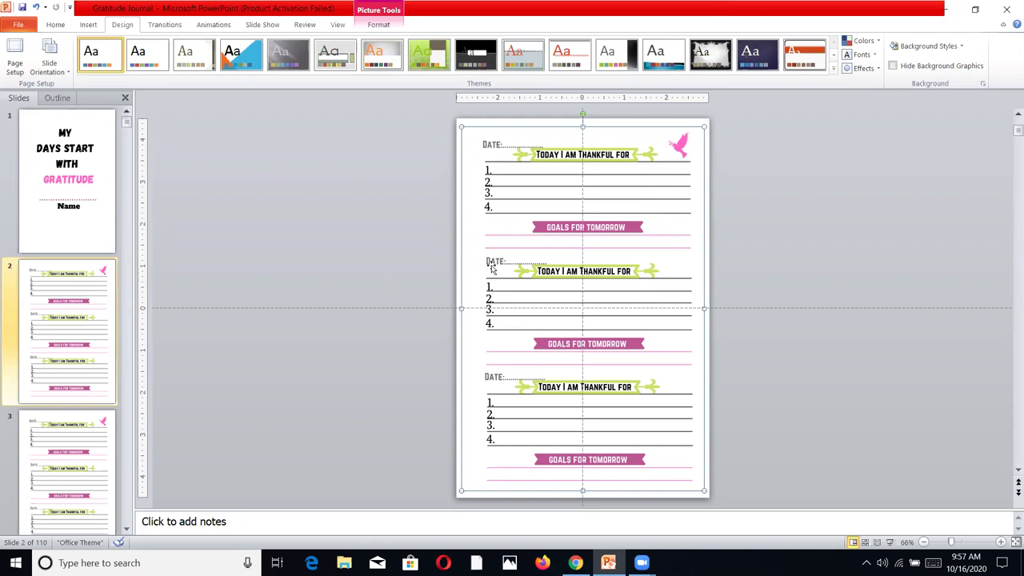
pyautogui.click(358, 273)
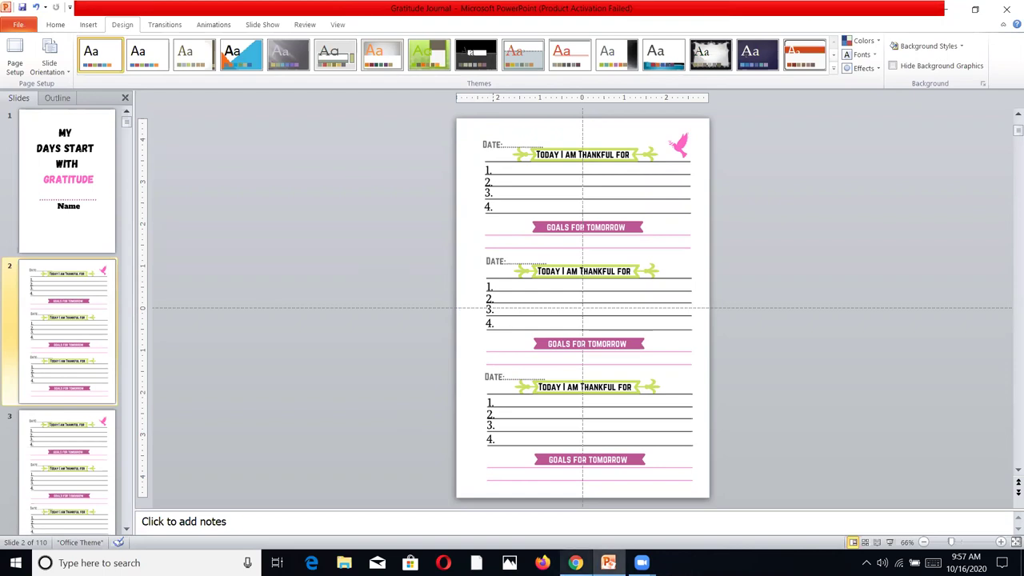
# Switch back to KDP in Chrome and set the paperback cover finish to Glossy.
pyautogui.click(575, 562)
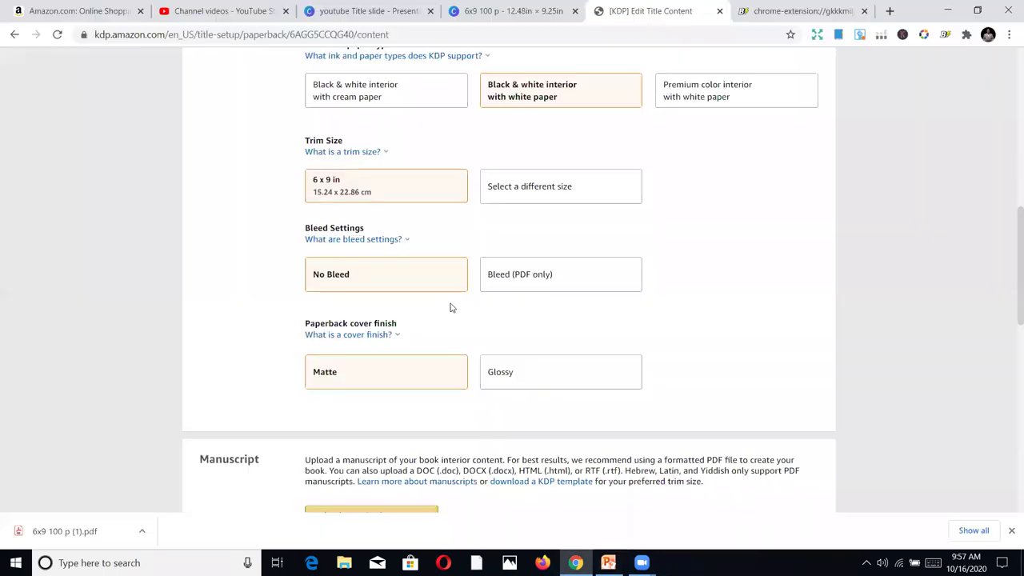
pyautogui.click(398, 334)
pyautogui.click(555, 373)
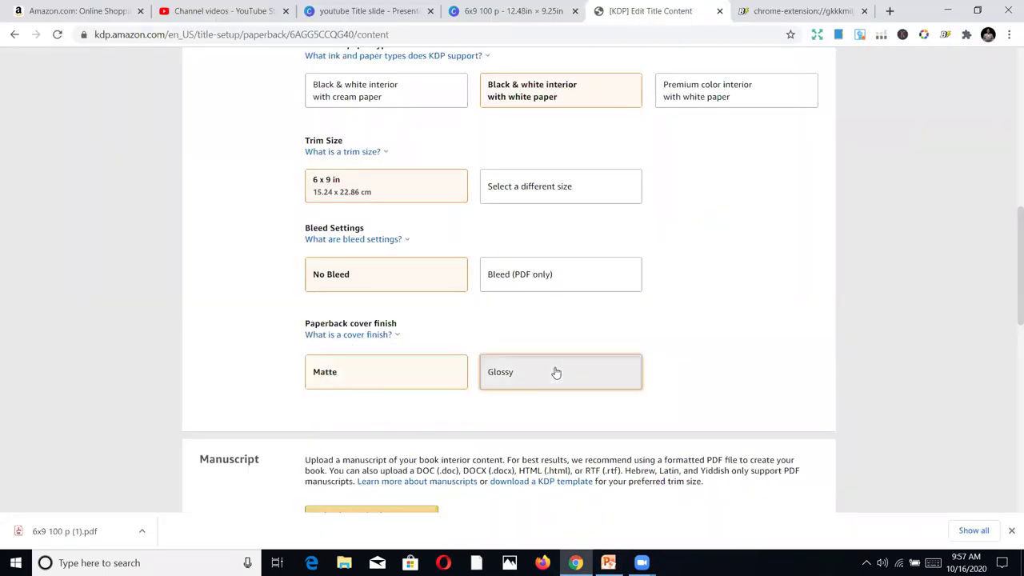
# Upload the Gratitude Journal Practice PDF from the Desktop folder as the paperback manuscript.
pyautogui.scroll(-2, 748, 389)
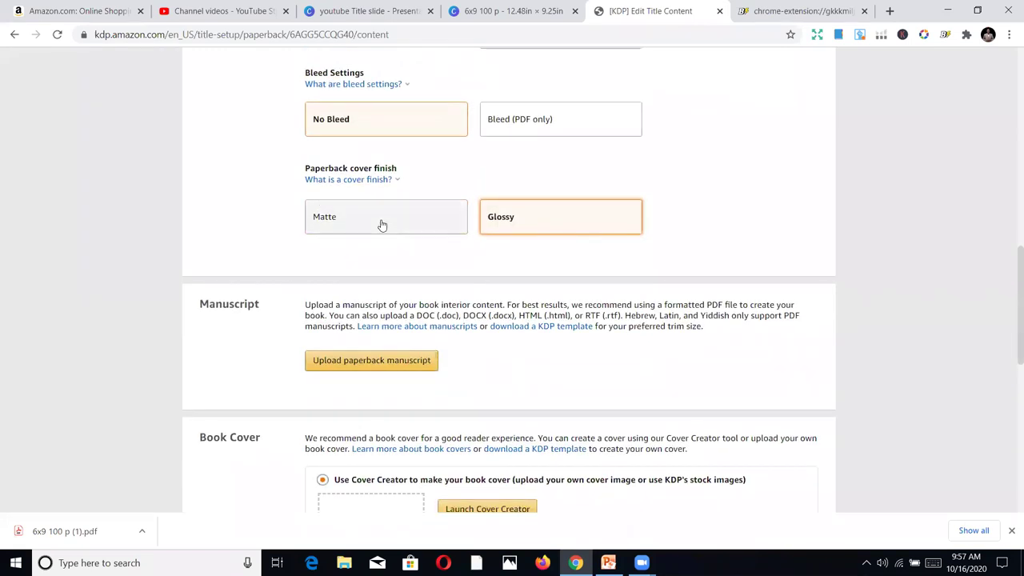
pyautogui.click(336, 364)
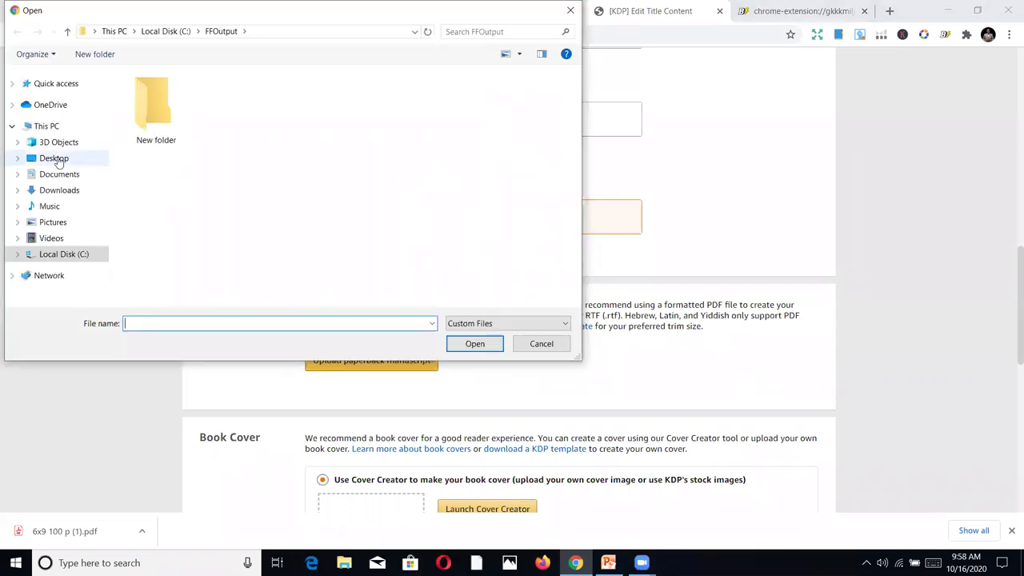
pyautogui.click(80, 158)
pyautogui.doubleClick(211, 94)
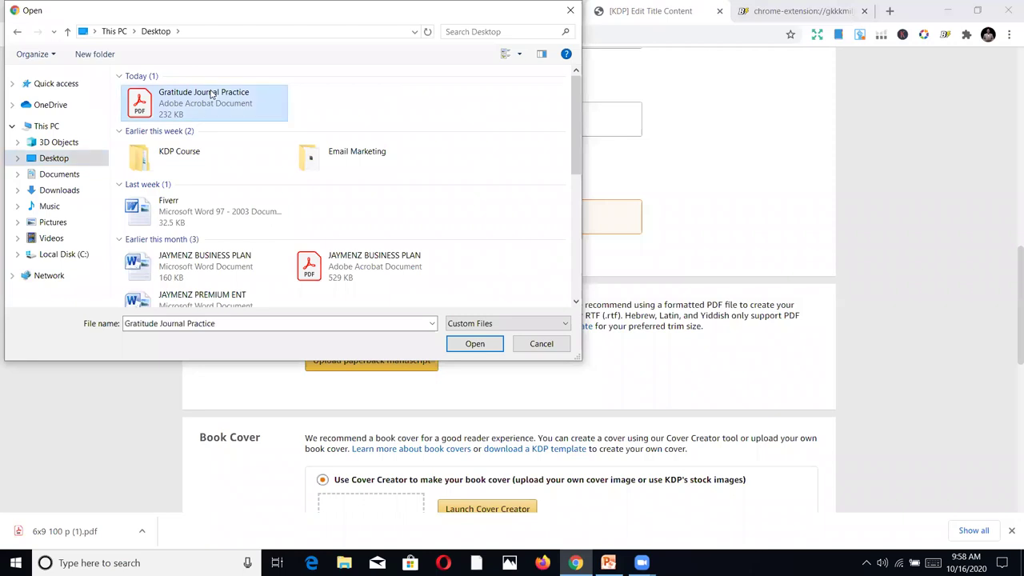
pyautogui.scroll(-1, 811, 355)
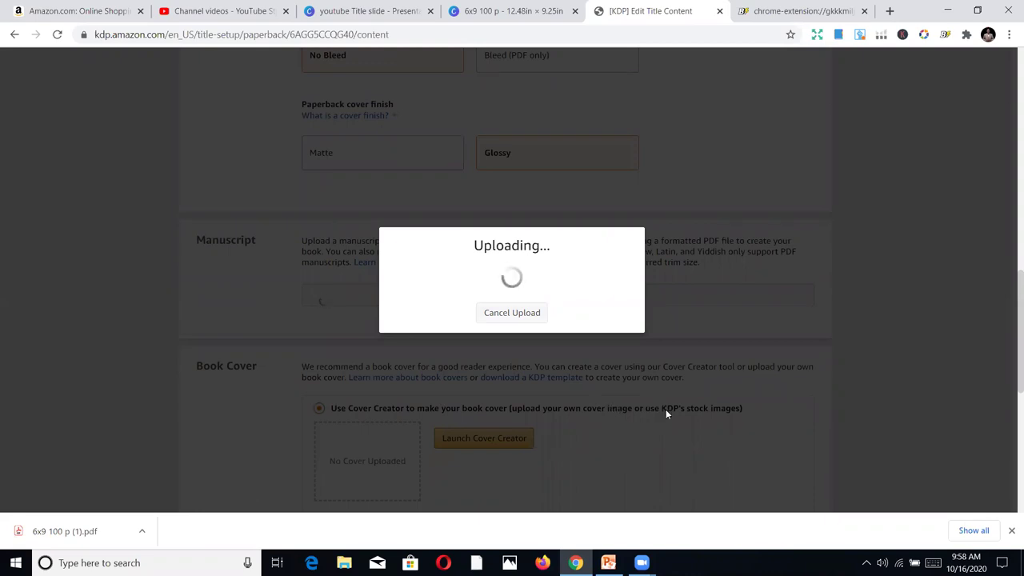
pyautogui.scroll(-1, 670, 414)
pyautogui.scroll(-1, 640, 416)
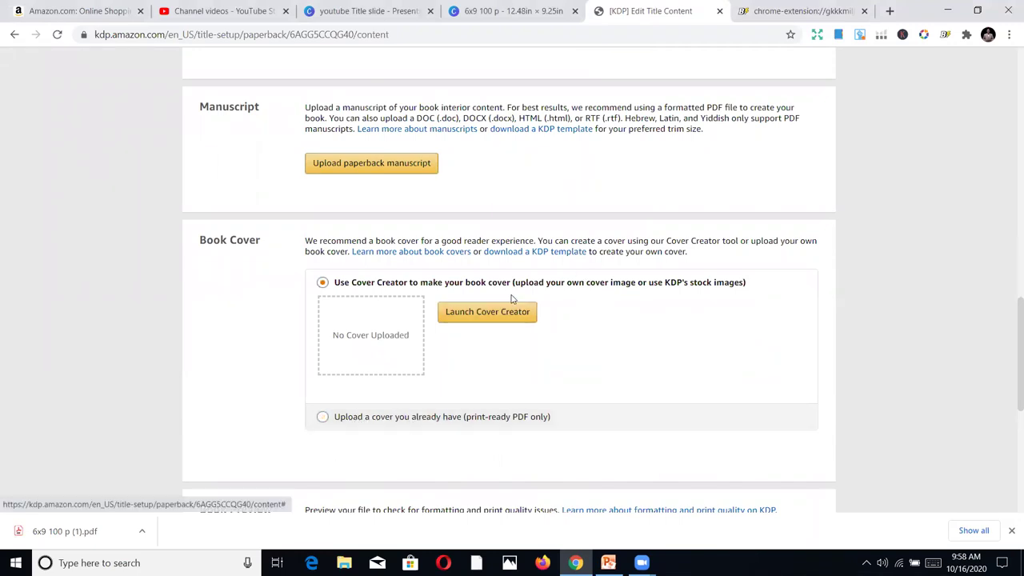
pyautogui.scroll(-1, 610, 405)
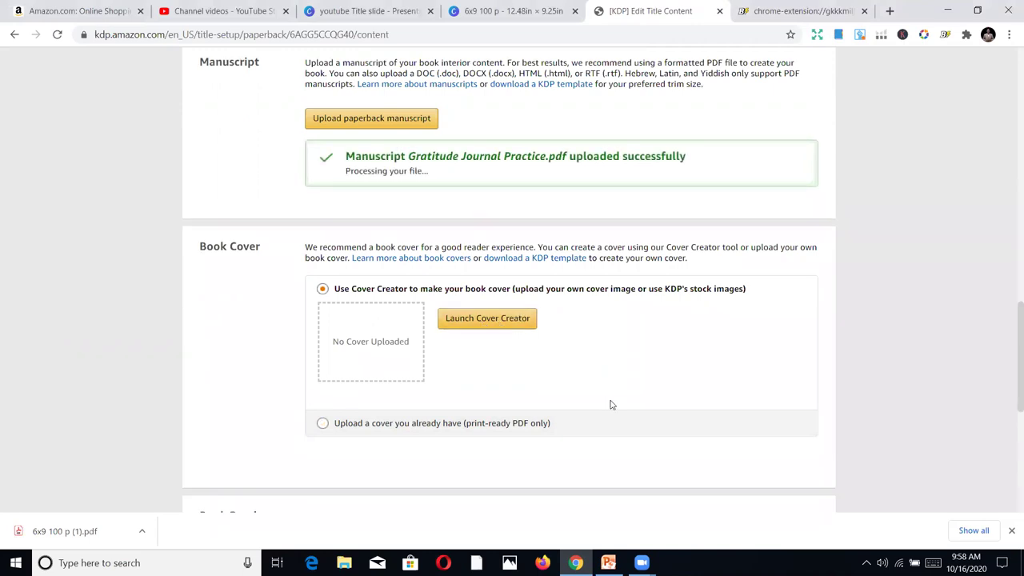
# Choose to supply an existing print-ready cover and upload the 6x9 100 p (1) PDF from the Downloads folder.
pyautogui.click(404, 408)
pyautogui.scroll(2, 403, 405)
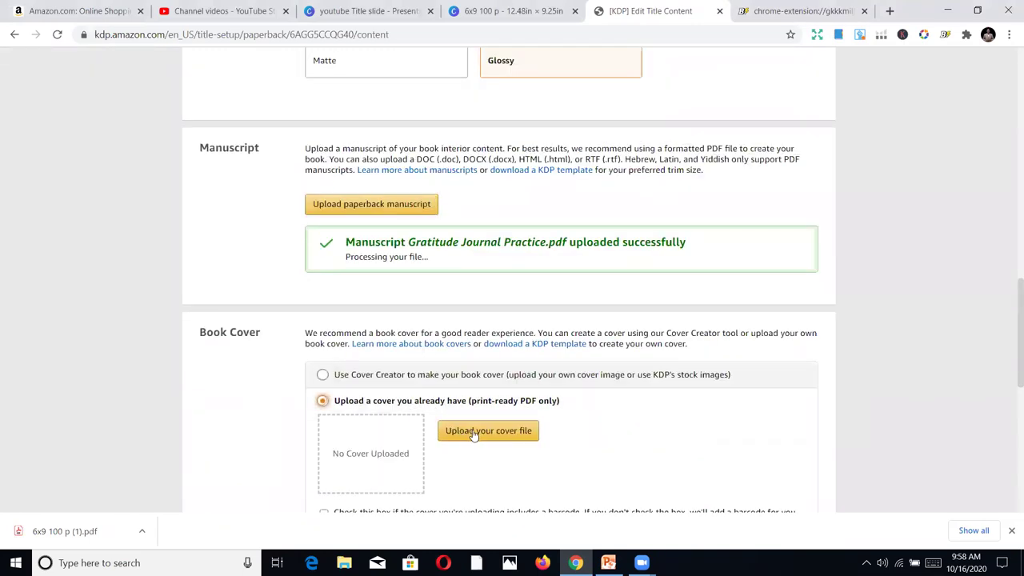
pyautogui.click(477, 431)
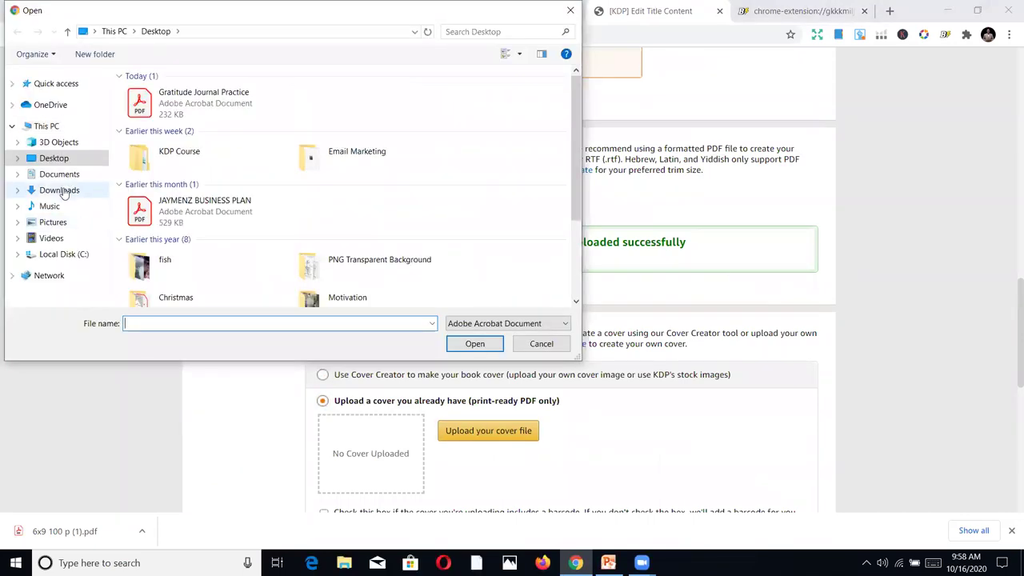
pyautogui.click(68, 189)
pyautogui.doubleClick(148, 142)
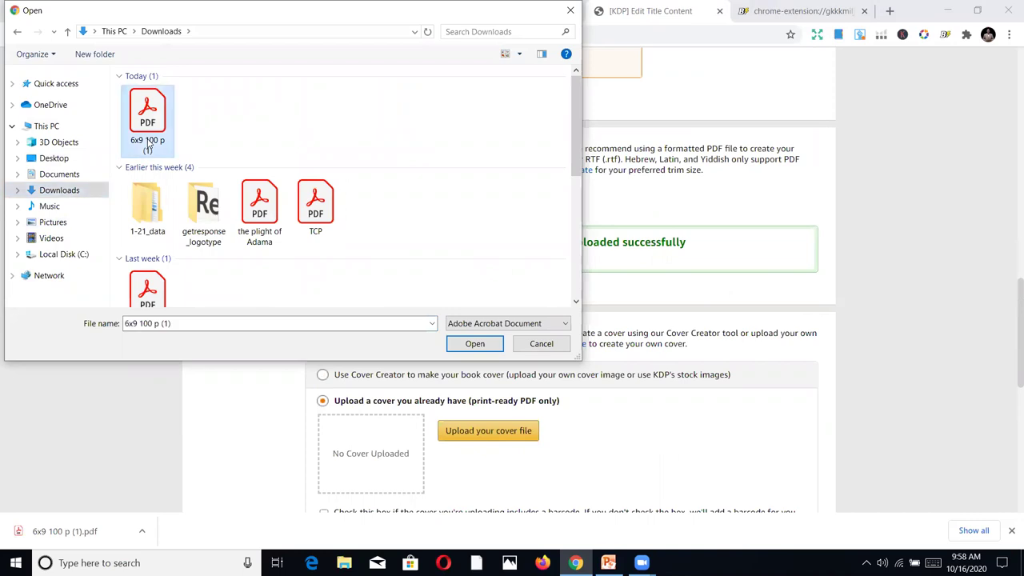
pyautogui.scroll(-2, 807, 389)
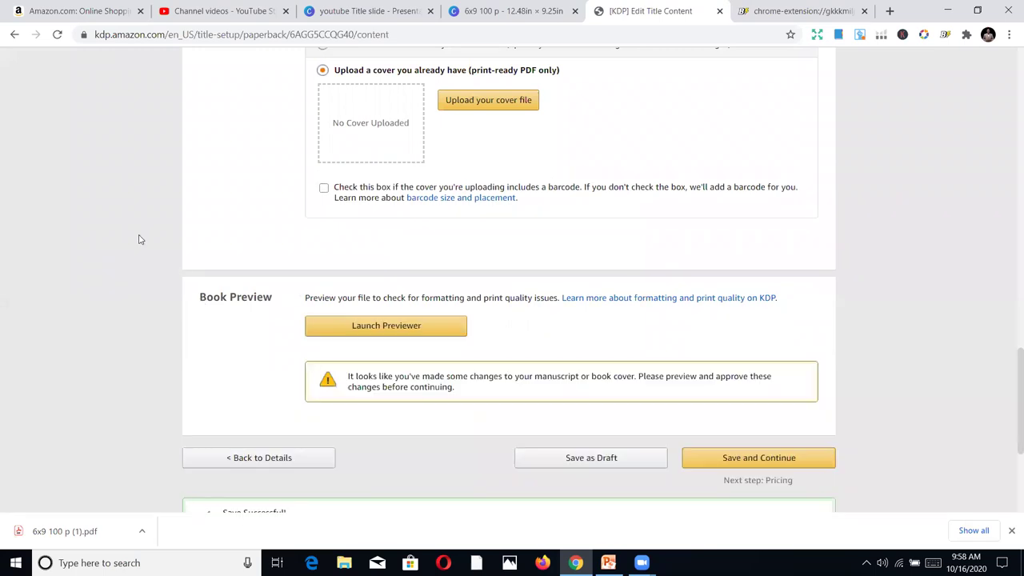
pyautogui.scroll(3, 295, 325)
pyautogui.scroll(-2, 295, 213)
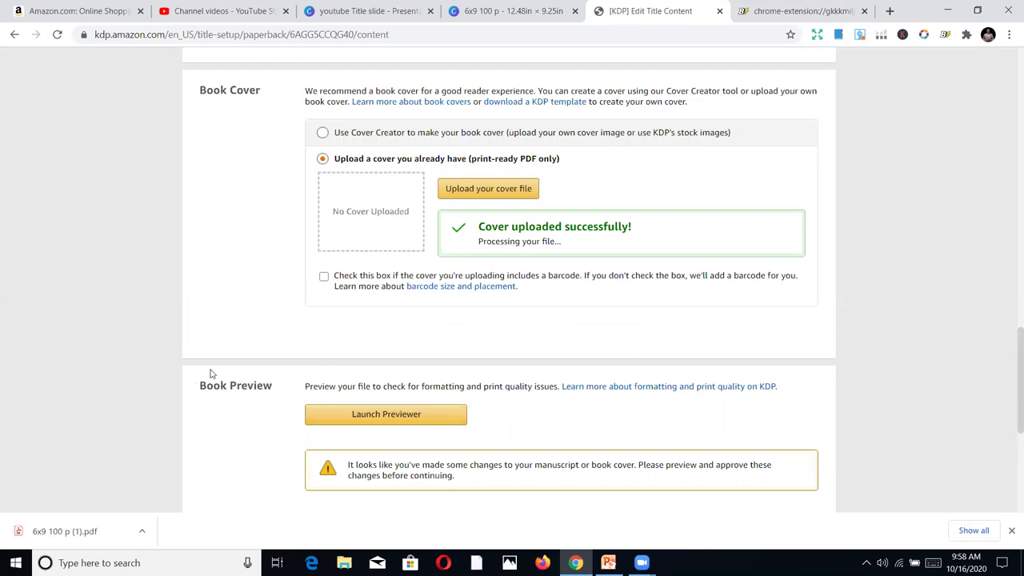
# Launch the print previewer, check the book from the cover through pages 6-7 along with the quality notes, and approve it.
pyautogui.click(379, 415)
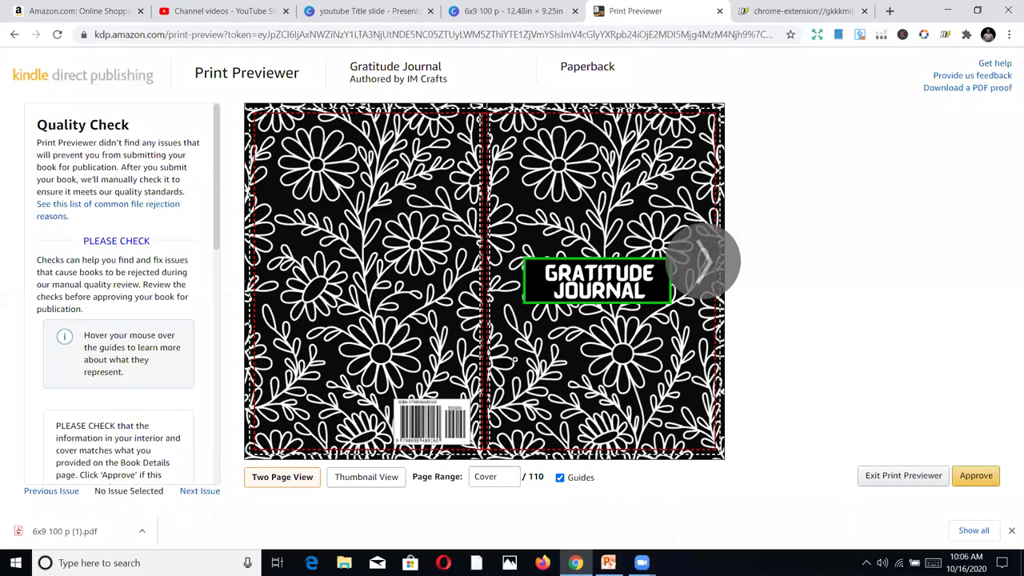
pyautogui.click(704, 264)
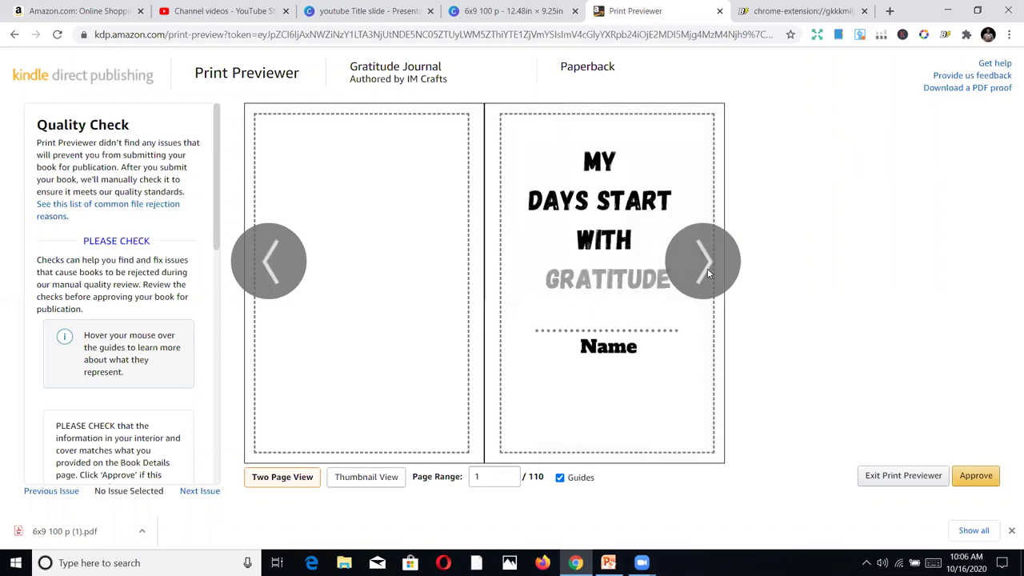
pyautogui.click(707, 270)
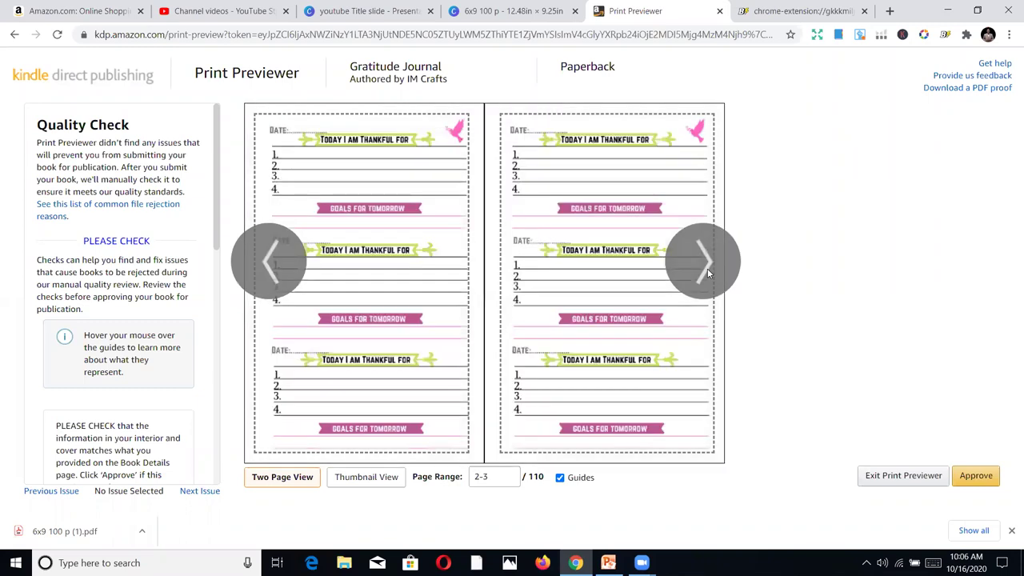
pyautogui.click(704, 264)
pyautogui.click(704, 264)
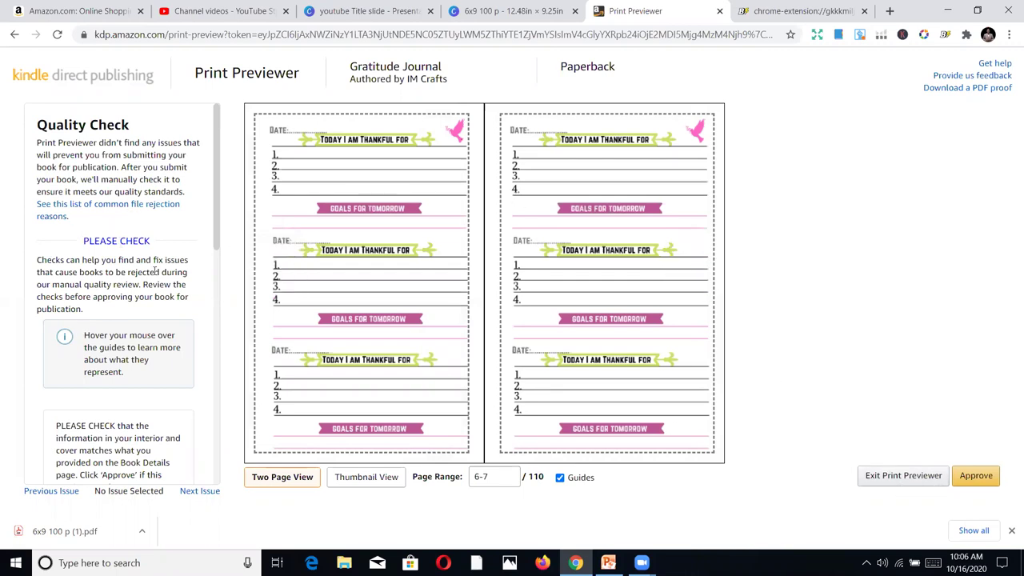
pyautogui.scroll(-3, 124, 364)
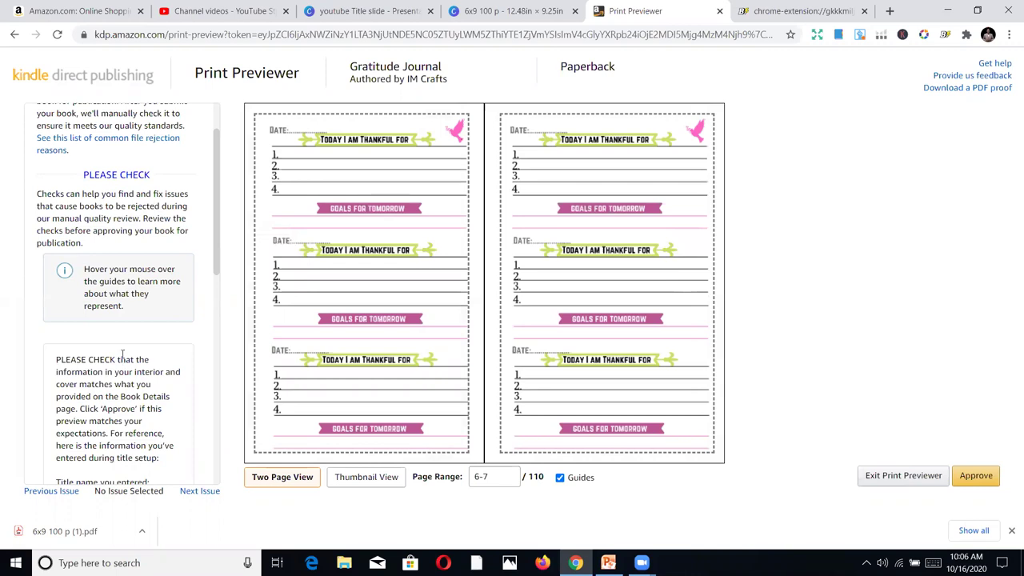
pyautogui.scroll(3, 118, 344)
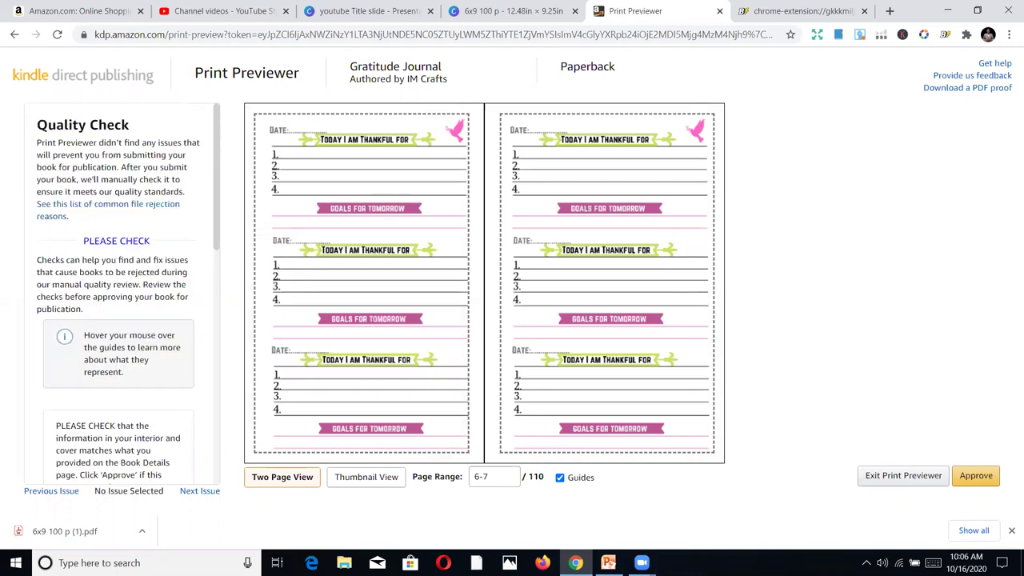
pyautogui.click(969, 476)
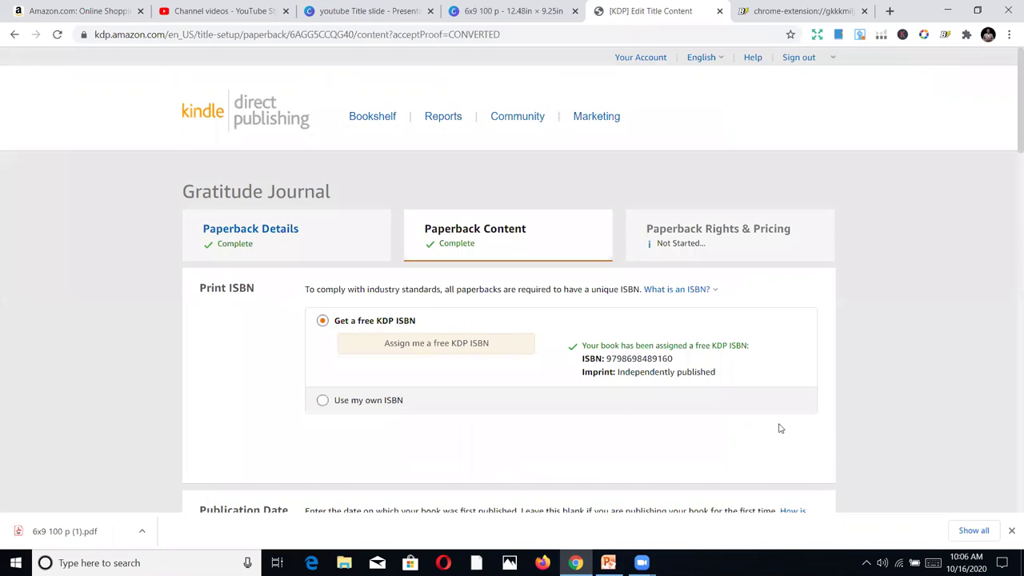
# Review the paperback content settings and printing cost summary, and save them to continue to the pricing stage.
pyautogui.scroll(-10, 779, 428)
pyautogui.scroll(-9, 840, 373)
pyautogui.scroll(-1, 853, 376)
pyautogui.scroll(2, 765, 307)
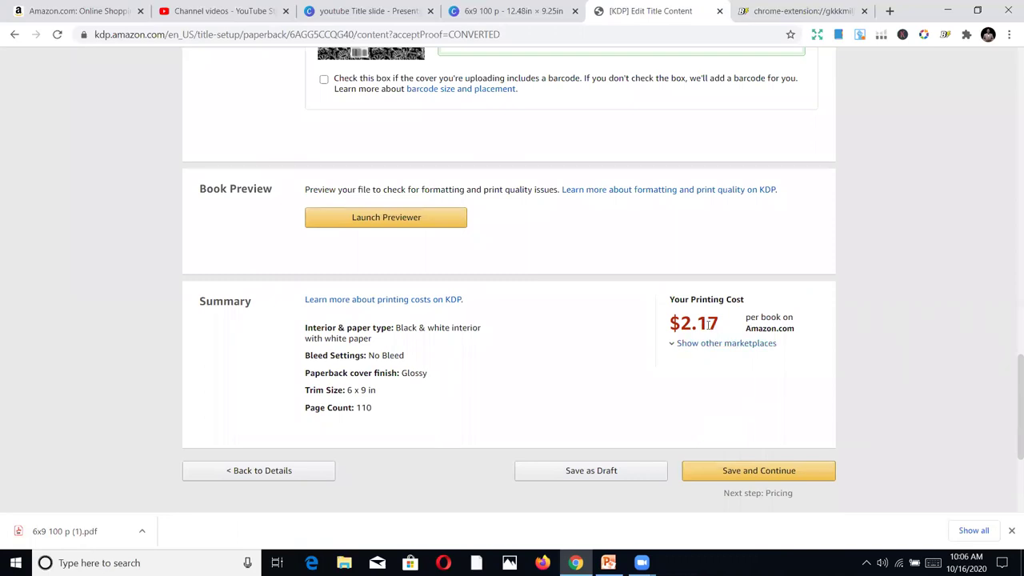
pyautogui.scroll(12, 772, 338)
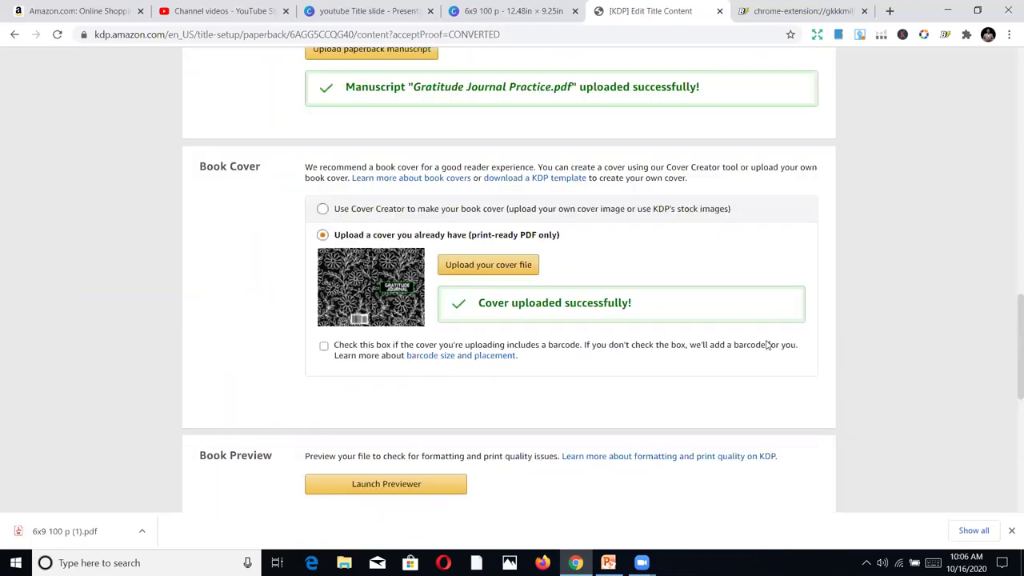
pyautogui.scroll(4, 776, 342)
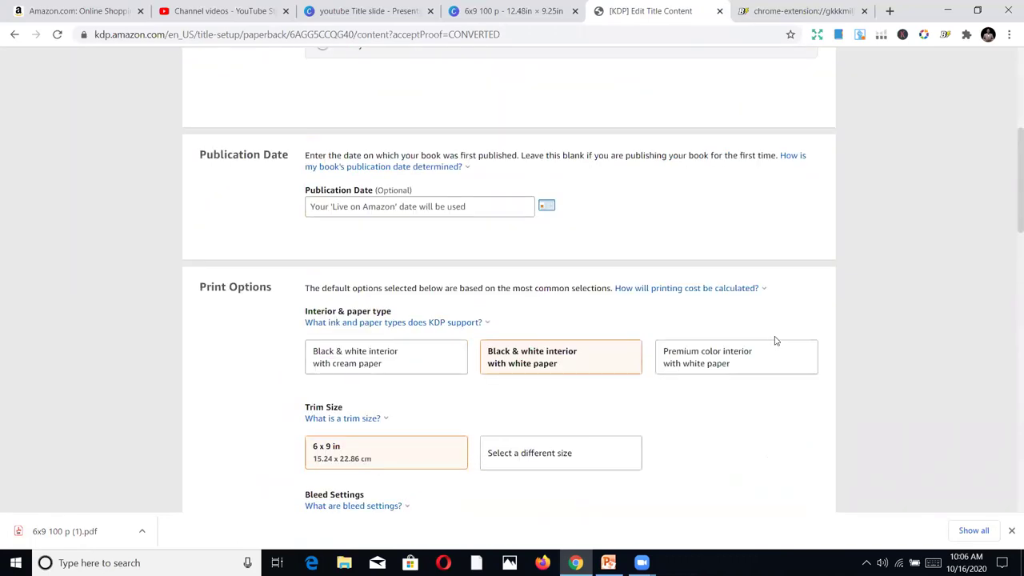
pyautogui.scroll(-5, 795, 349)
pyautogui.scroll(-12, 823, 335)
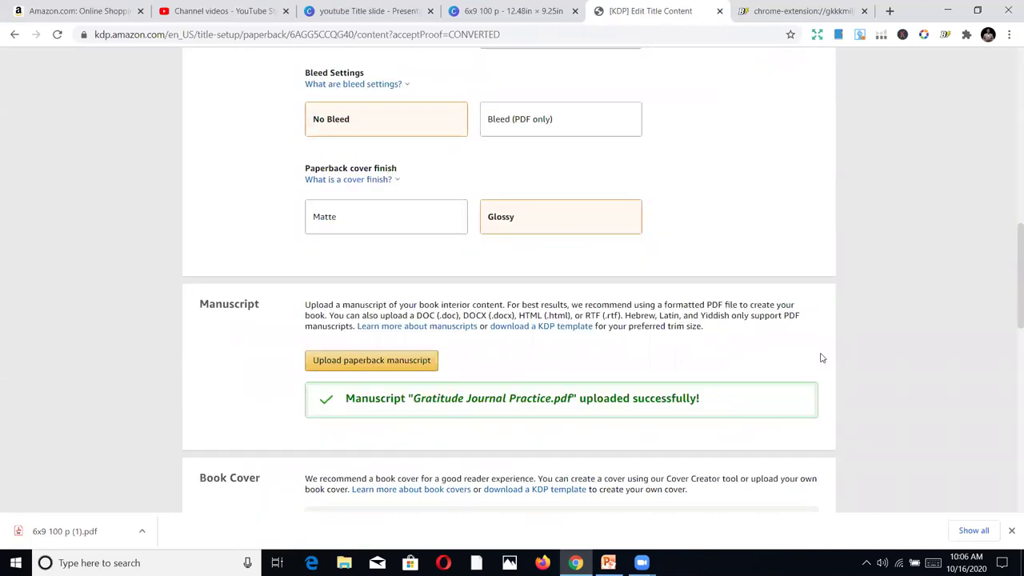
pyautogui.scroll(-3, 806, 369)
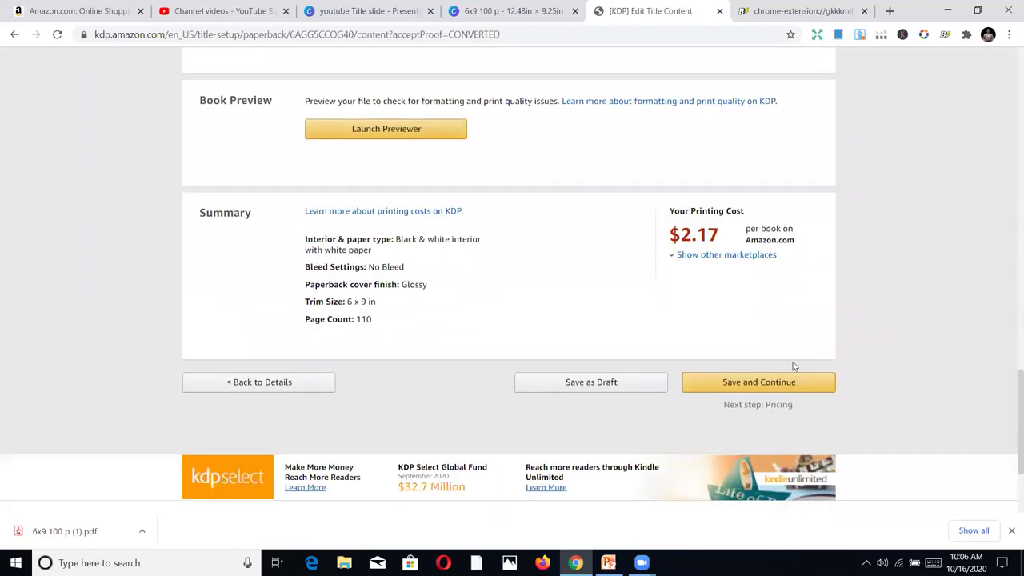
pyautogui.click(780, 295)
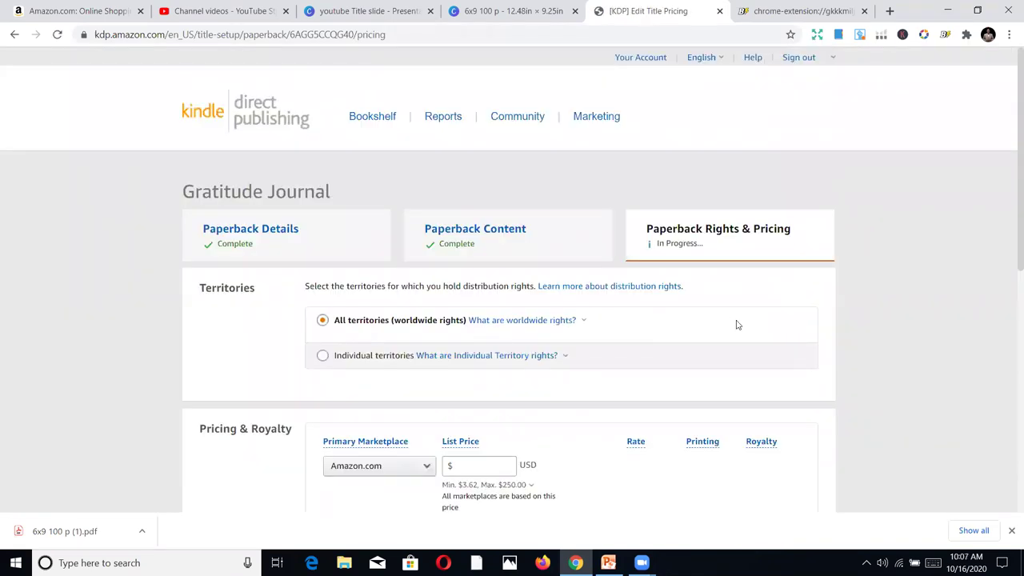
# Set the Amazon.com list price to 6.99 USD under Pricing & Royalty.
pyautogui.scroll(-2, 720, 336)
pyautogui.click(466, 286)
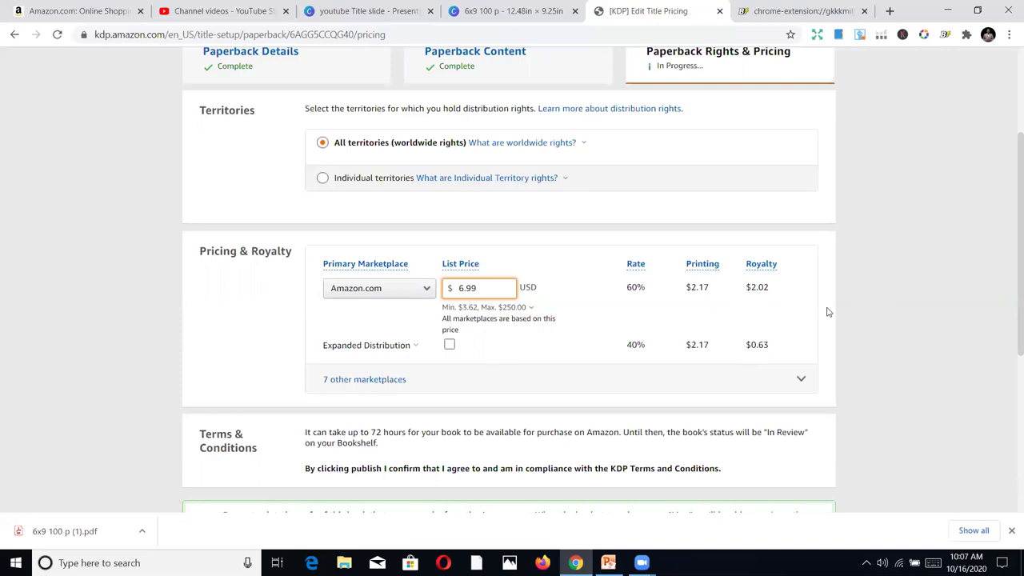
pyautogui.scroll(-1, 830, 312)
pyautogui.scroll(-1, 832, 316)
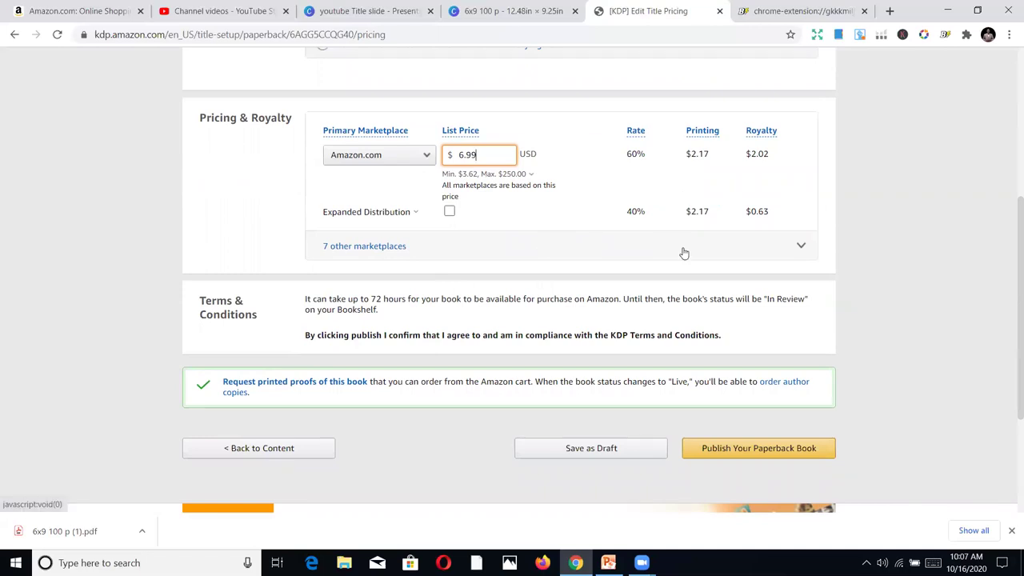
pyautogui.scroll(-2, 686, 376)
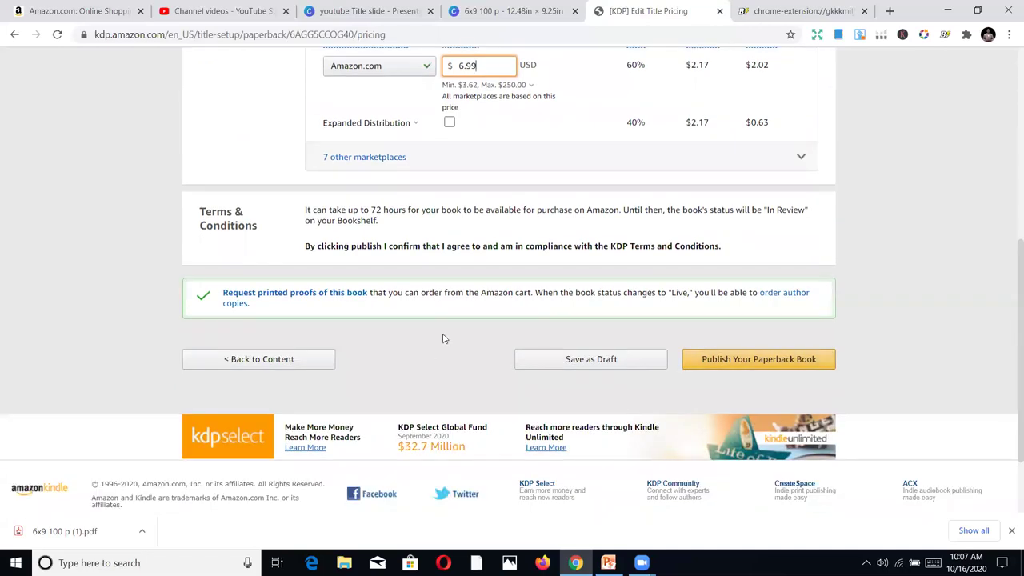
# Enable Expanded Distribution for the paperback.
pyautogui.scroll(2, 440, 328)
pyautogui.scroll(2, 436, 319)
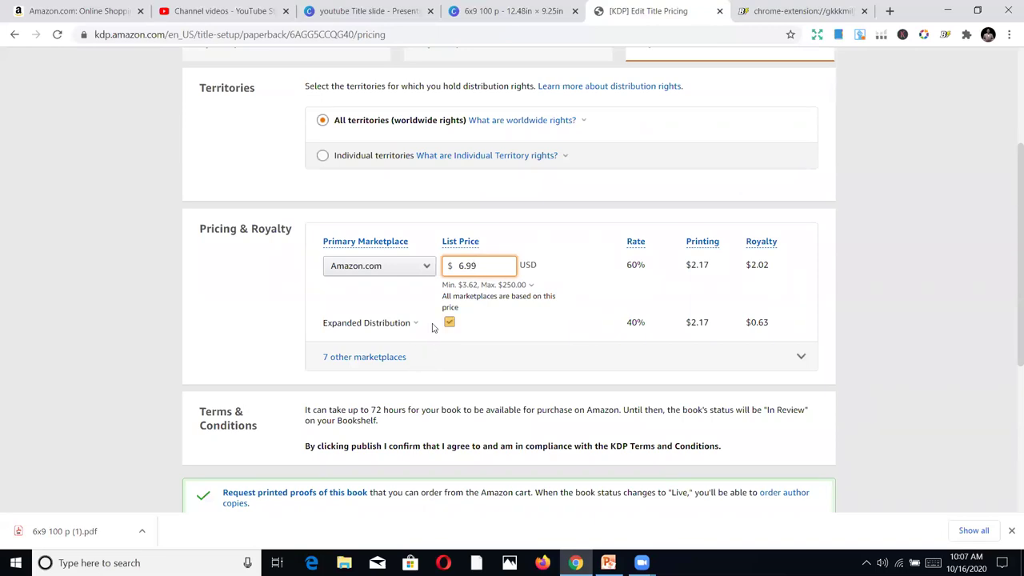
pyautogui.click(385, 324)
pyautogui.click(315, 295)
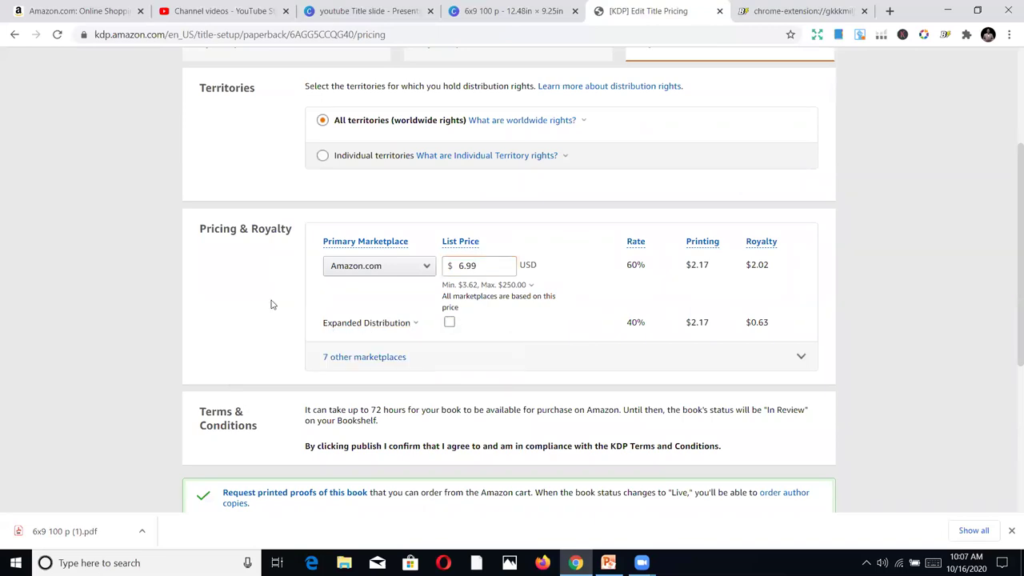
pyautogui.click(448, 324)
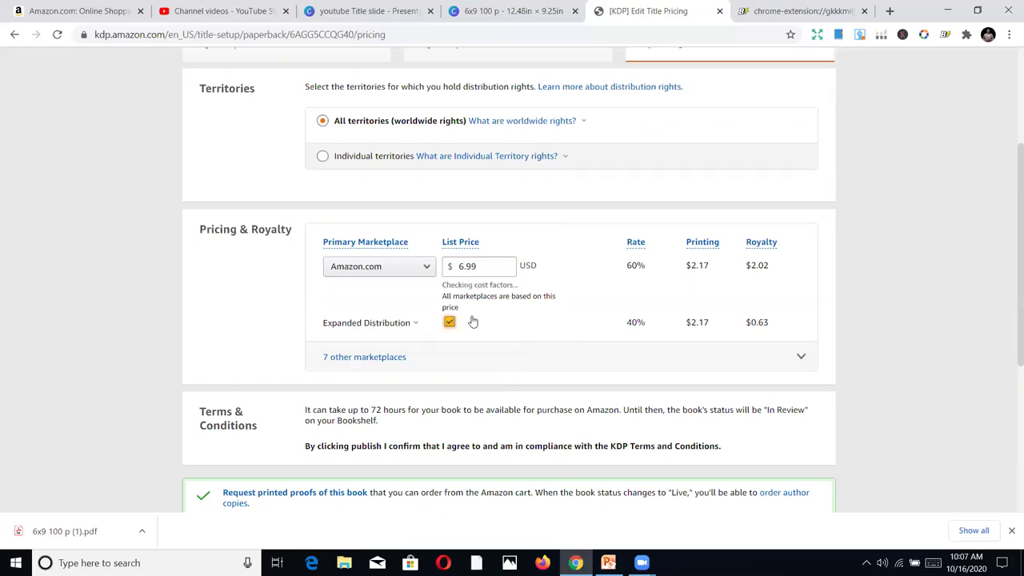
pyautogui.click(378, 328)
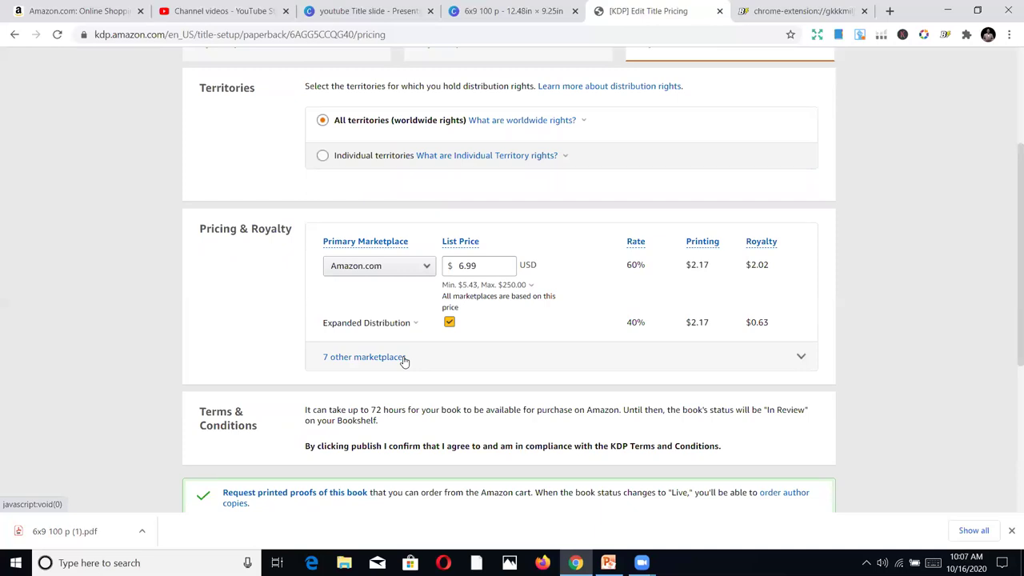
# Expand the 7 other marketplaces and examine their list prices and royalties down to the publishing options.
pyautogui.click(436, 358)
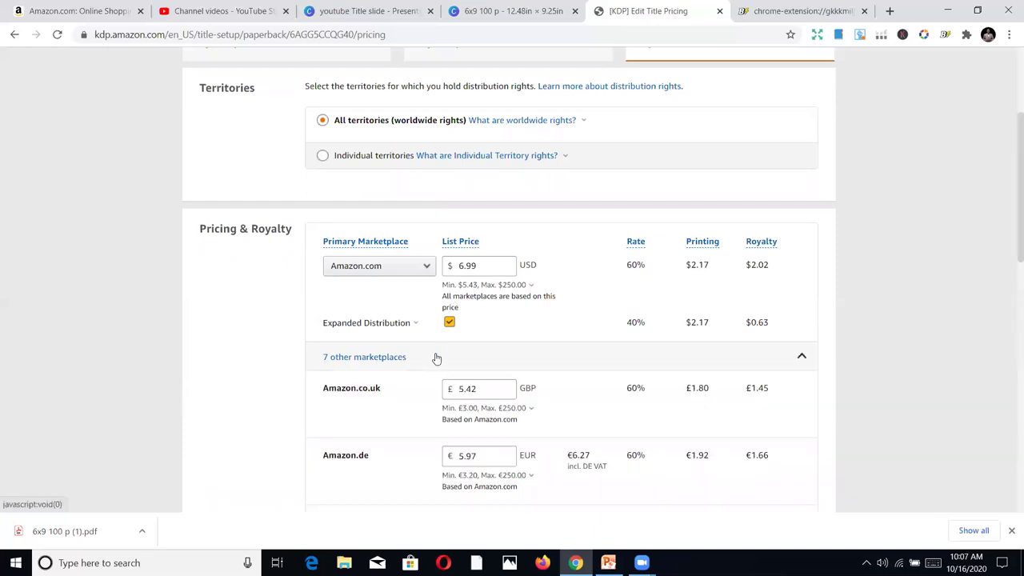
pyautogui.scroll(-3, 500, 371)
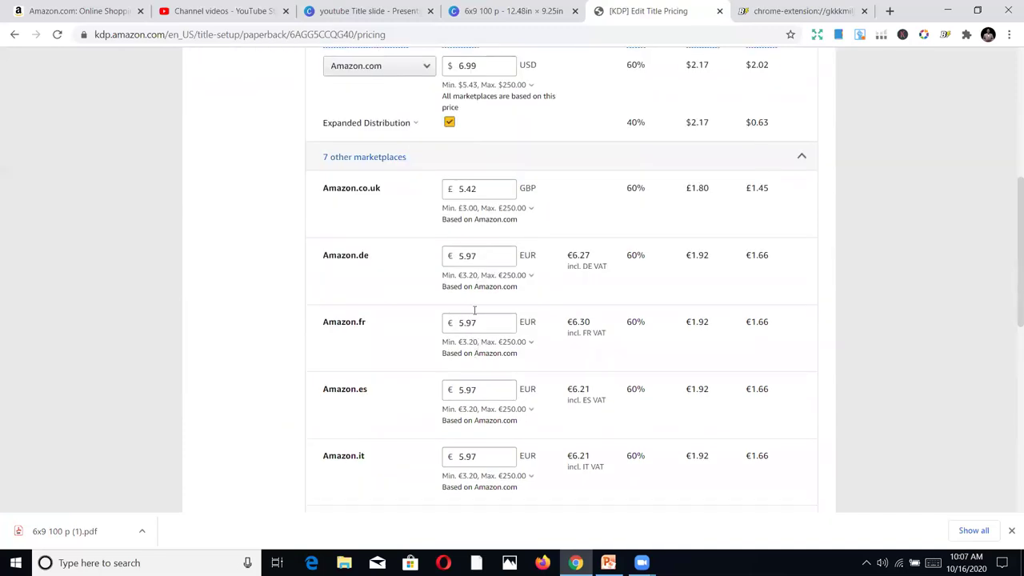
pyautogui.scroll(1, 452, 265)
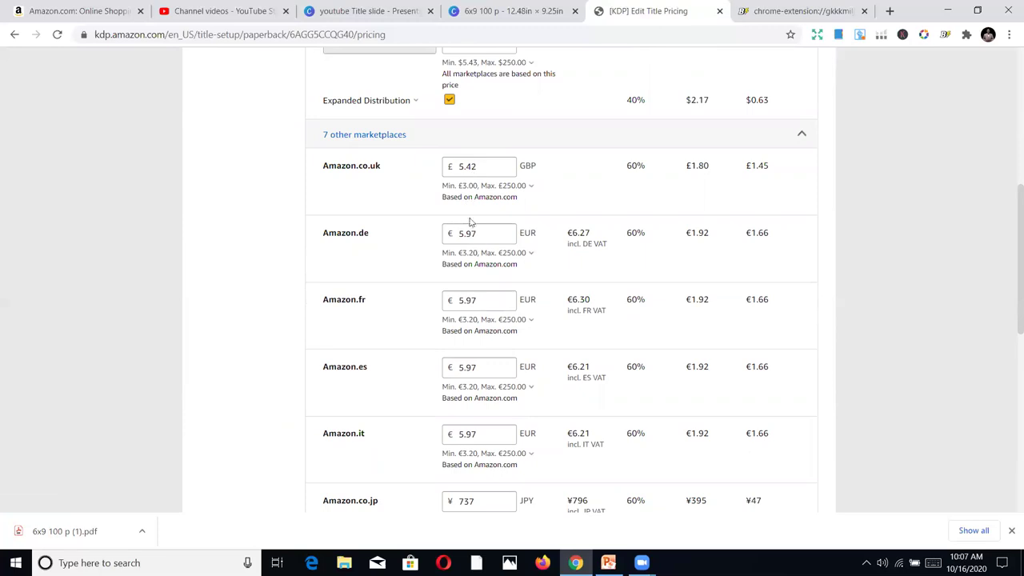
pyautogui.scroll(1, 480, 208)
pyautogui.scroll(-3, 516, 247)
pyautogui.scroll(-5, 516, 247)
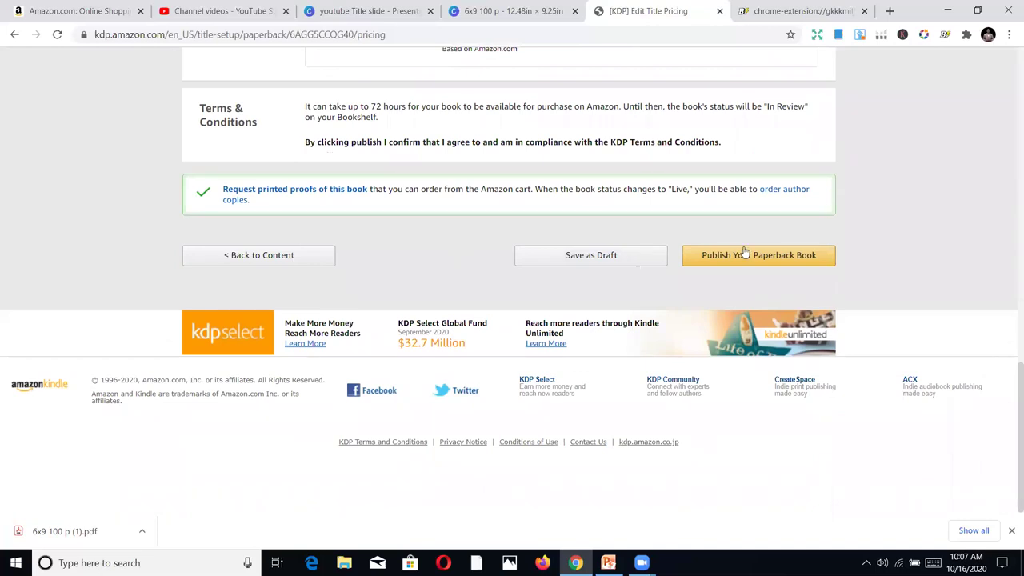
# Recheck the territory rights and marketplace prices, publish the Gratitude Journal paperback, and dismiss the submission confirmation.
pyautogui.scroll(2, 478, 176)
pyautogui.scroll(7, 474, 177)
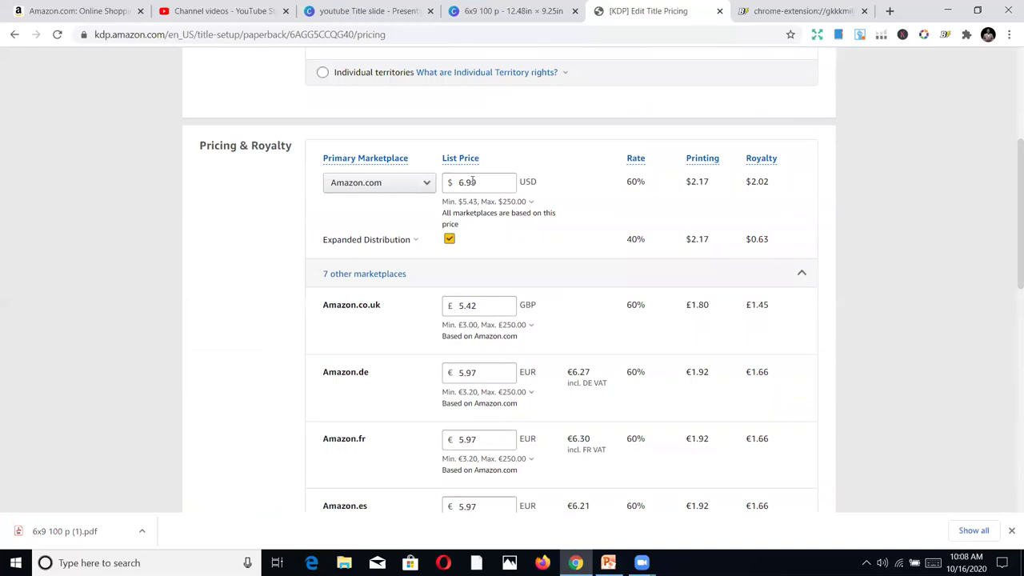
pyautogui.scroll(2, 472, 181)
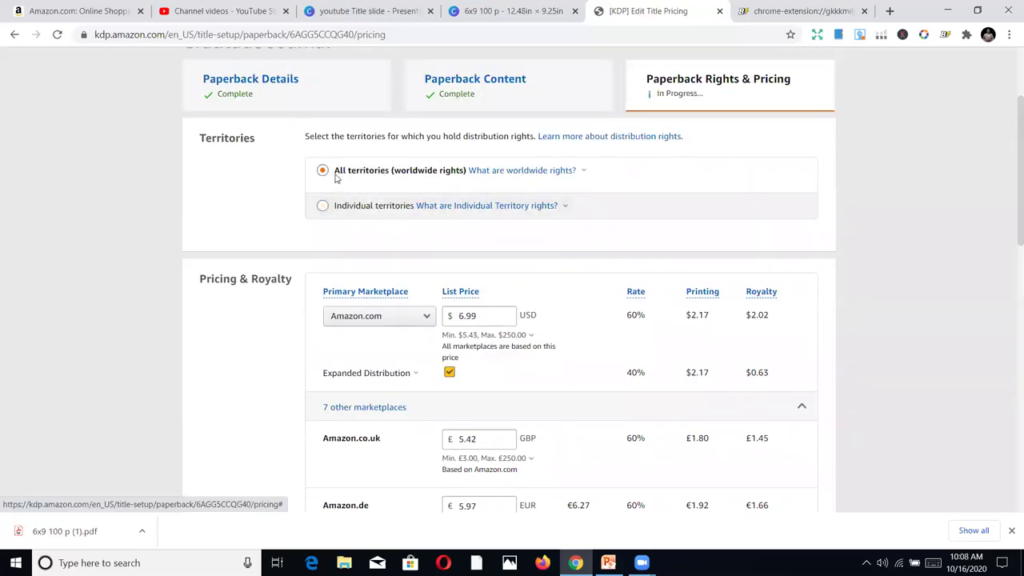
pyautogui.click(478, 171)
pyautogui.scroll(-9, 921, 283)
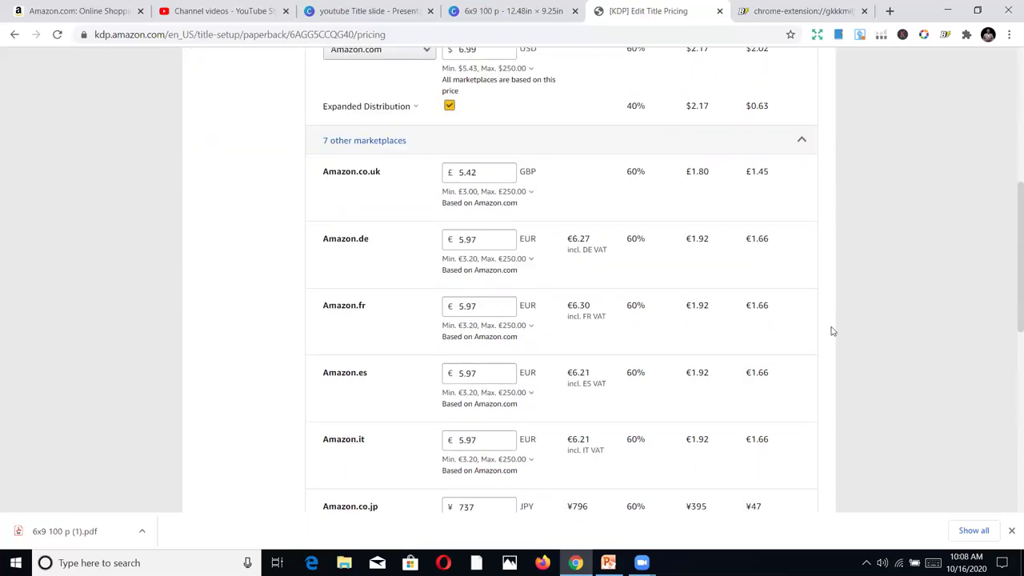
pyautogui.scroll(-2, 808, 339)
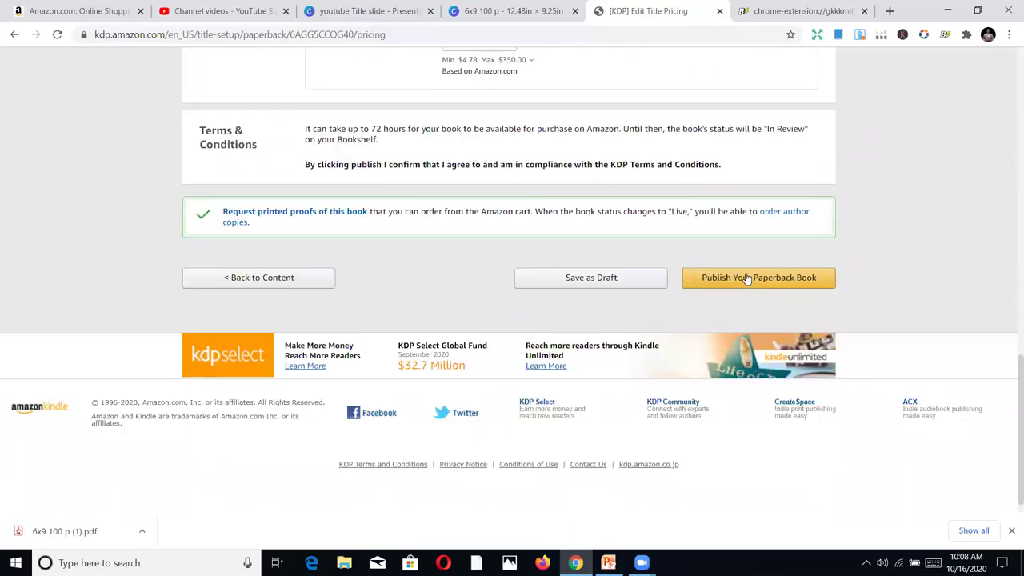
pyautogui.click(745, 279)
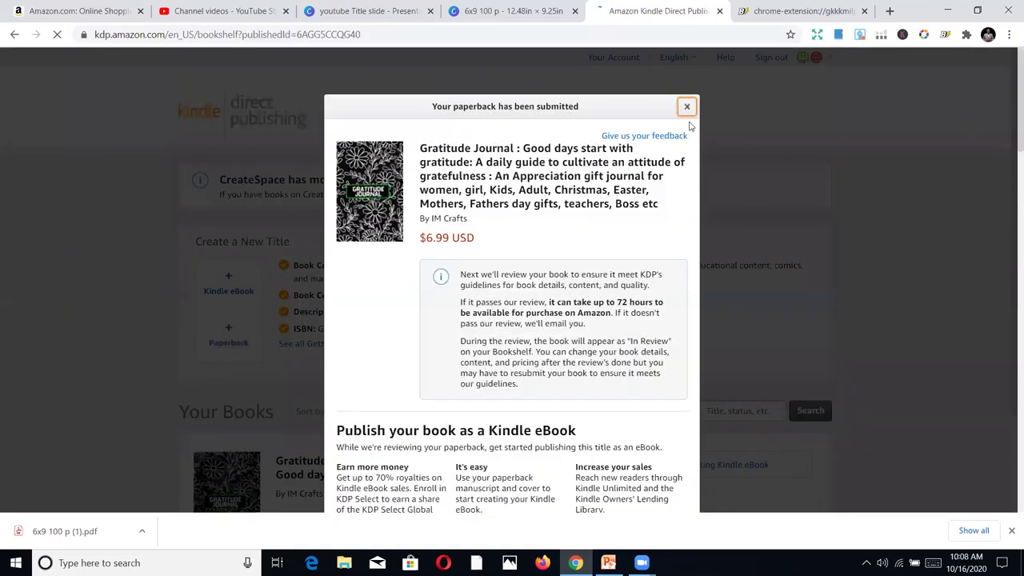
pyautogui.click(687, 107)
# Look through the books on the Bookshelf and view the Live status details of the Password log book paperback.
pyautogui.scroll(-1, 315, 338)
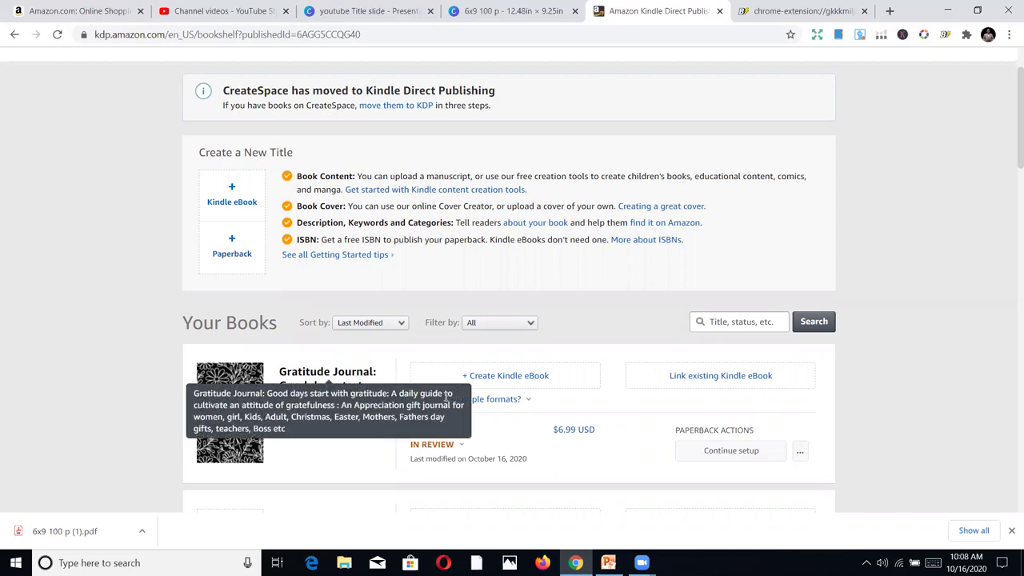
pyautogui.click(456, 398)
pyautogui.scroll(-2, 423, 402)
pyautogui.scroll(2, 382, 382)
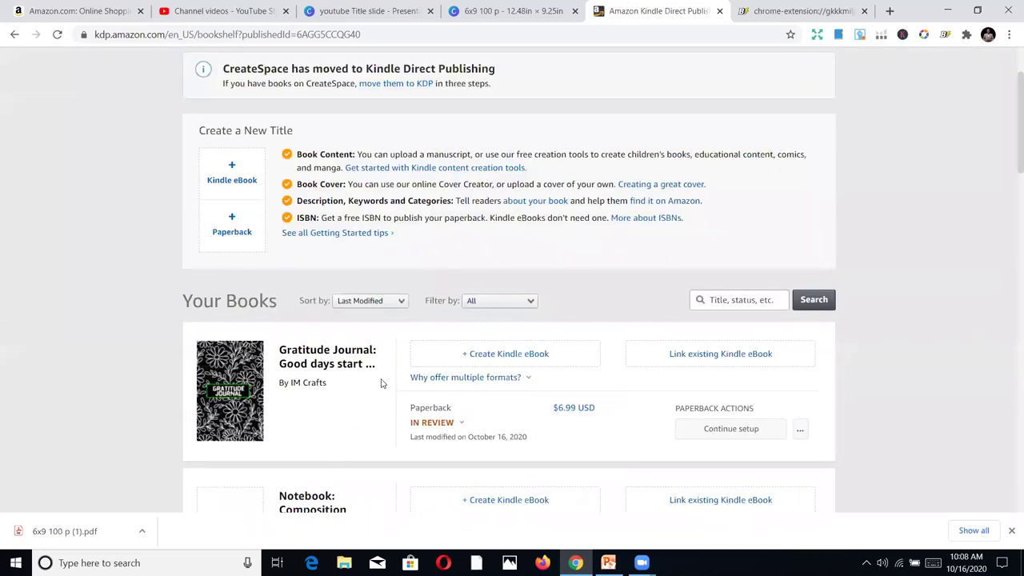
pyautogui.scroll(-4, 417, 413)
pyautogui.scroll(-2, 417, 413)
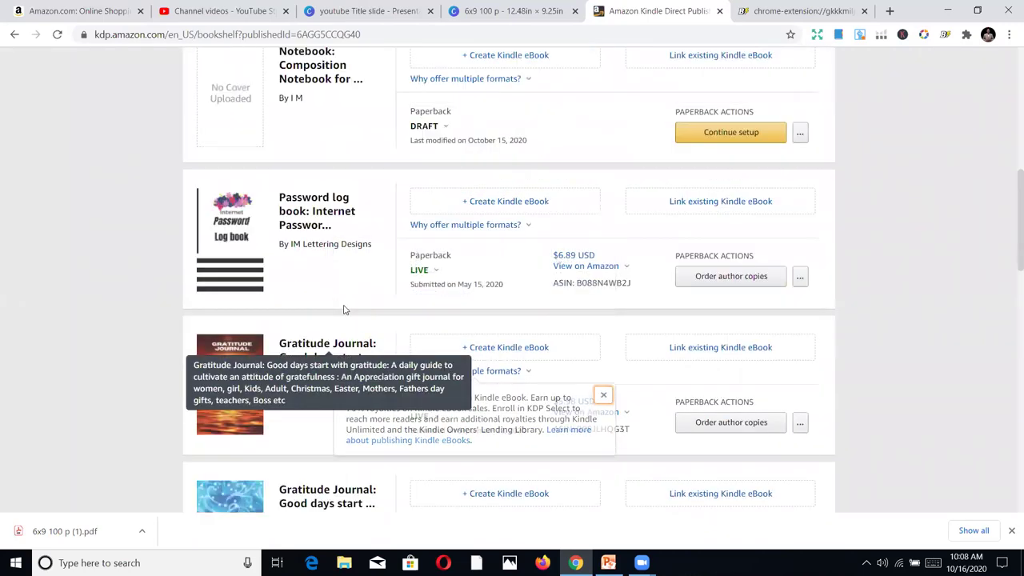
pyautogui.click(437, 271)
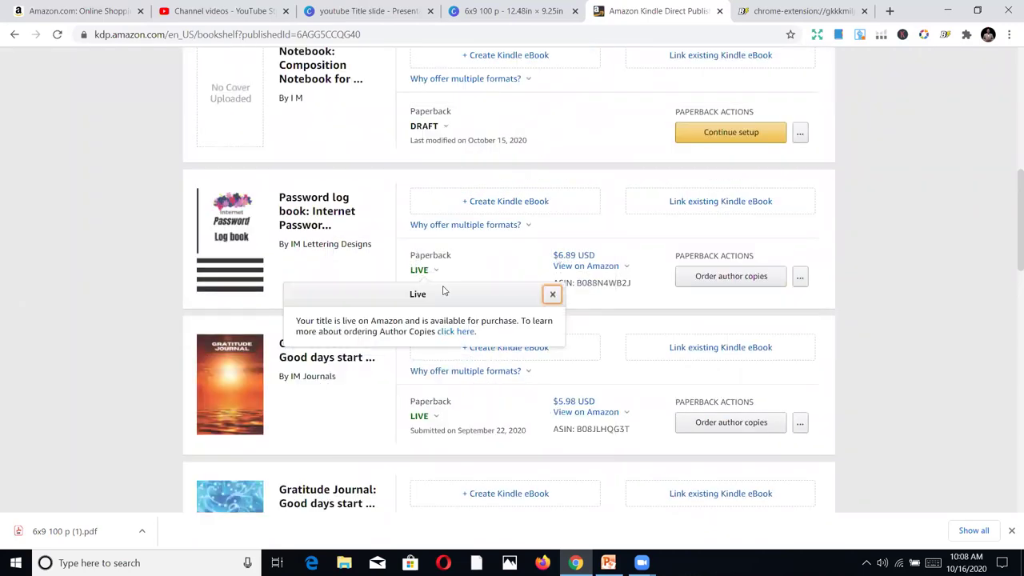
# View the In Review status details of the newly submitted Gratitude Journal paperback and close them.
pyautogui.scroll(5, 436, 270)
pyautogui.scroll(-1, 293, 405)
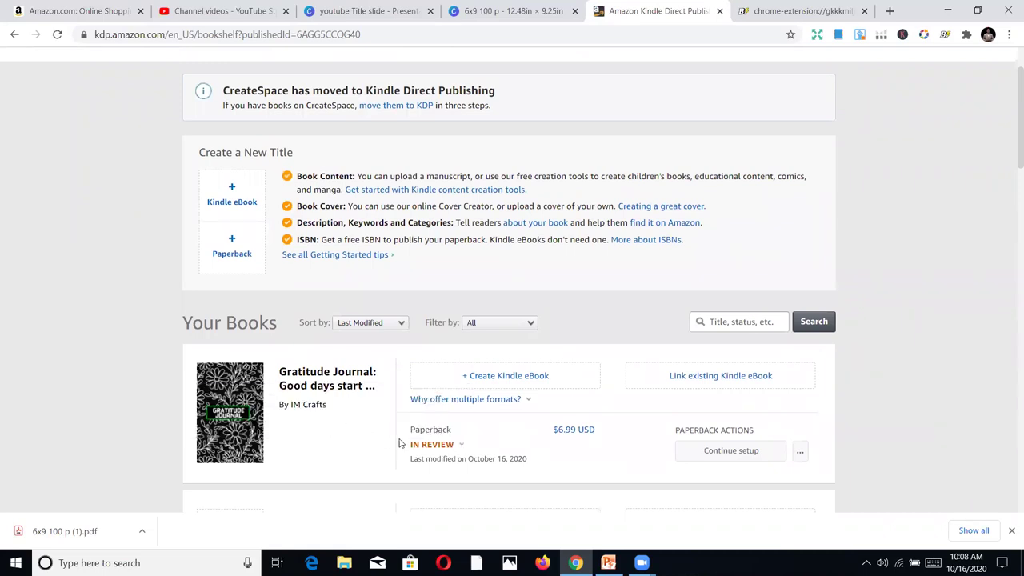
pyautogui.click(425, 444)
pyautogui.scroll(-1, 451, 454)
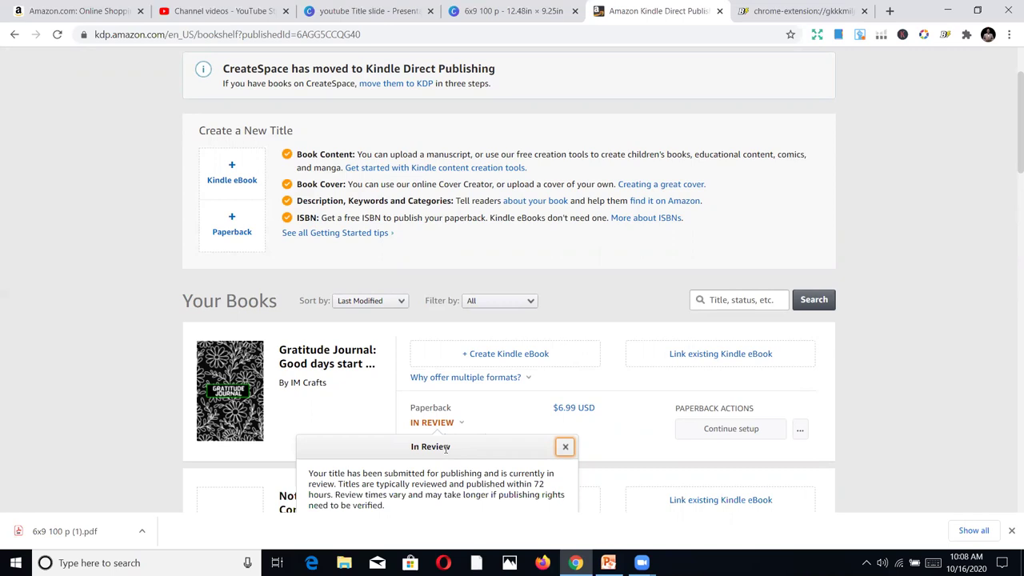
pyautogui.click(855, 396)
pyautogui.scroll(-2, 867, 411)
pyautogui.scroll(3, 888, 377)
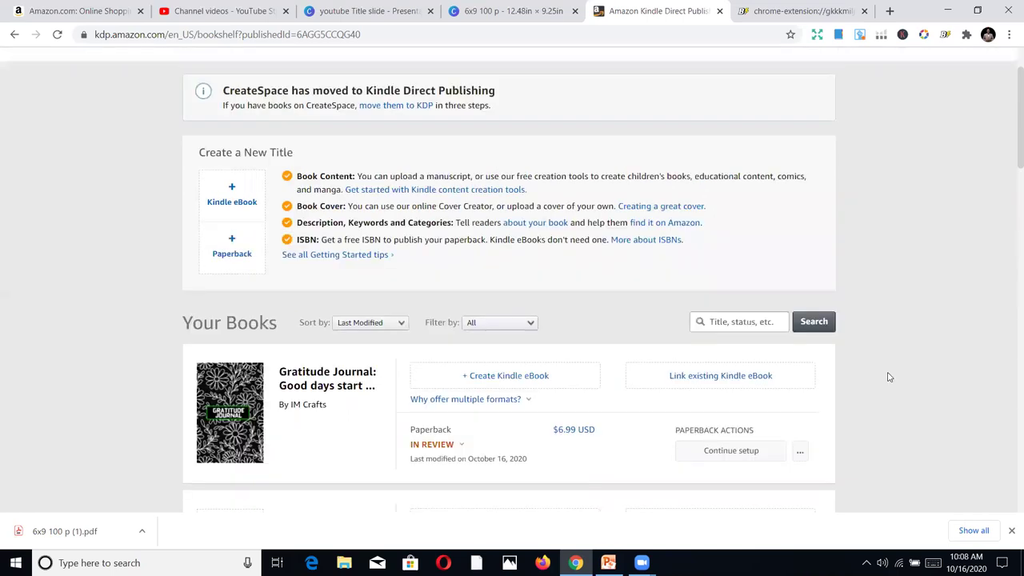
pyautogui.scroll(2, 888, 377)
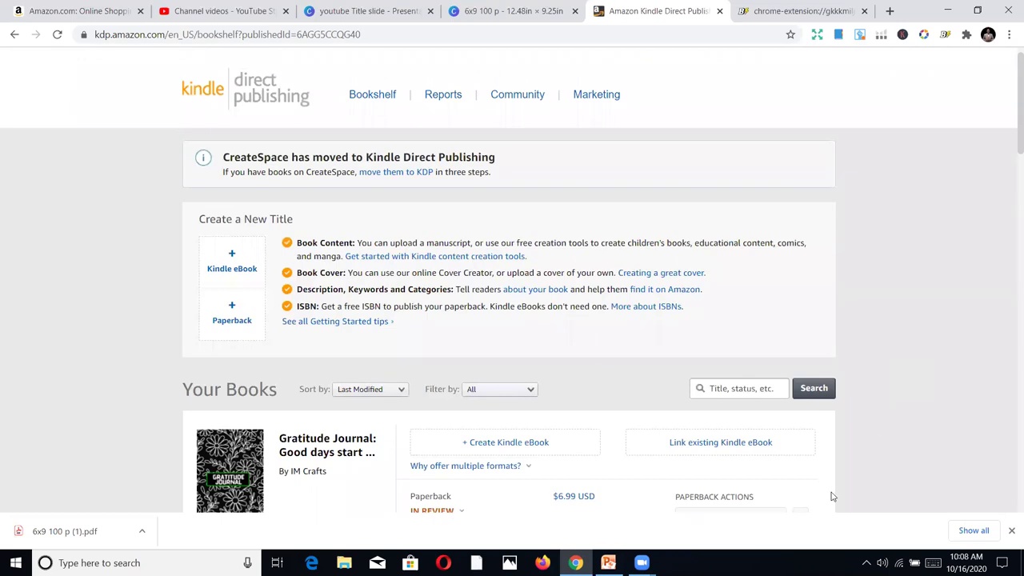